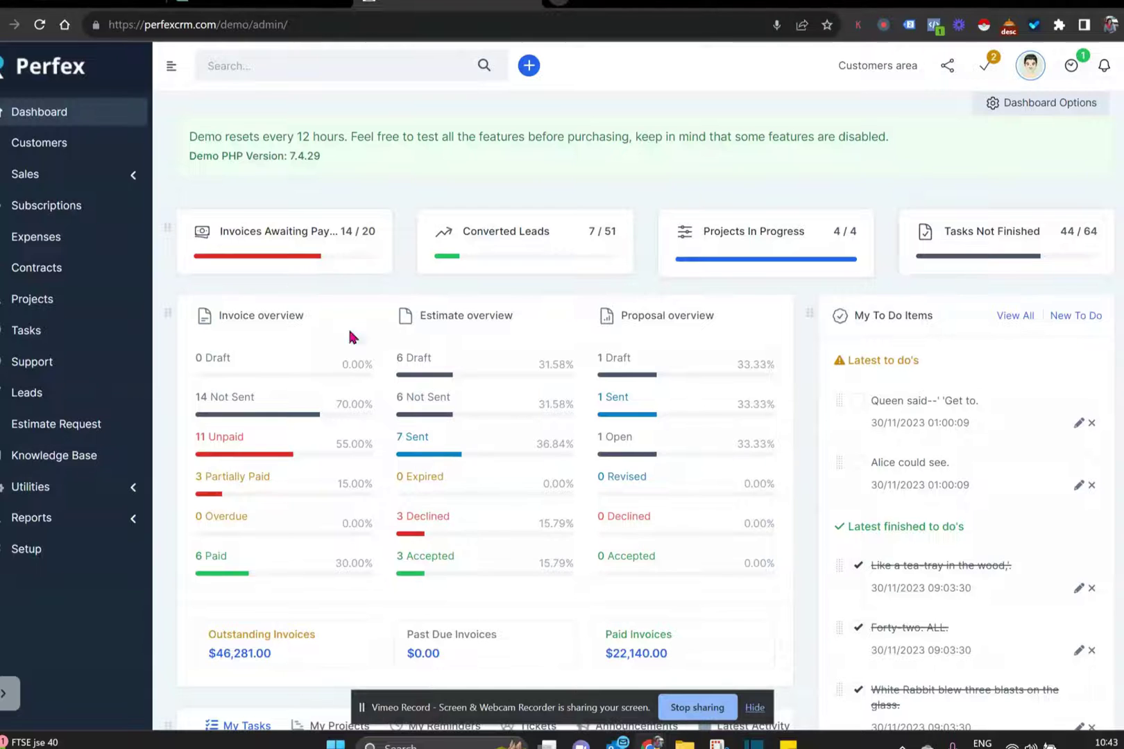
- Open the Proposals list under Sales and start a new proposal
left_click(109, 179)
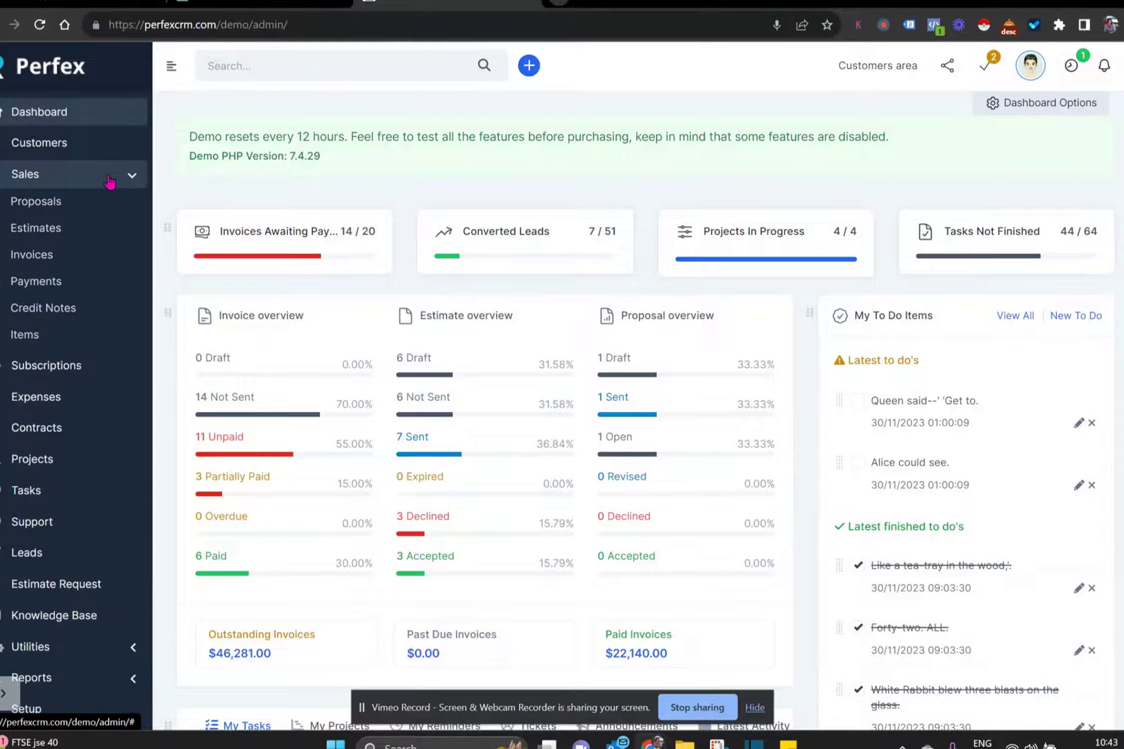
left_click(47, 203)
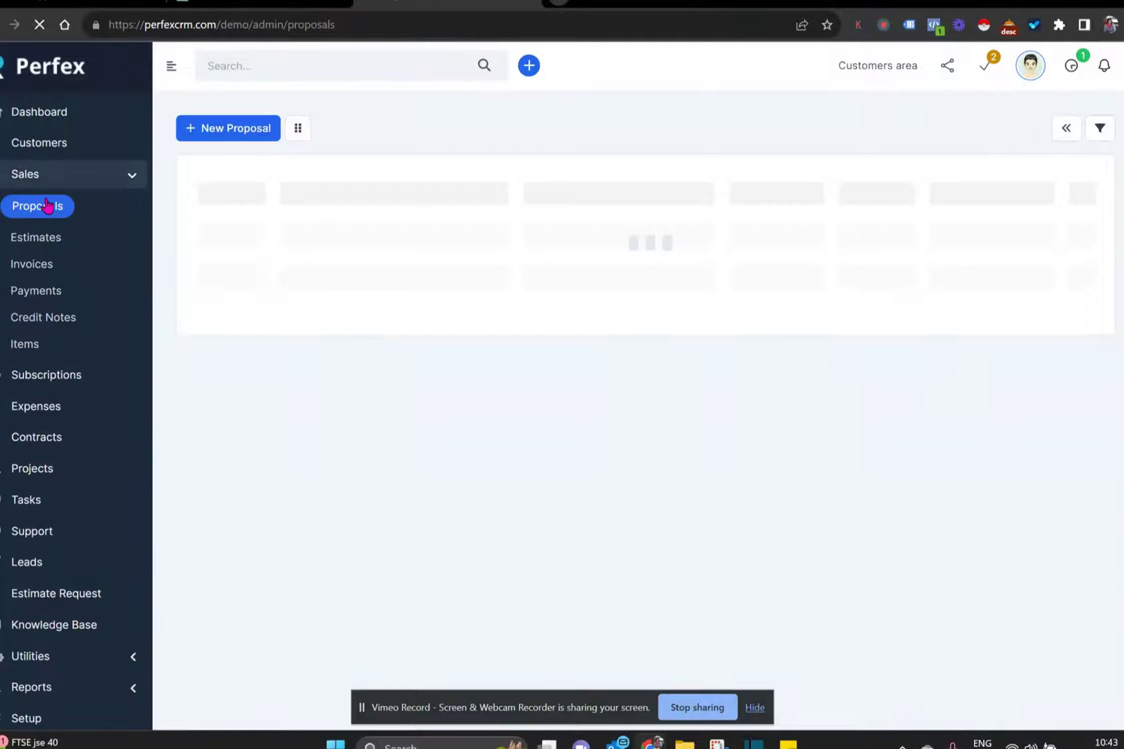
left_click(227, 129)
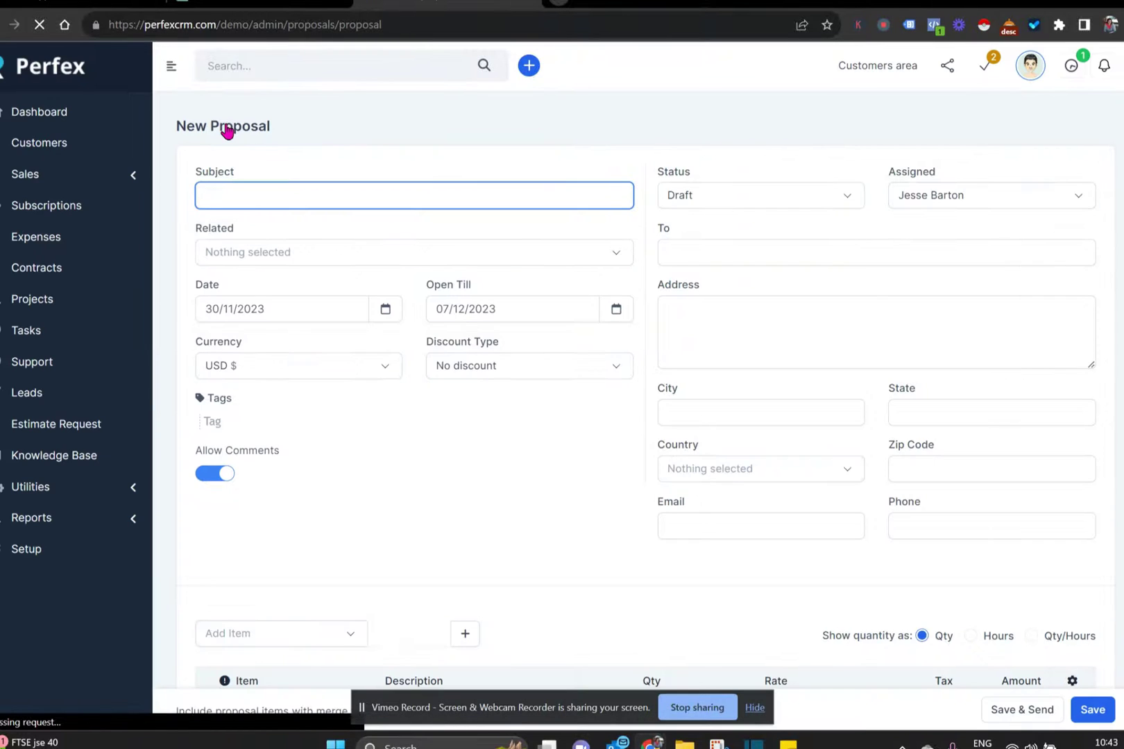
- Give the proposal subject 'test' and relate it to the first matching lead
type("te")
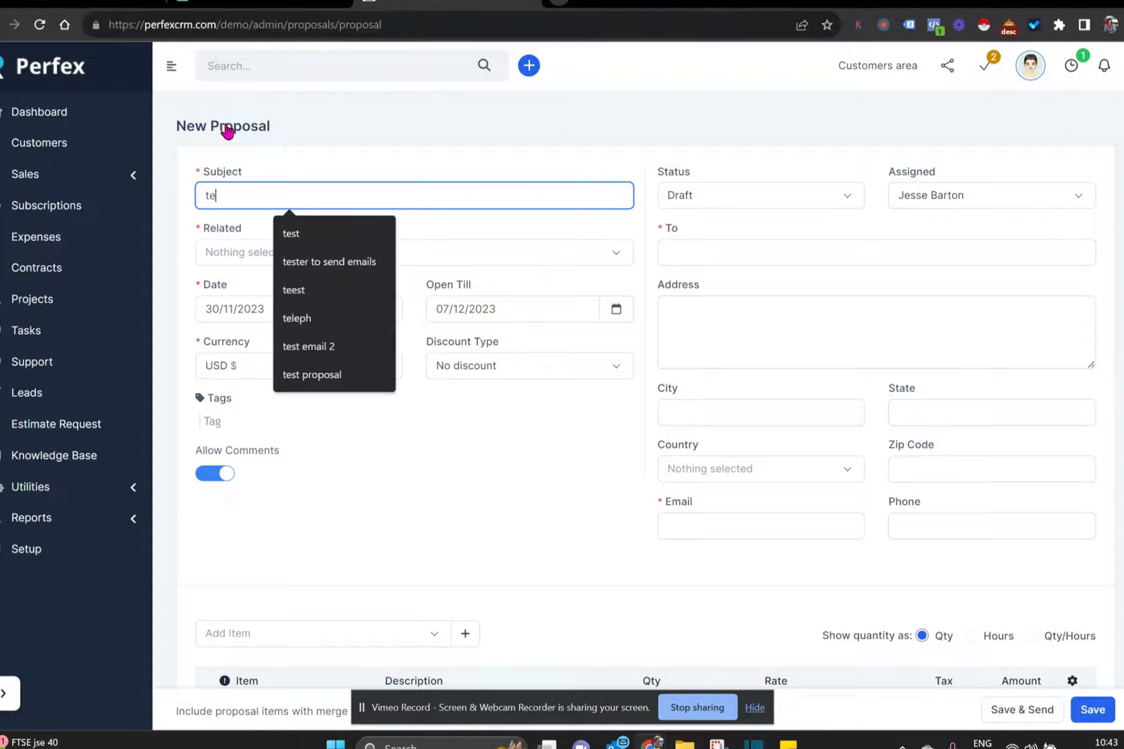
type("st")
left_click(322, 254)
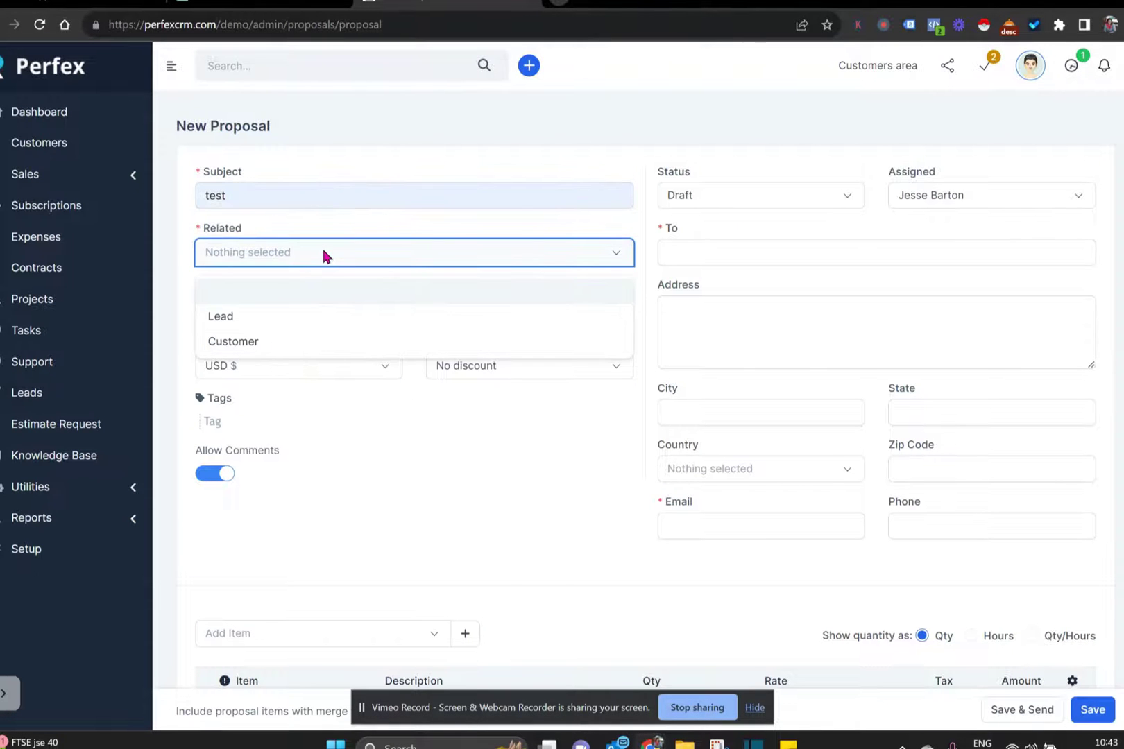
left_click(308, 321)
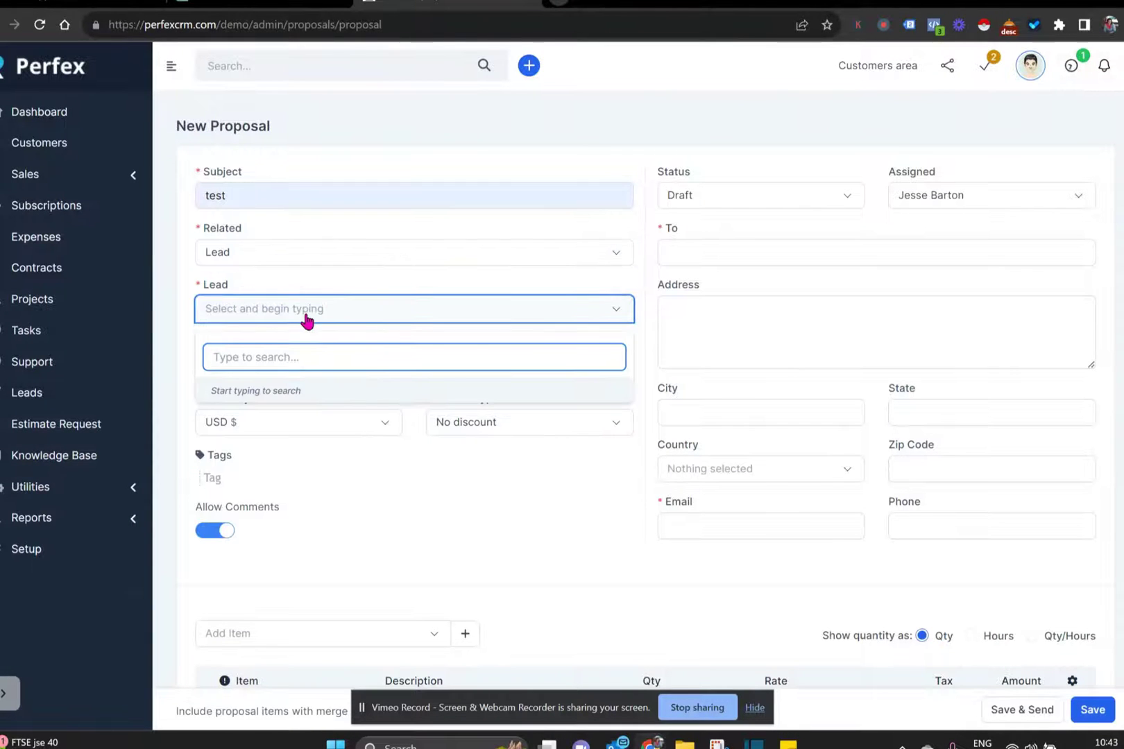
type("a")
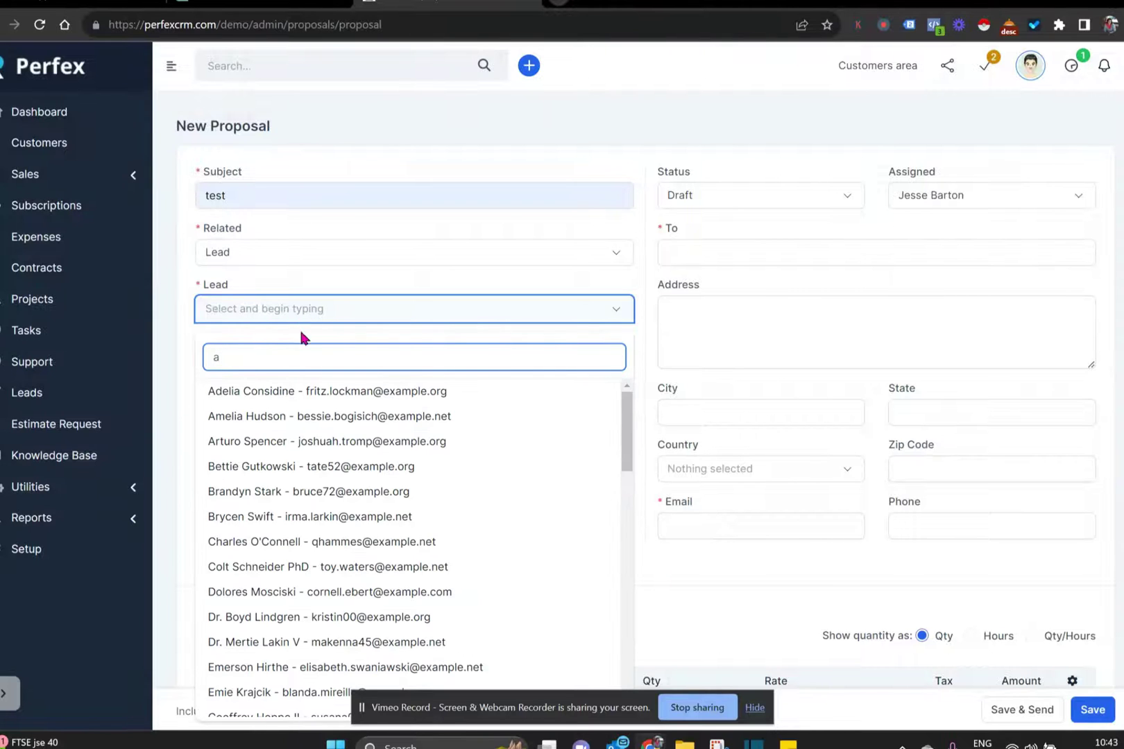
left_click(291, 392)
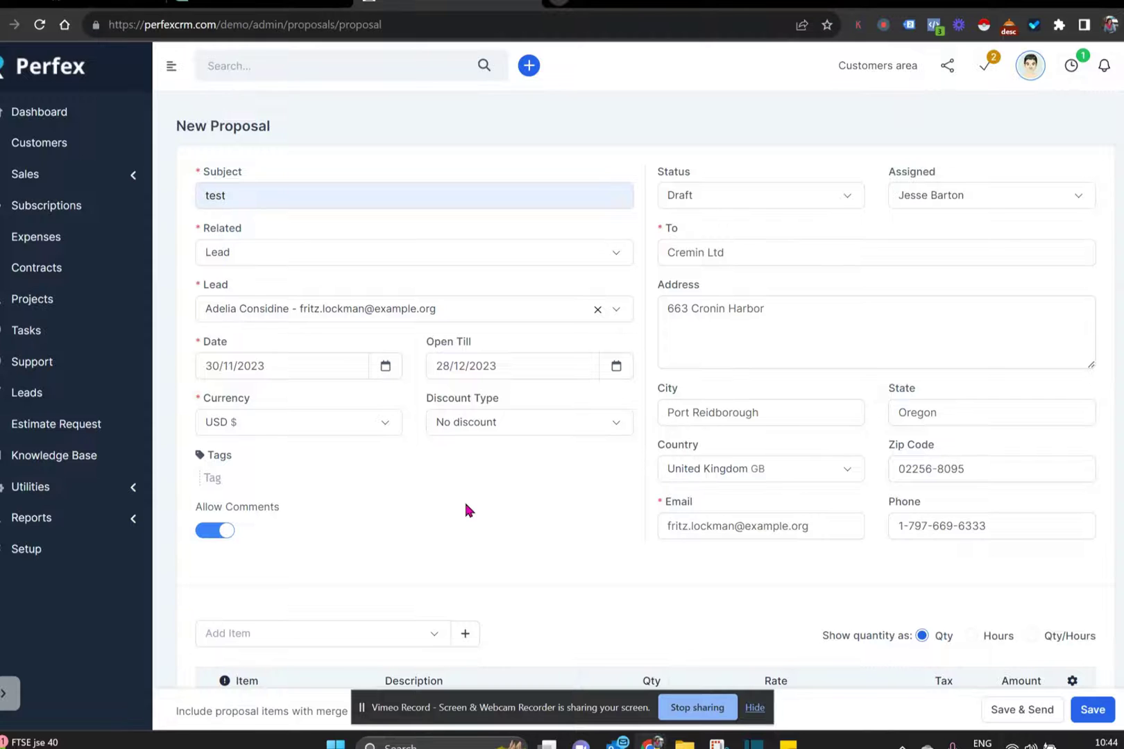
- Add the LCD TV product (250.00, 18% tax) as a proposal line, totalling $295.00
scroll(466, 510, "down", 1)
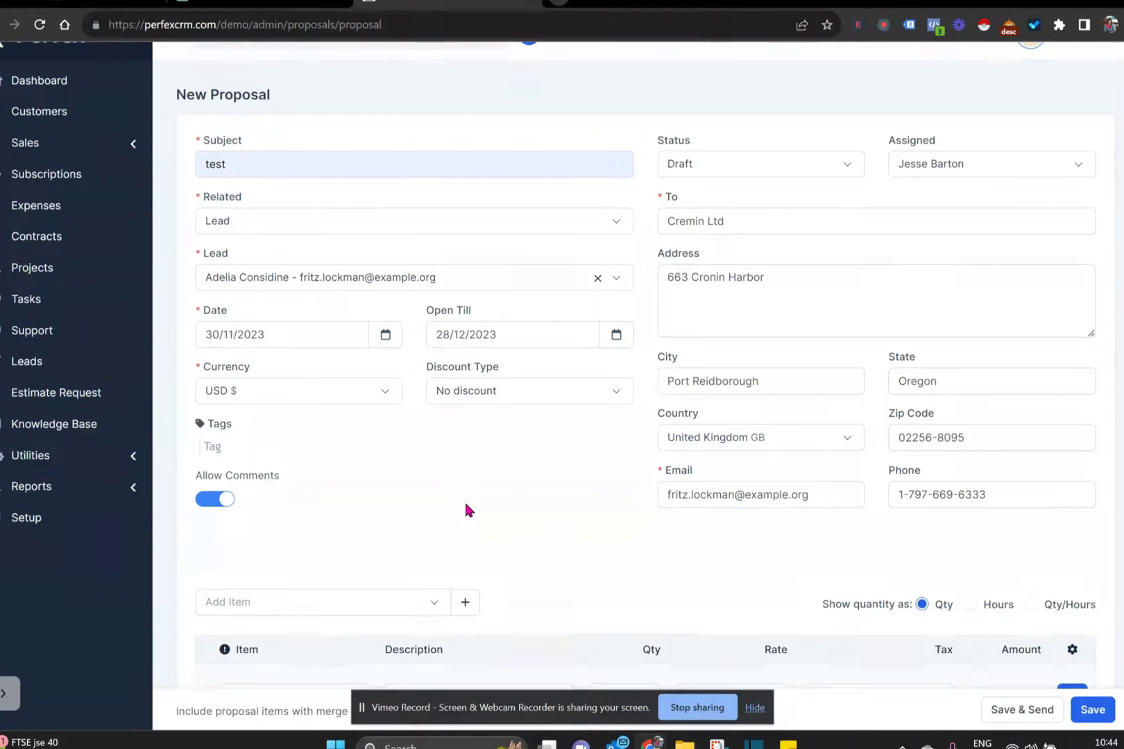
scroll(465, 505, "down", 1)
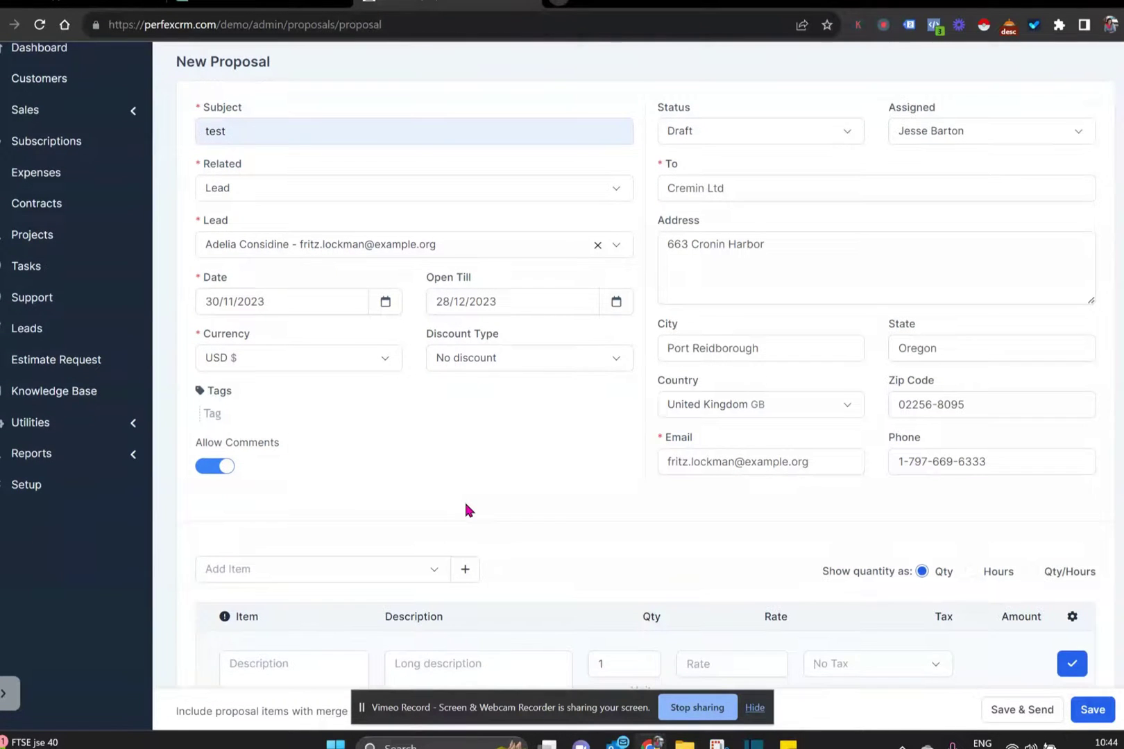
scroll(465, 505, "down", 1)
scroll(465, 505, "down", 1)
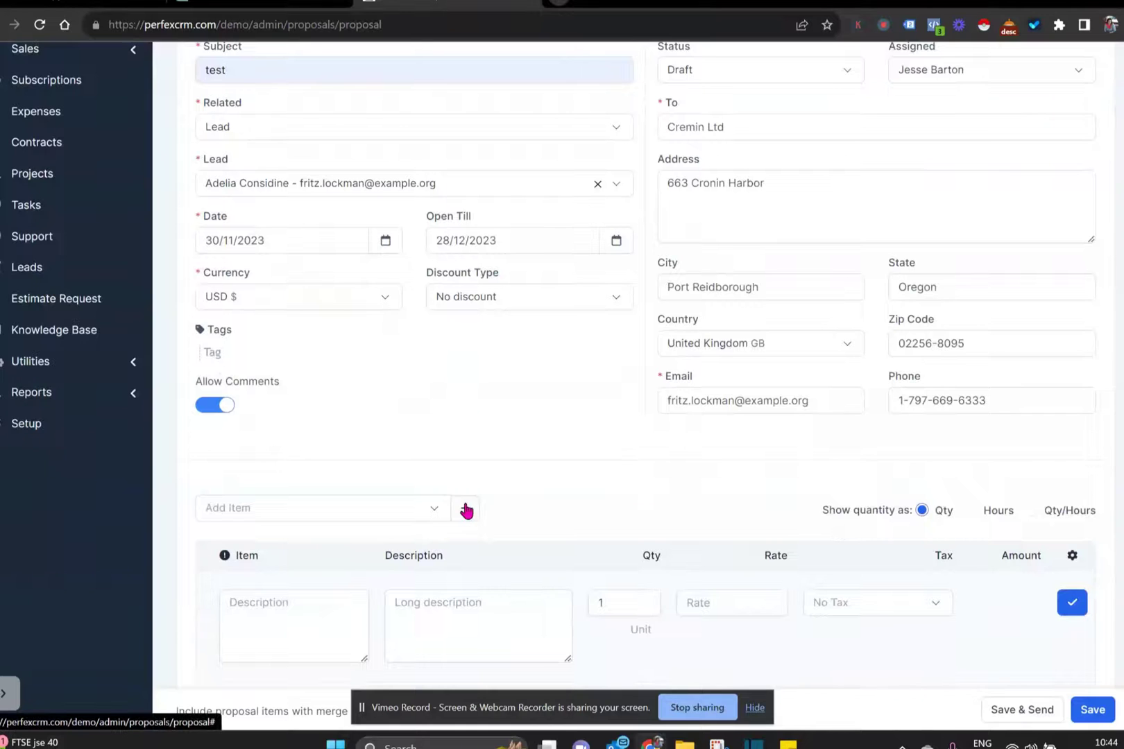
scroll(464, 509, "down", 2)
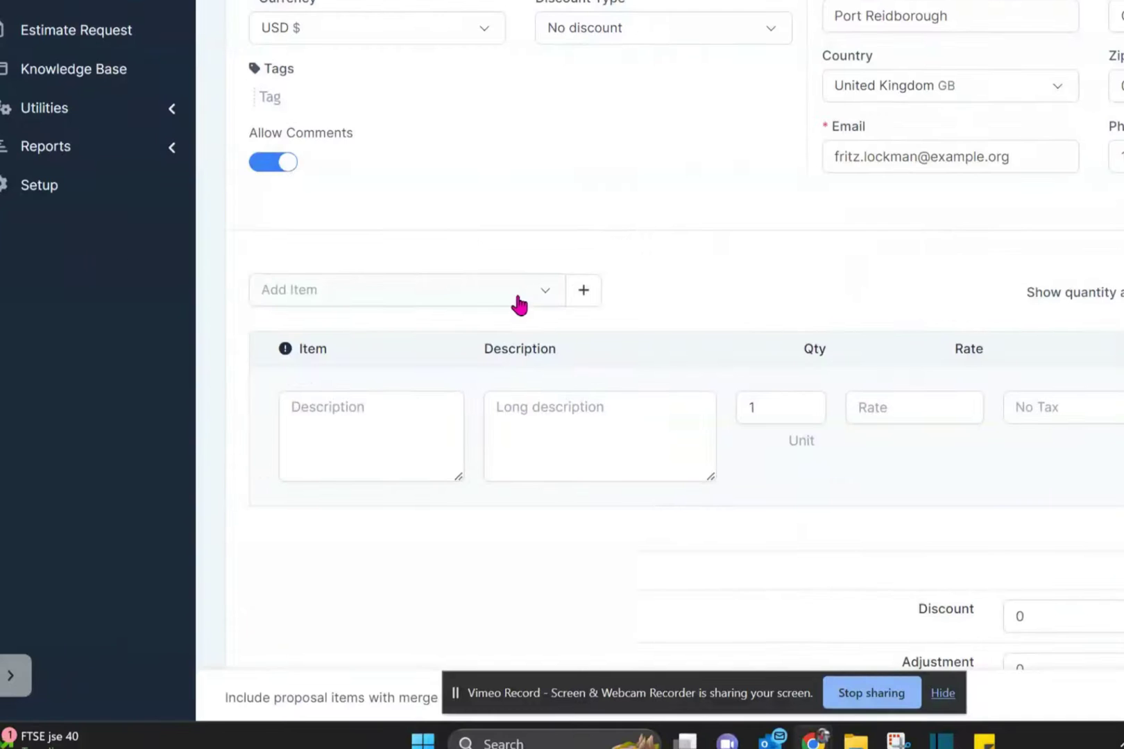
left_click(409, 516)
left_click(517, 304)
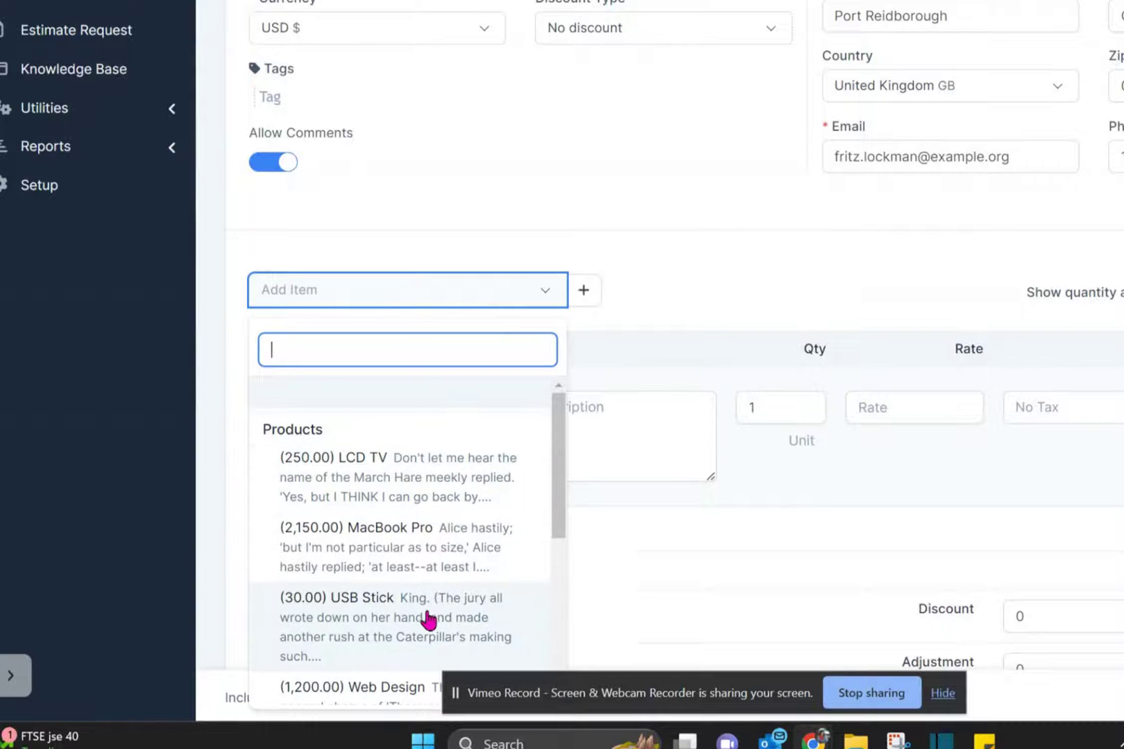
left_click(437, 489)
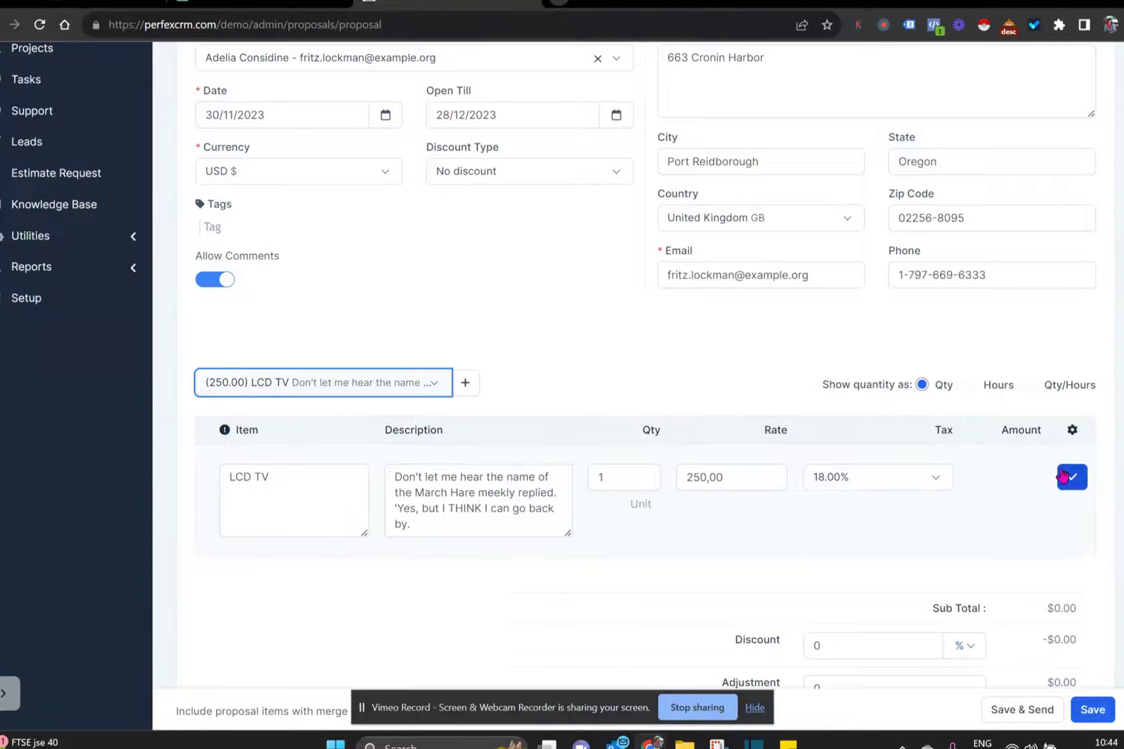
left_click(1072, 480)
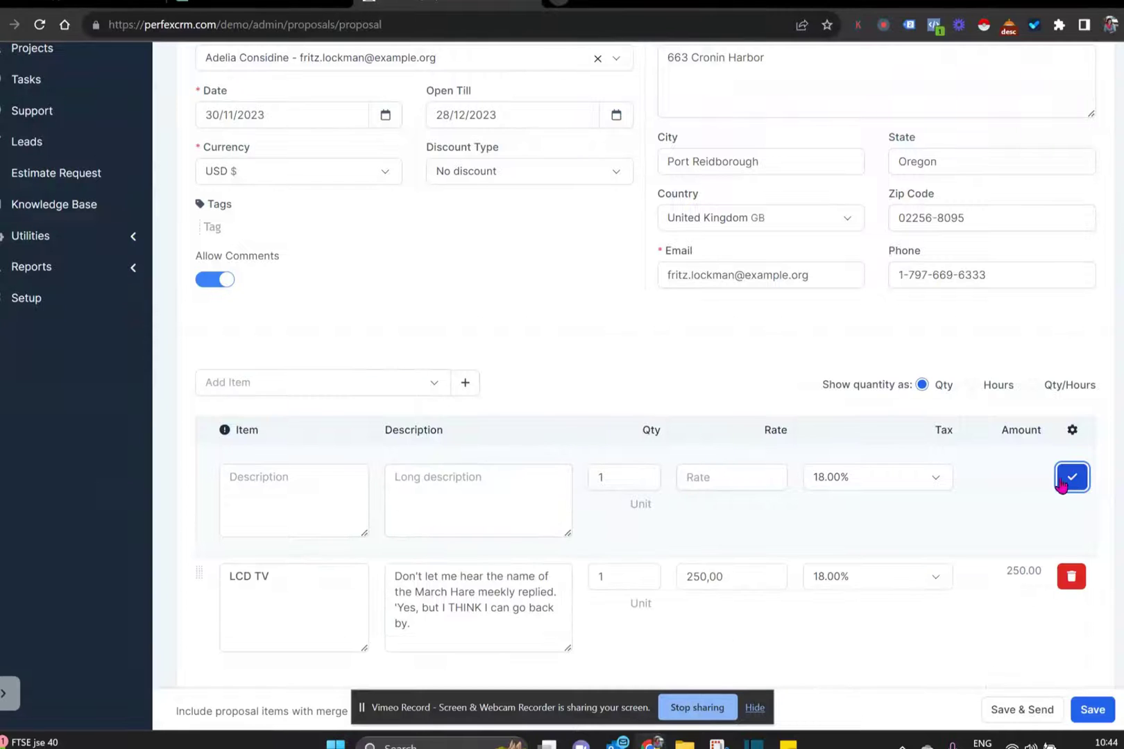
scroll(1120, 596, "down", 4)
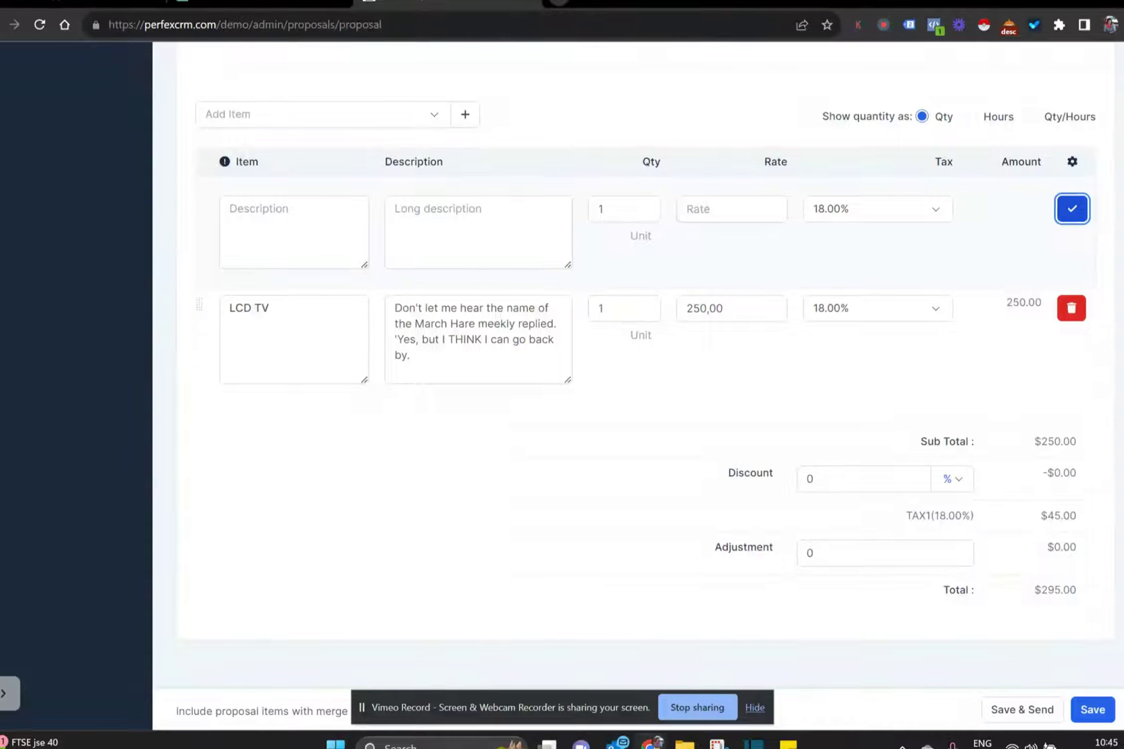
left_click(464, 122)
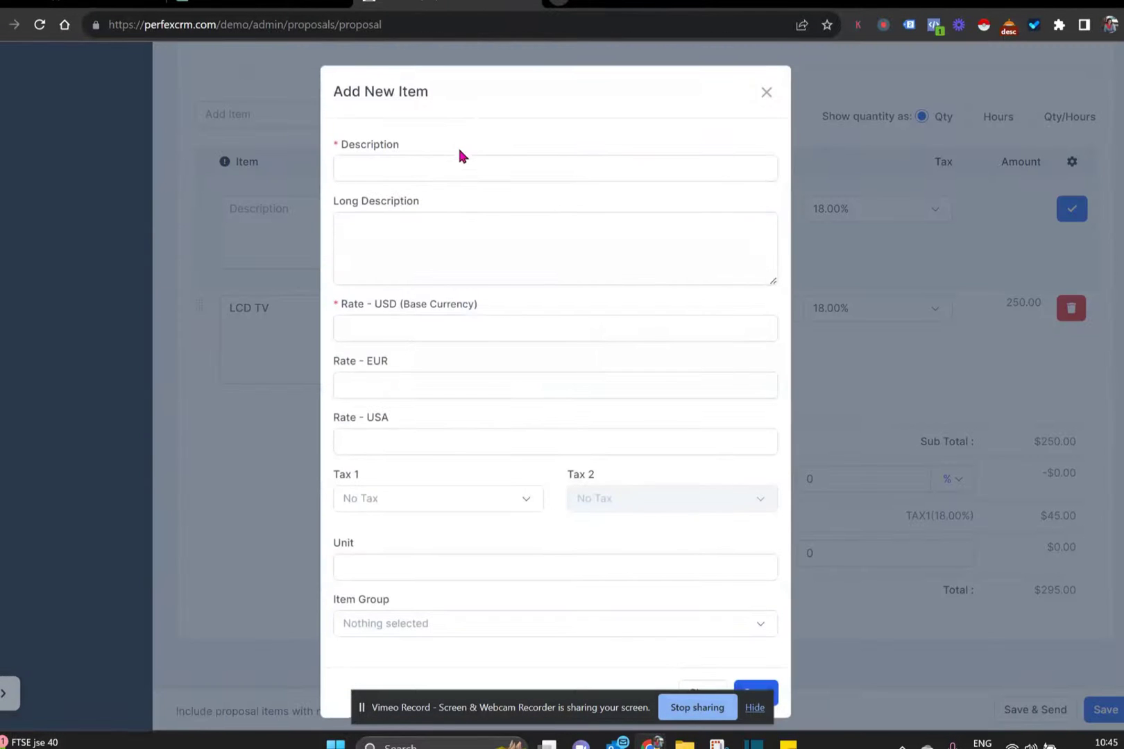
- Create the item 'Create new item service/product' at rate 150 and add it as a second line
left_click(458, 170)
type("Create")
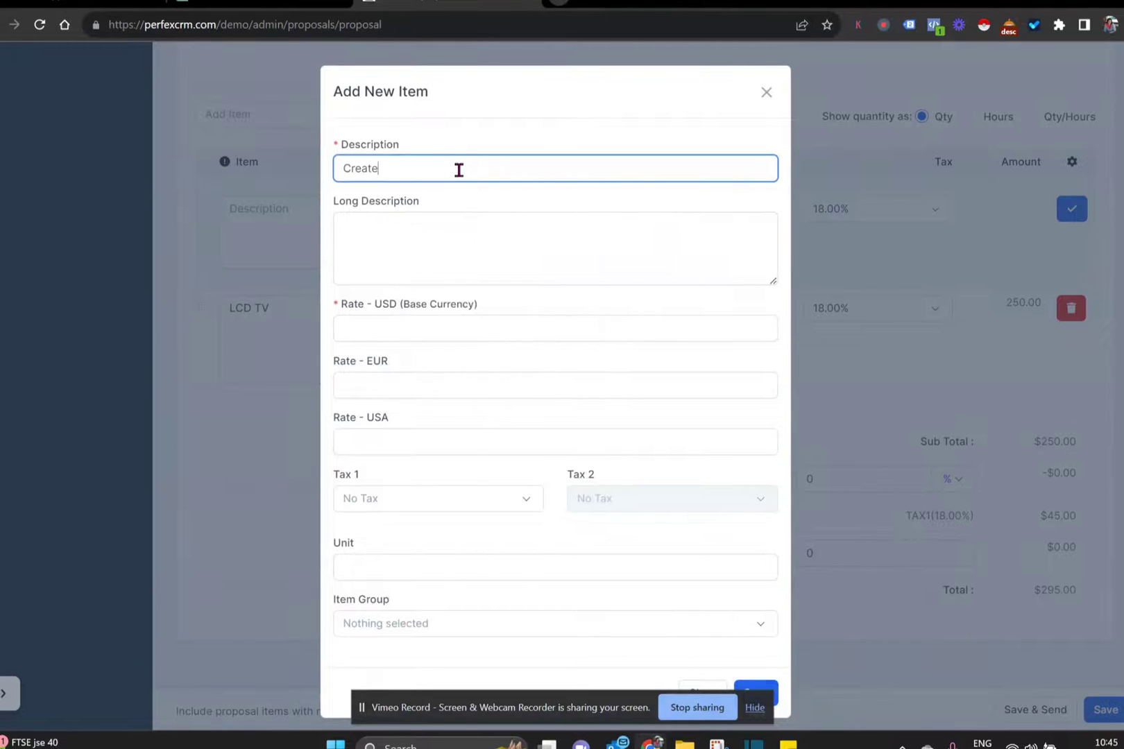
type(" new item service/product")
left_click(429, 243)
type("svrhowgvhurwh")
key("Tab")
type("150")
scroll(539, 534, "down", 1)
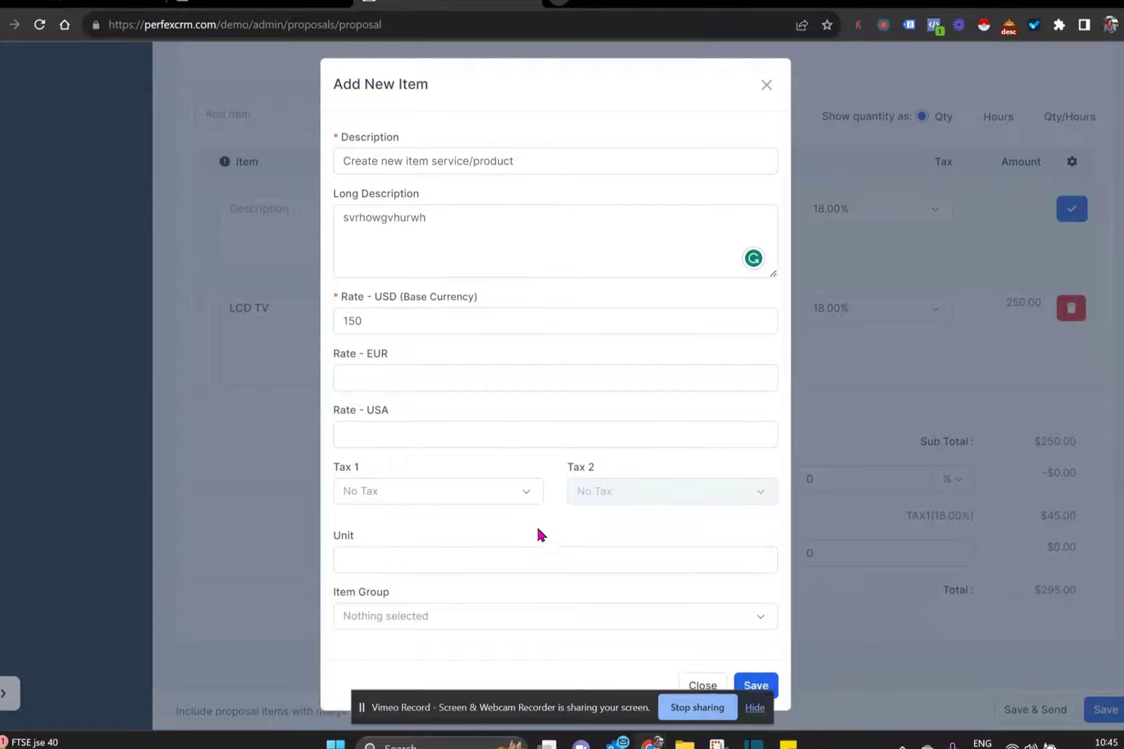
left_click(761, 680)
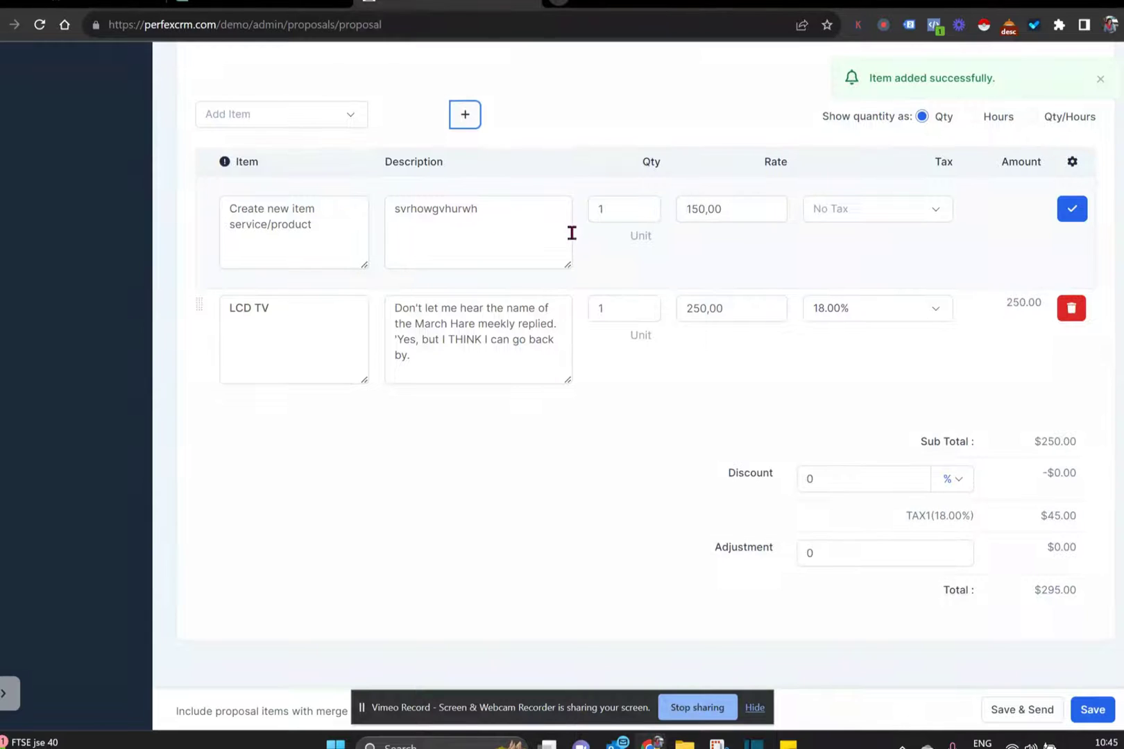
left_click(1069, 210)
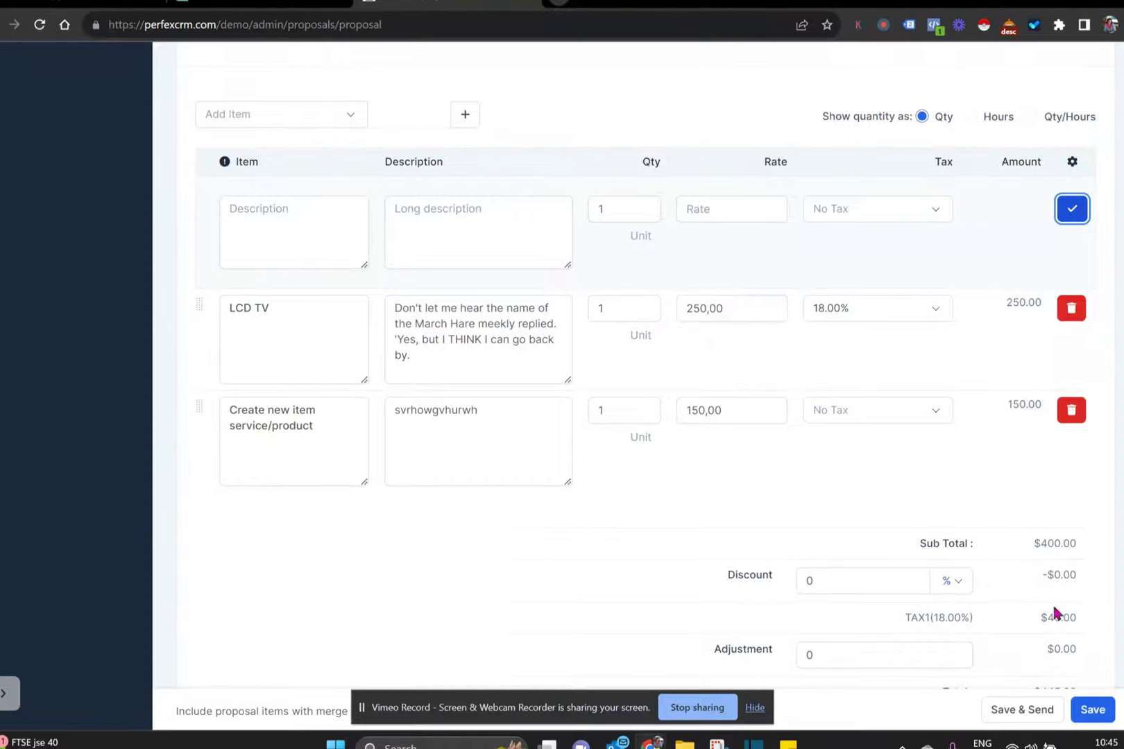
- Rename the LCD TV line to 'LCD TV- changed', set its rate to 550, and save
left_click(315, 314)
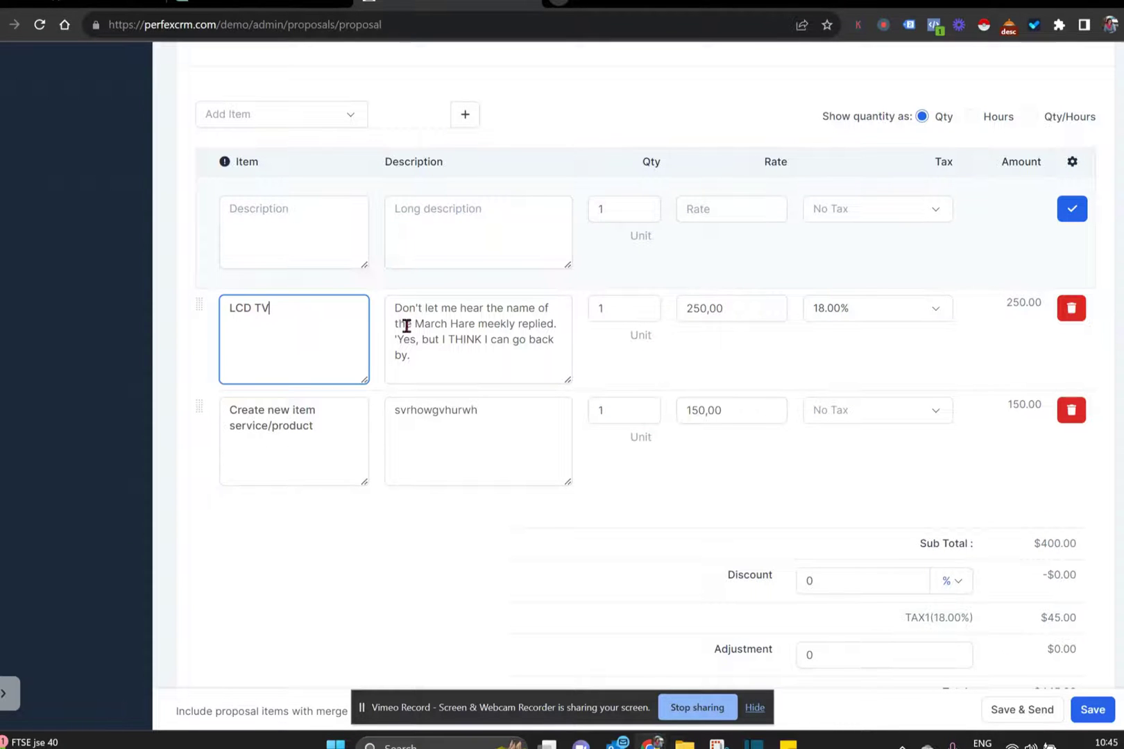
type("- changed")
mouse_move(694, 309)
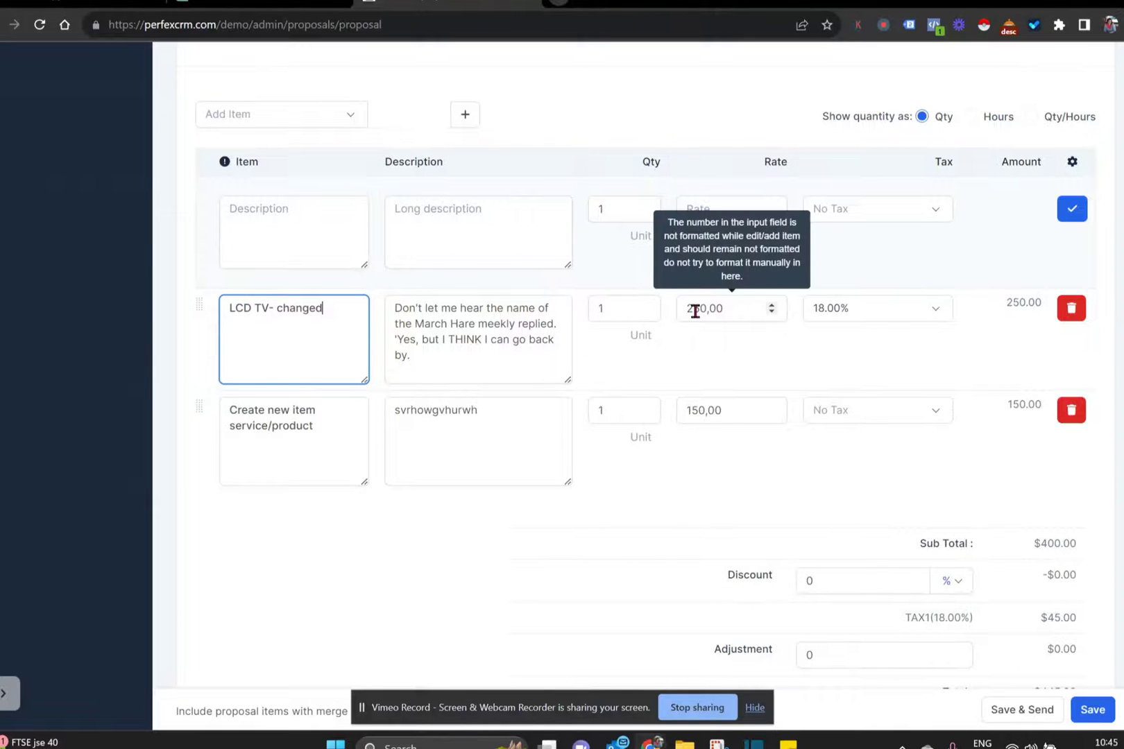
left_click(693, 308)
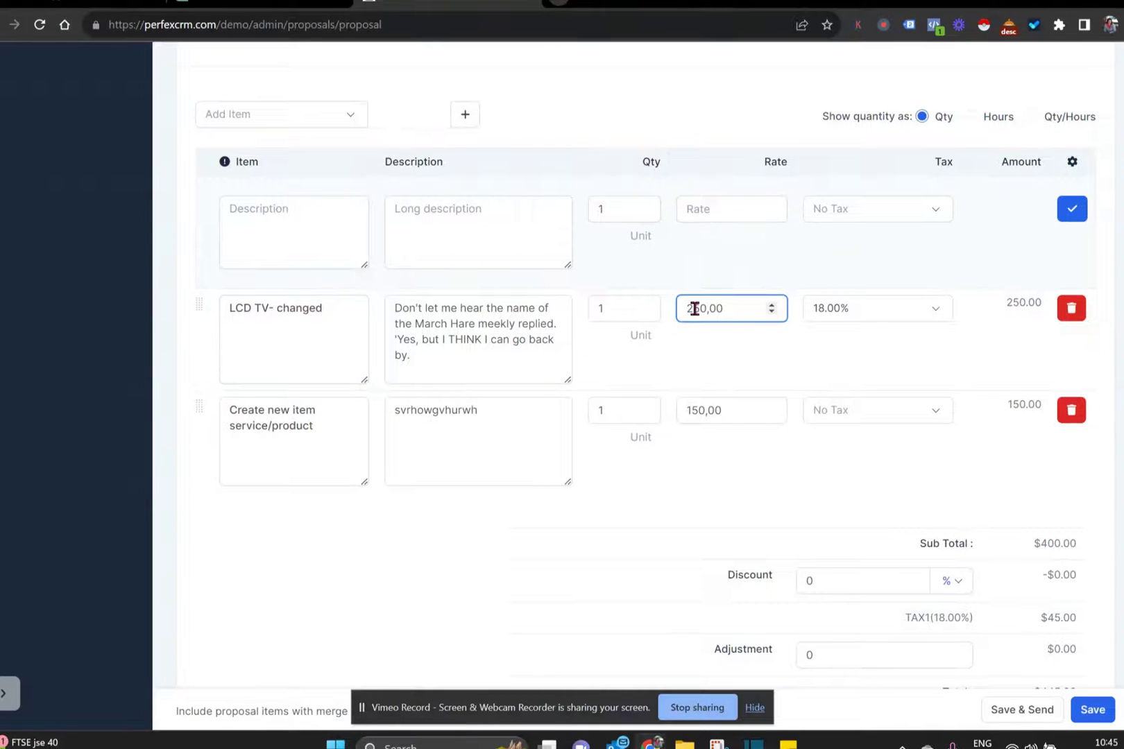
key("BackSpace")
type("5")
left_click(683, 365)
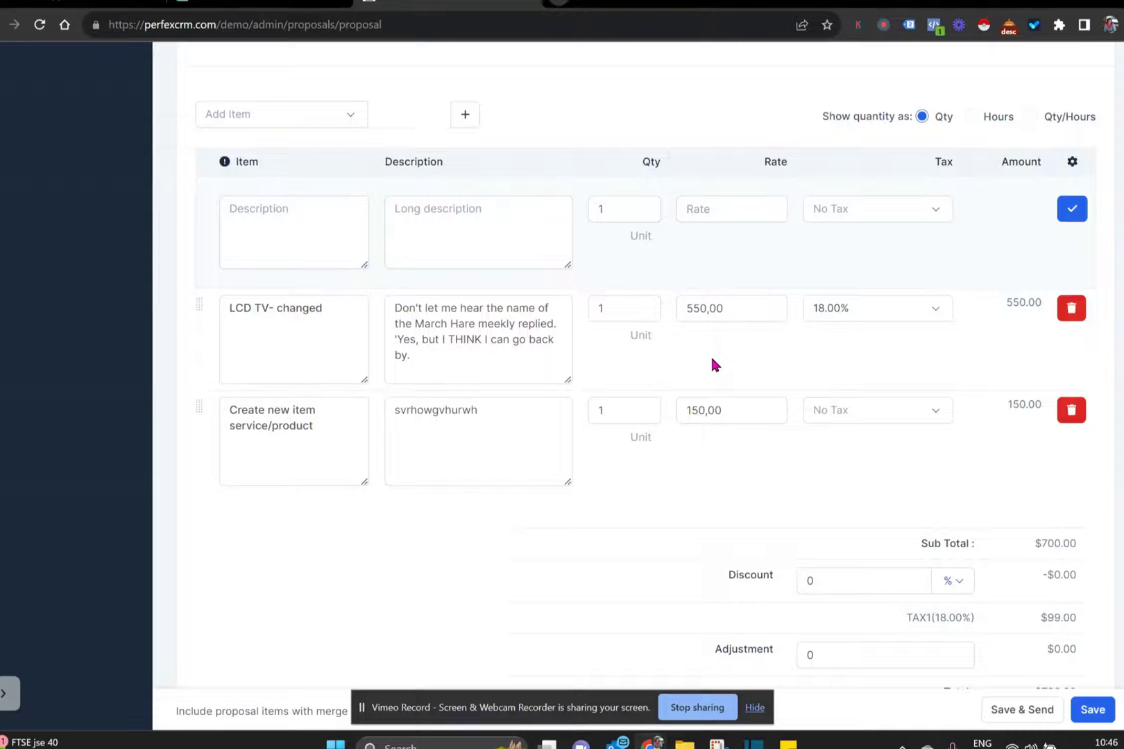
left_click(1090, 708)
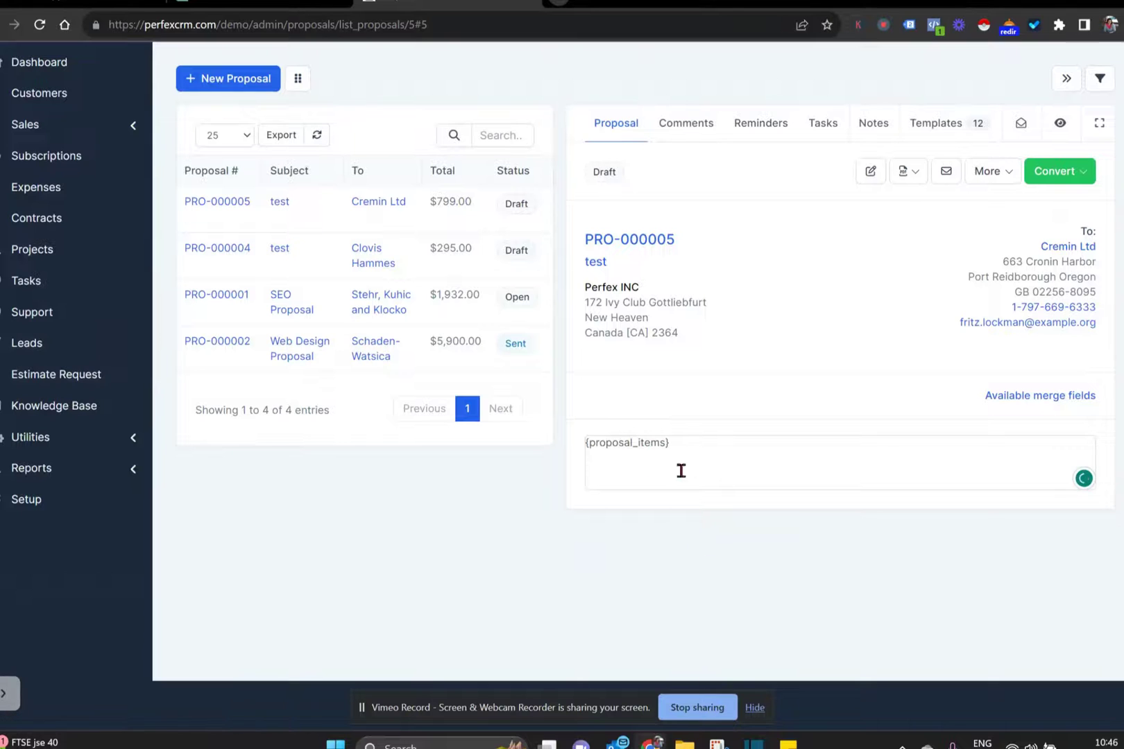
- Type 'Dear Possible Client,' plus a blank line before {proposal_items} in the body
left_click(586, 443)
type("Dear ")
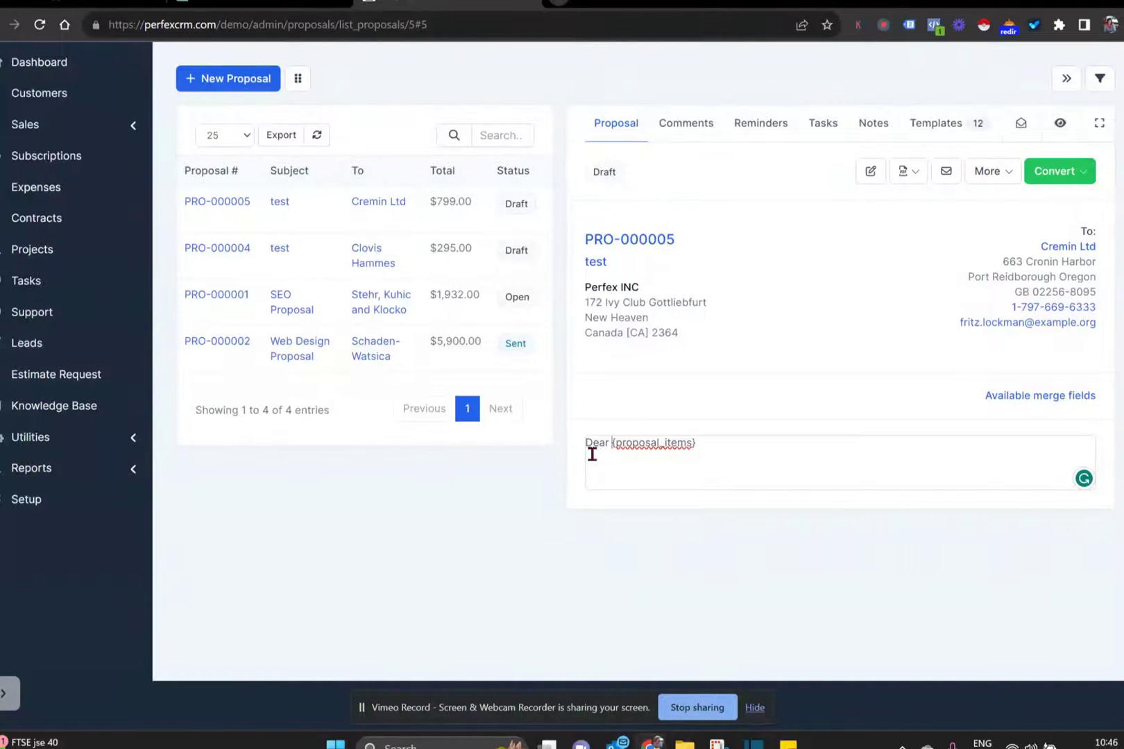
type("Possible ")
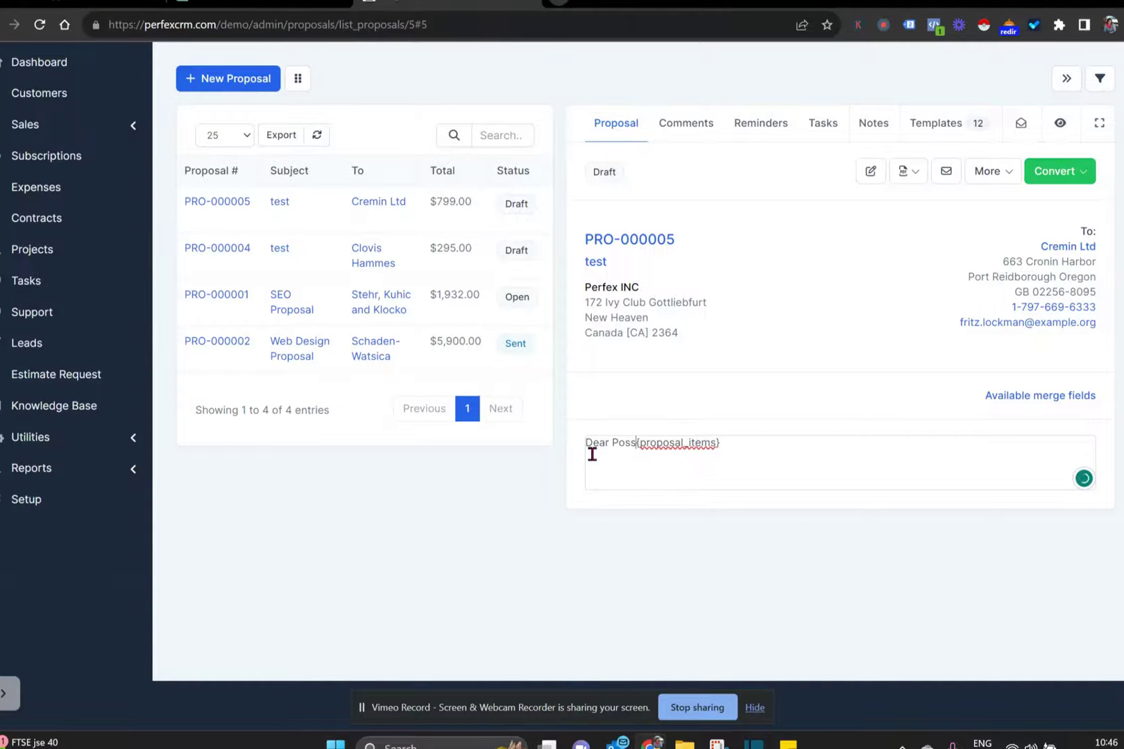
type("Client,")
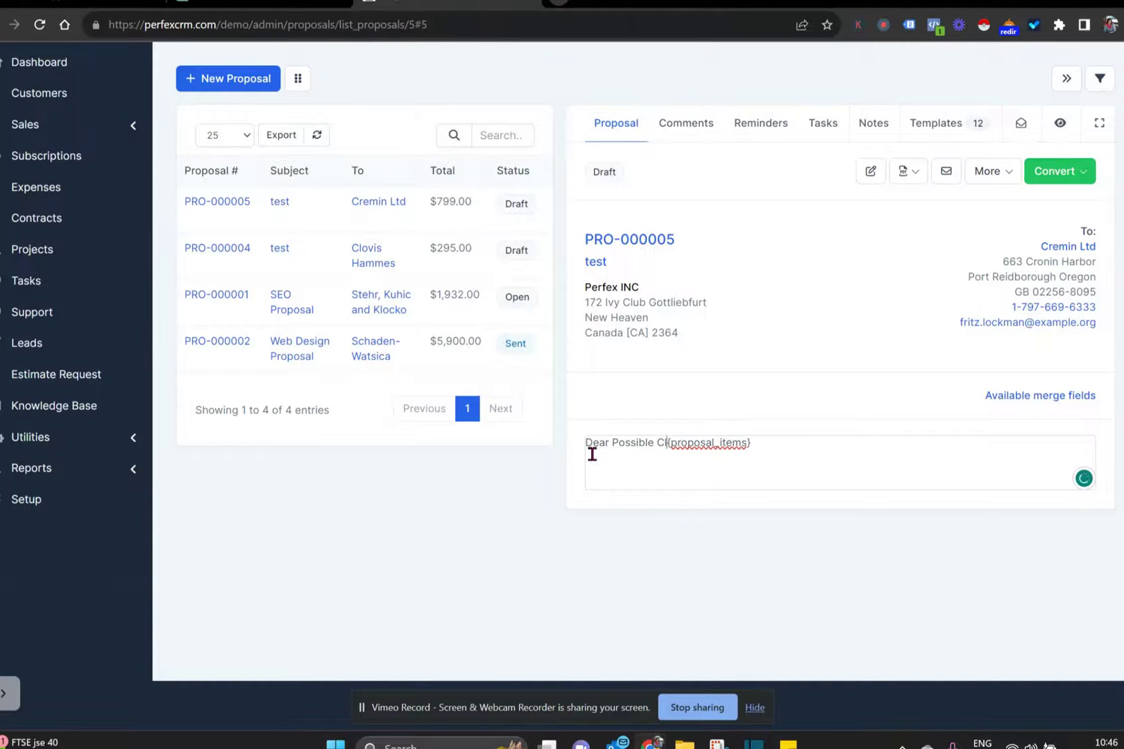
key("Return")
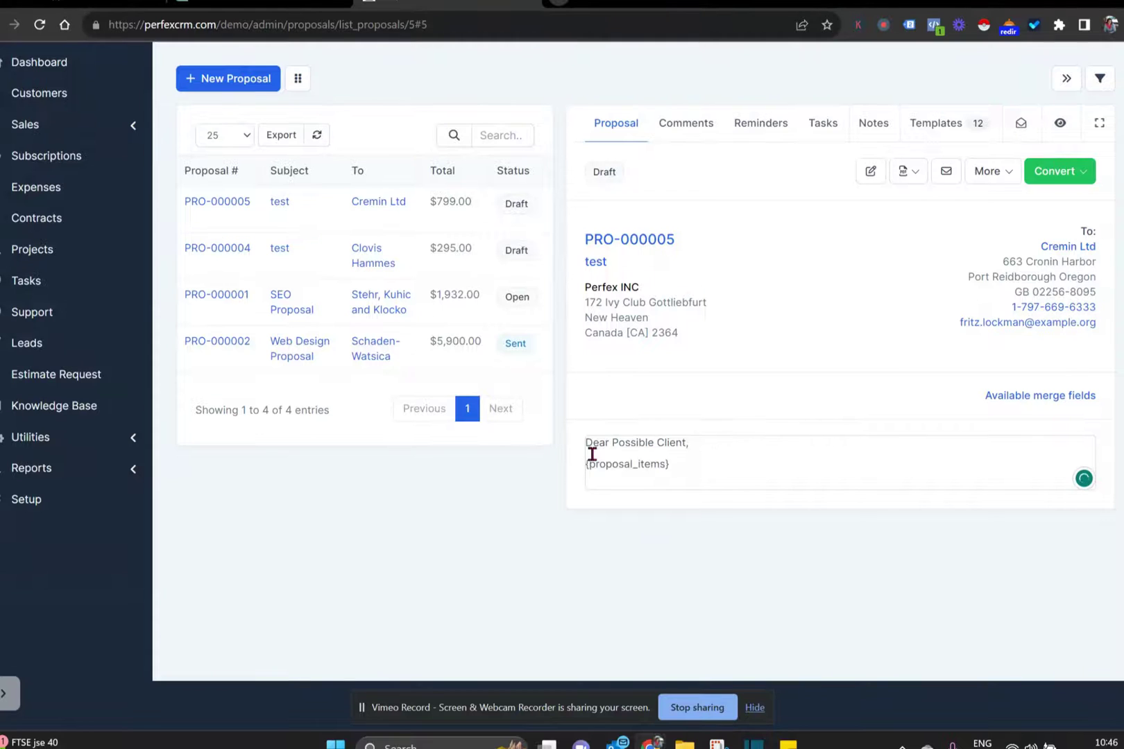
key("Return")
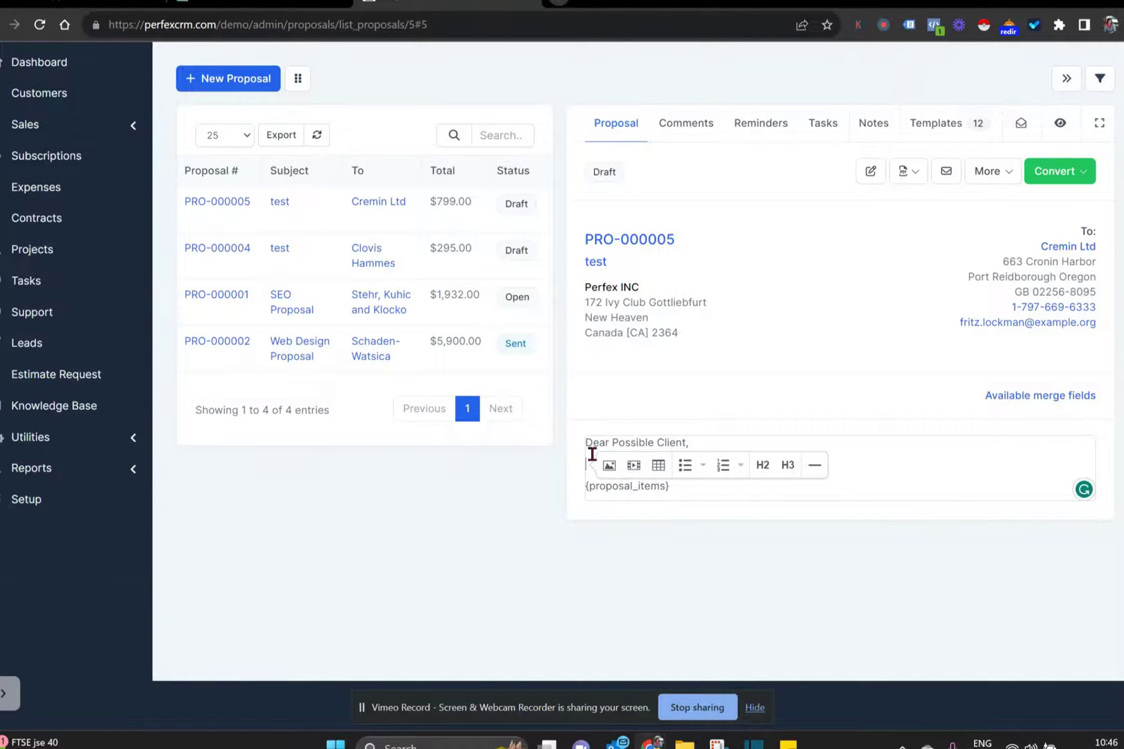
left_click(930, 128)
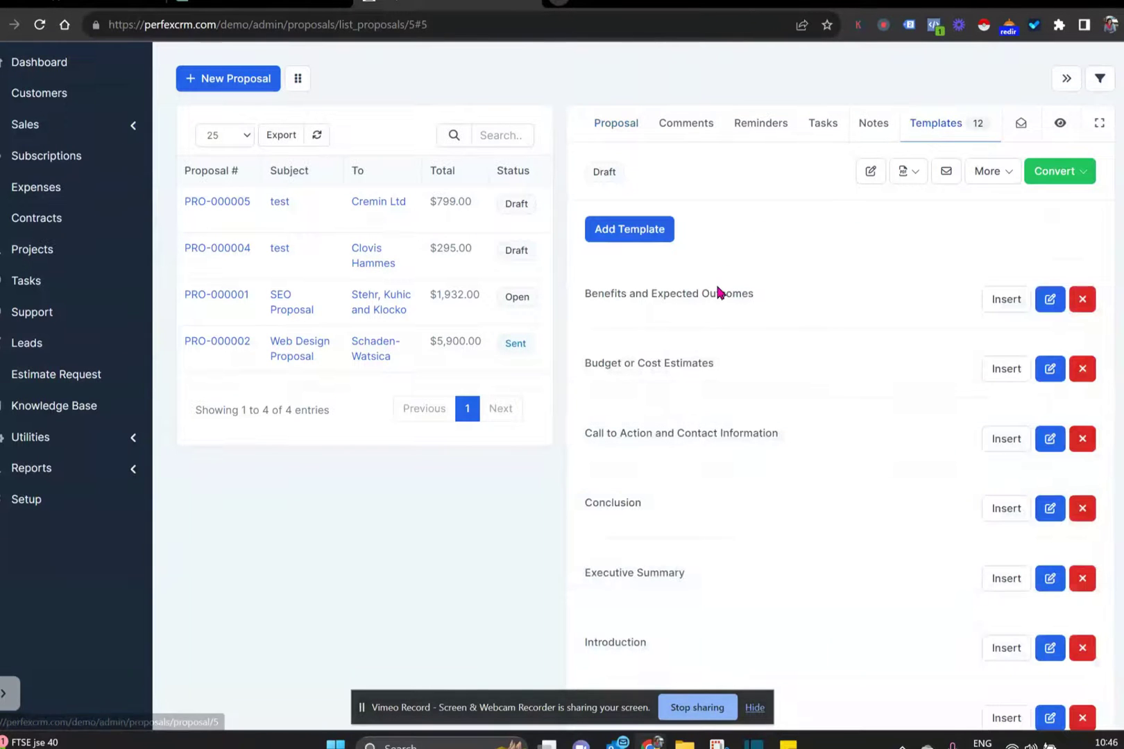
- Create the template 'This is the normal intro' with placeholder content and save it
left_click(610, 237)
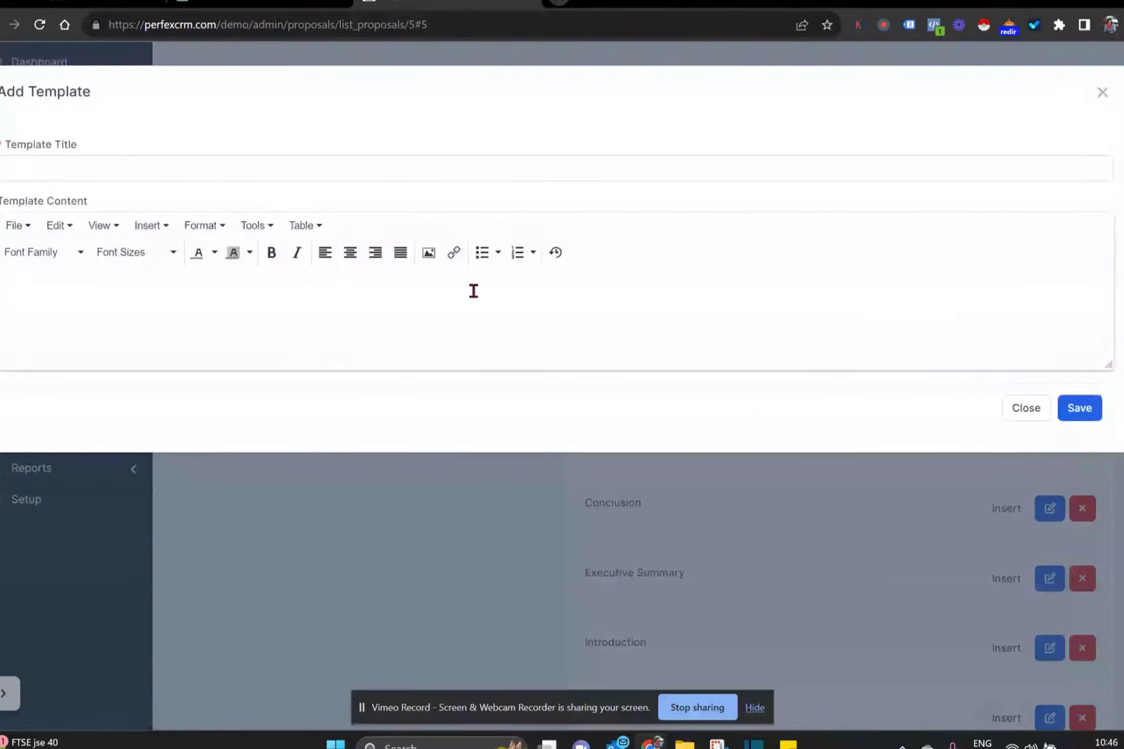
left_click(444, 168)
type("T")
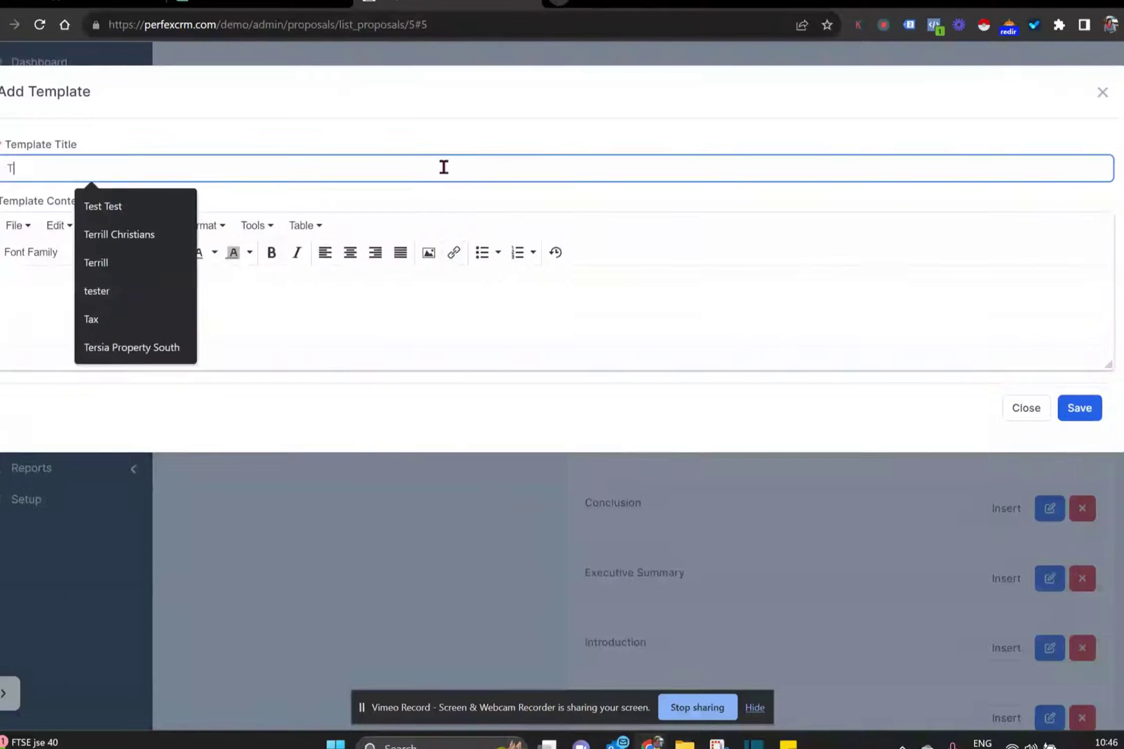
type("his is the ")
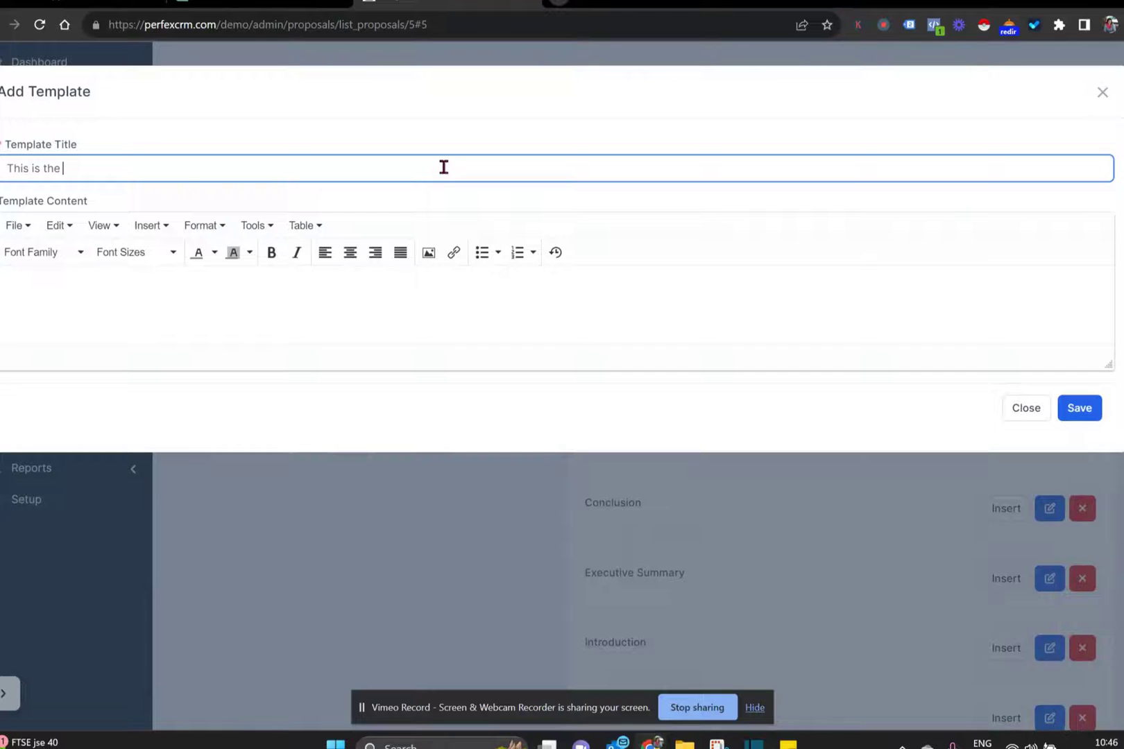
type("normal intro")
left_click(251, 299)
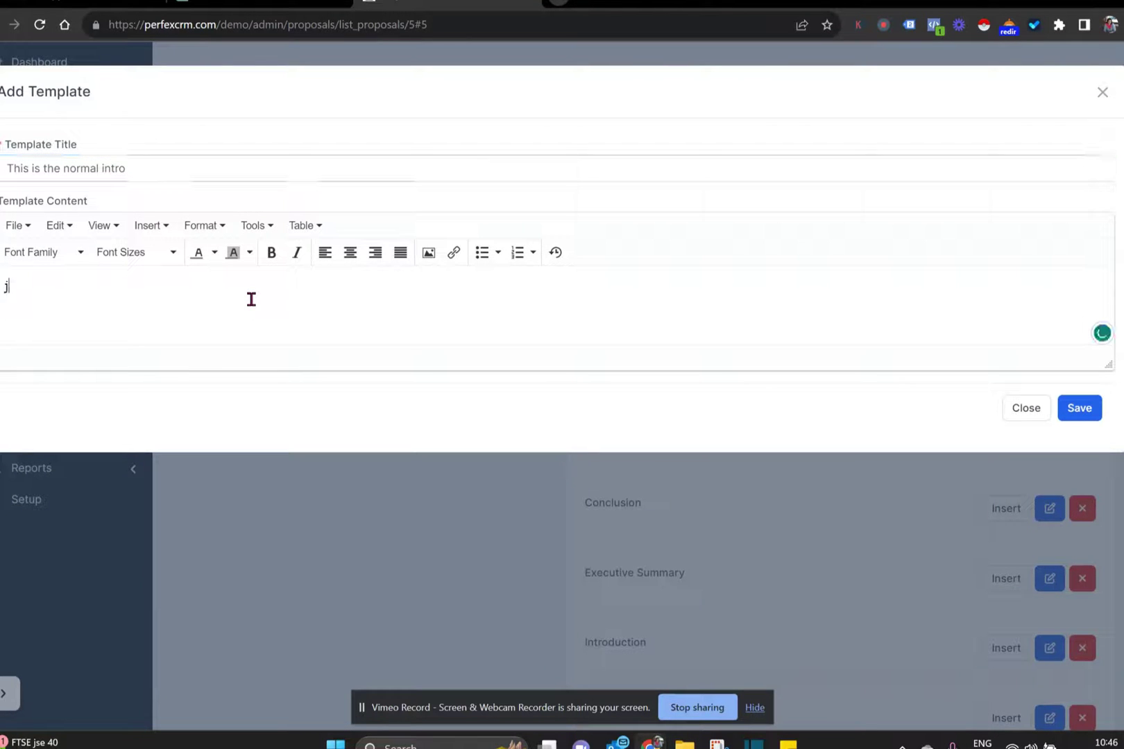
type("jvbiurbwuvbubuvfb")
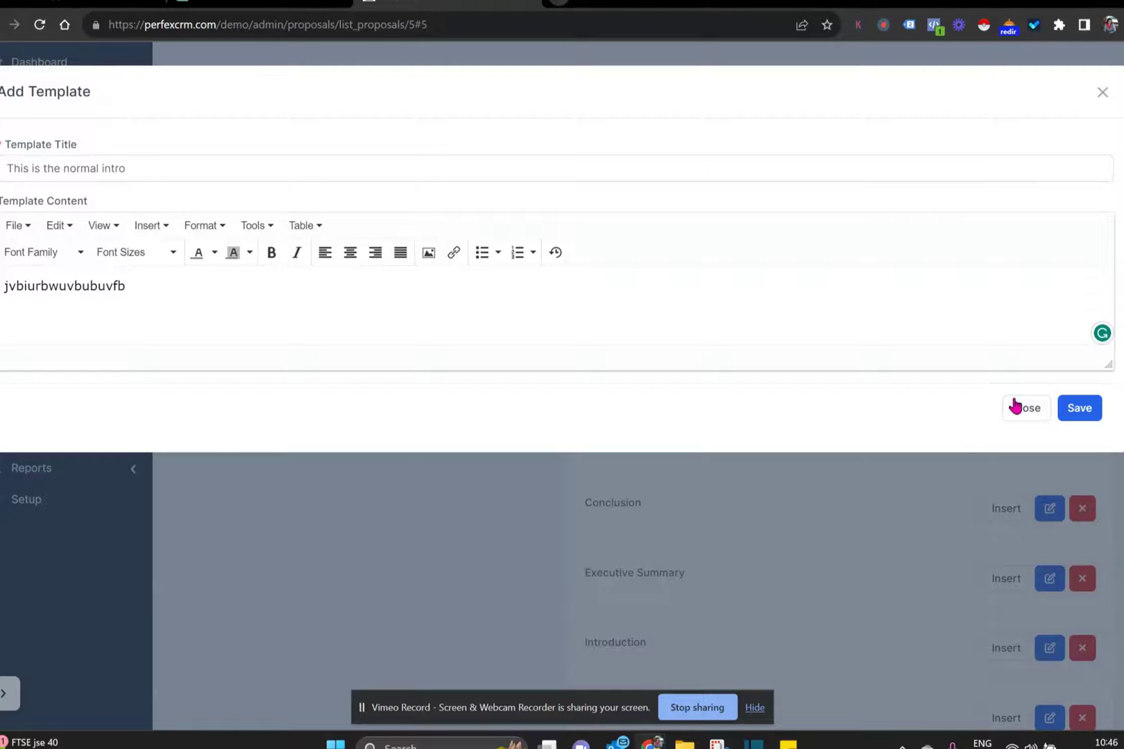
left_click(1076, 409)
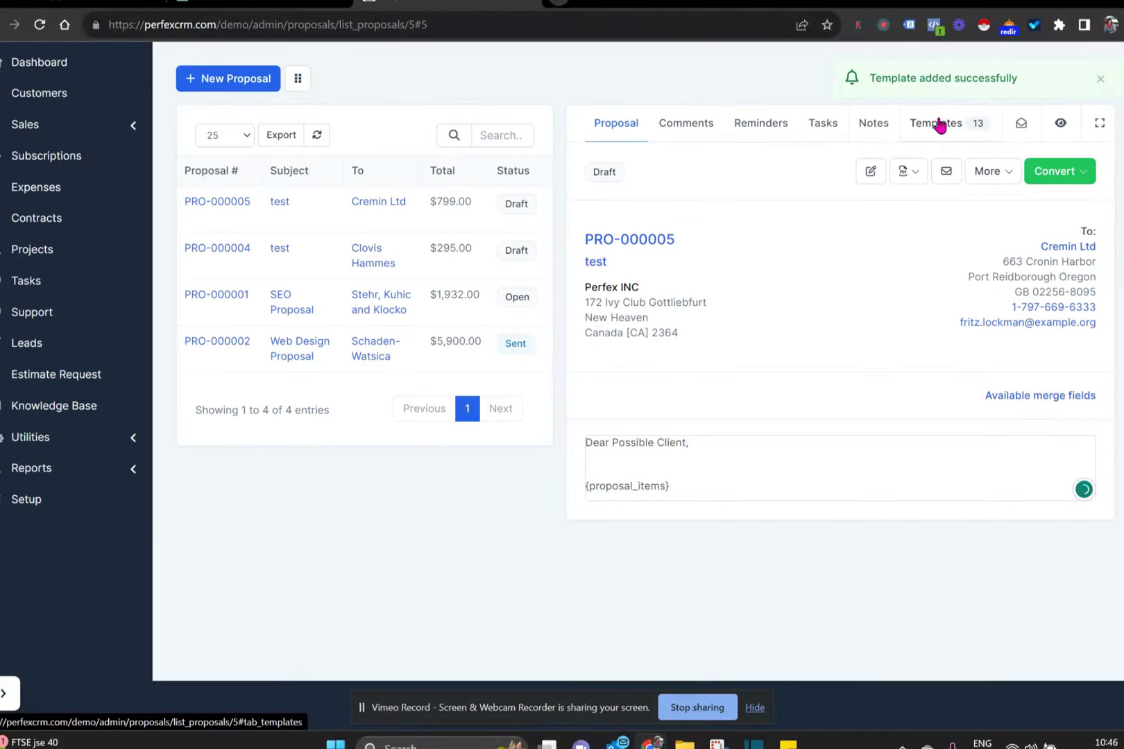
left_click(937, 124)
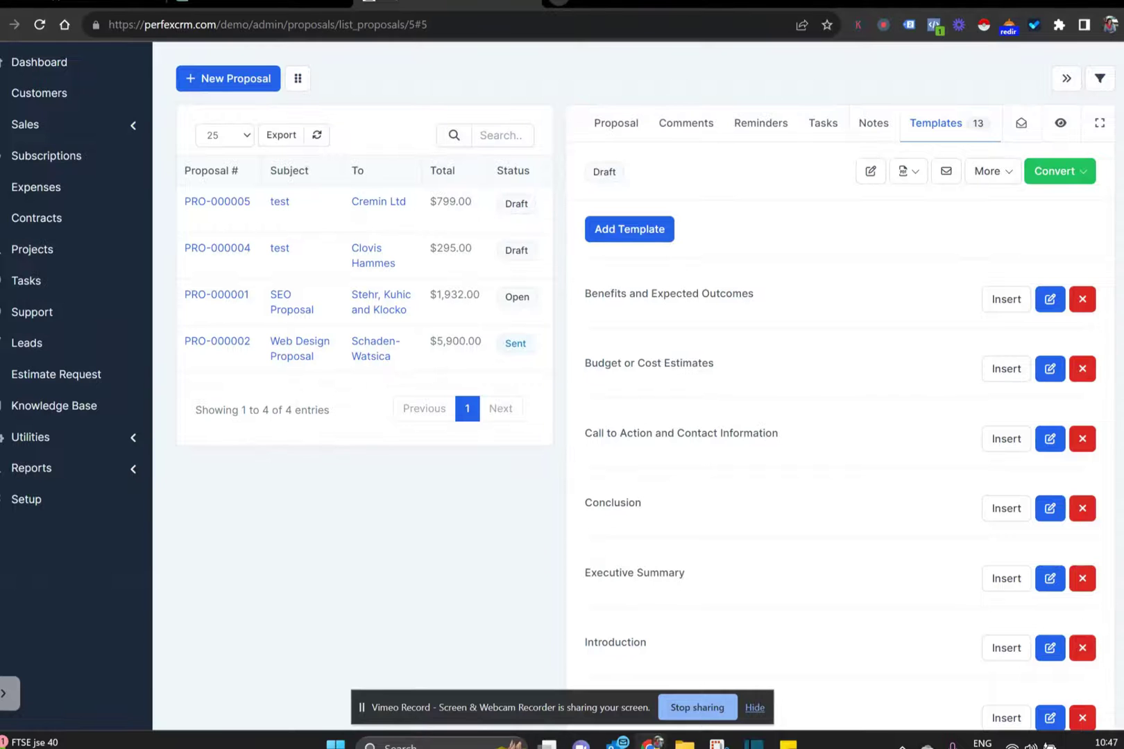
- Insert the 'This is the normal intro' template below the greeting, followed by a new line
triple_click(604, 171)
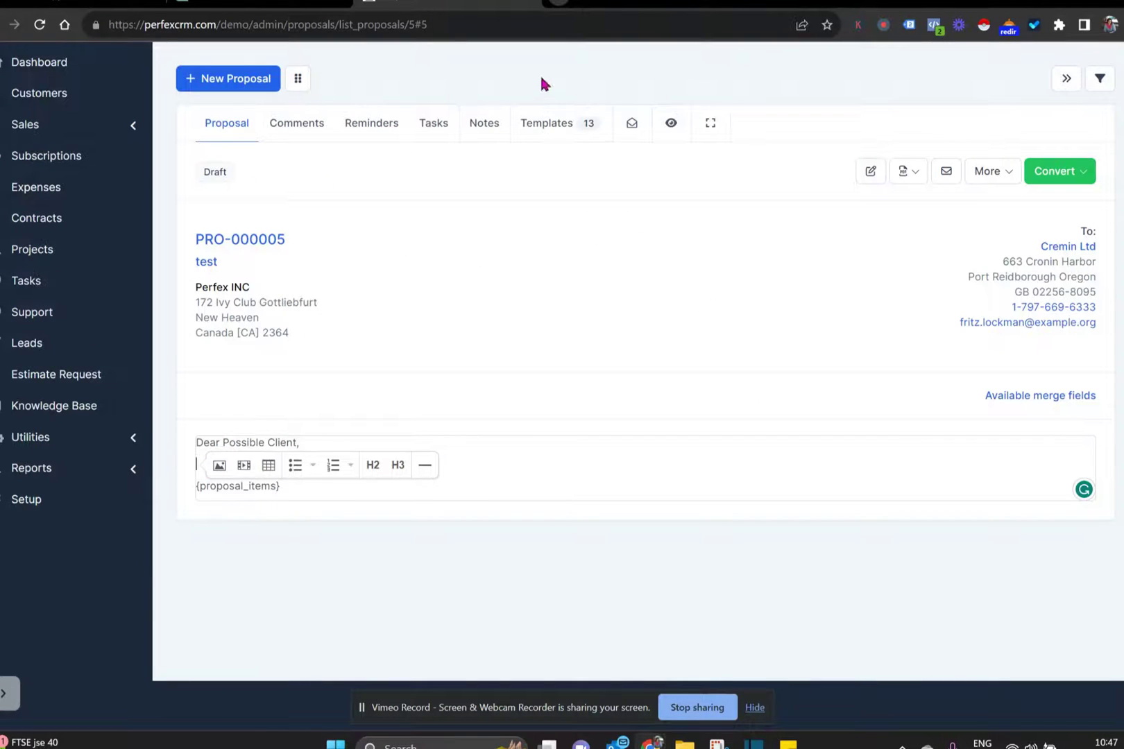
left_click(545, 123)
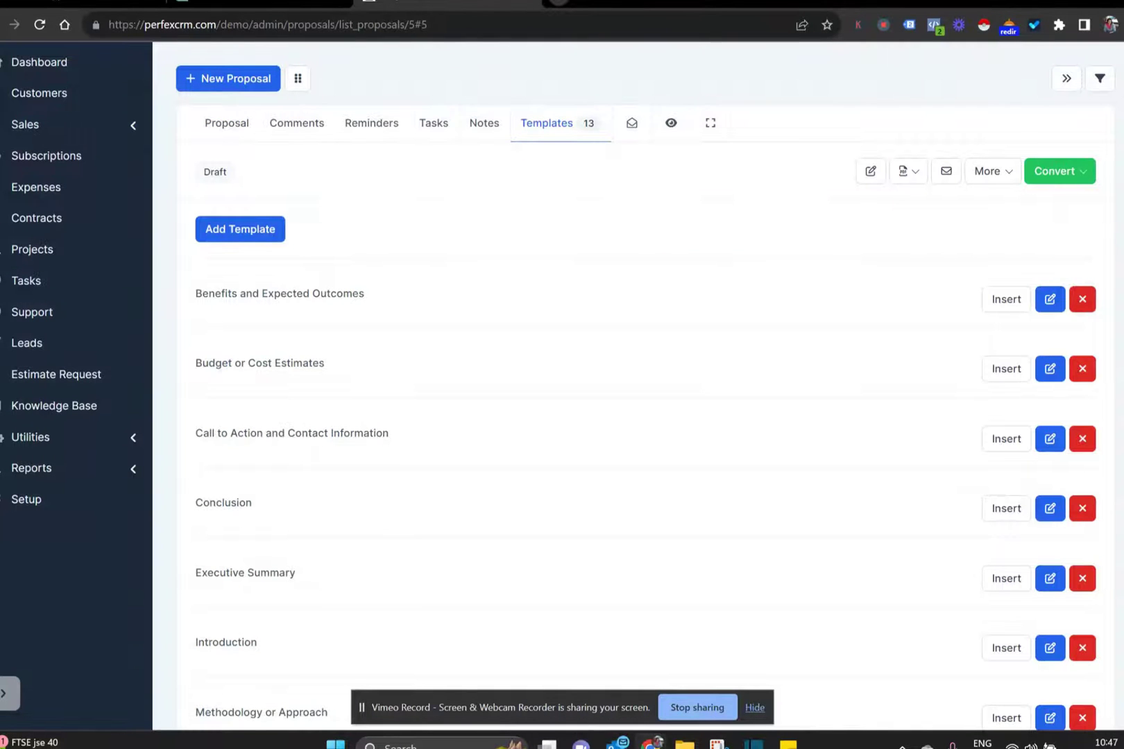
scroll(645, 388, "down", 7)
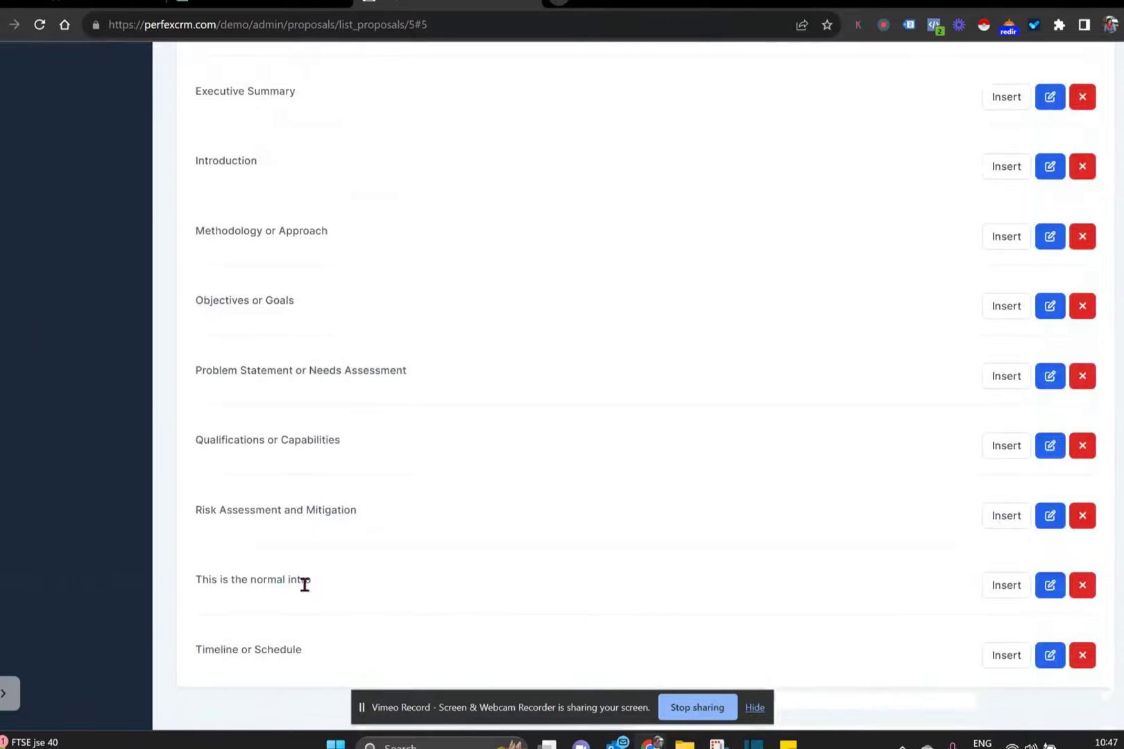
left_click(999, 590)
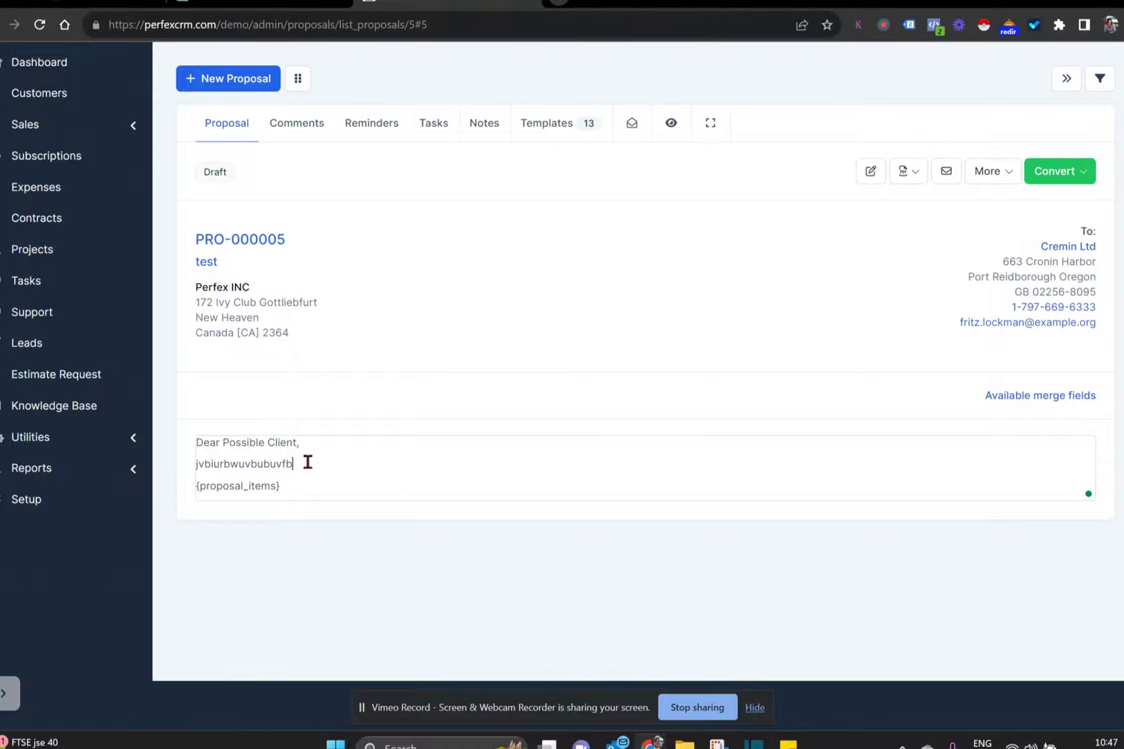
key("Return")
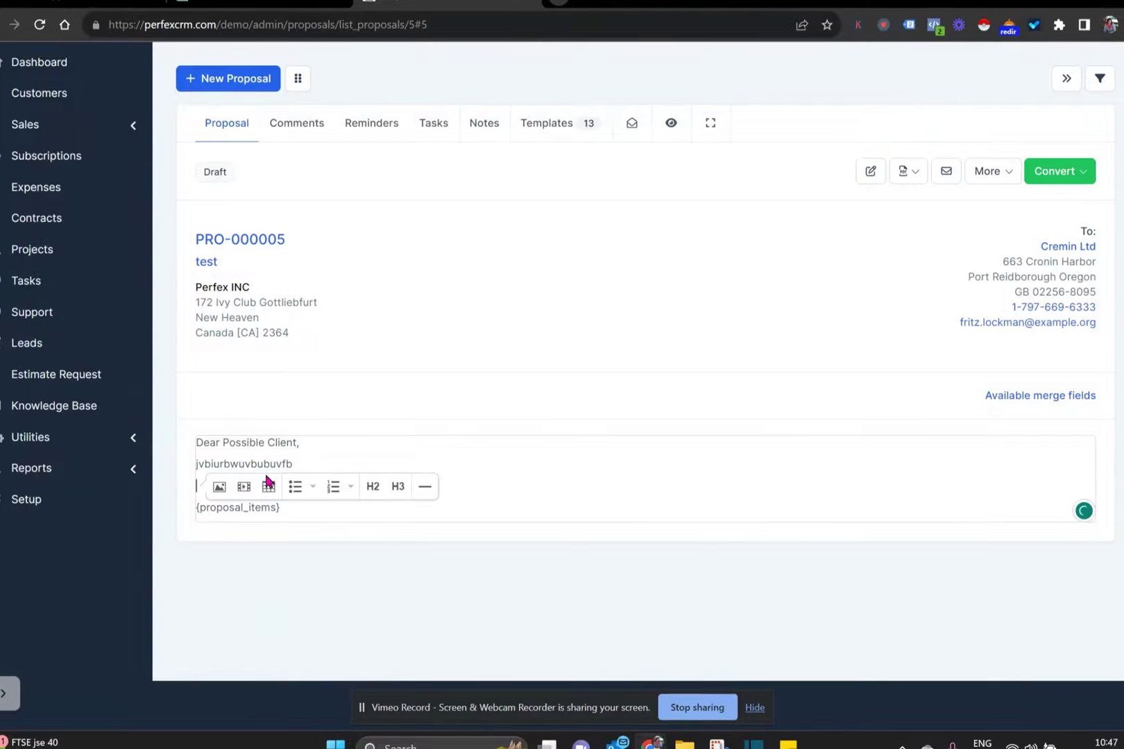
- Insert the Introduction template and end its bullet list with an empty paragraph
left_click(556, 128)
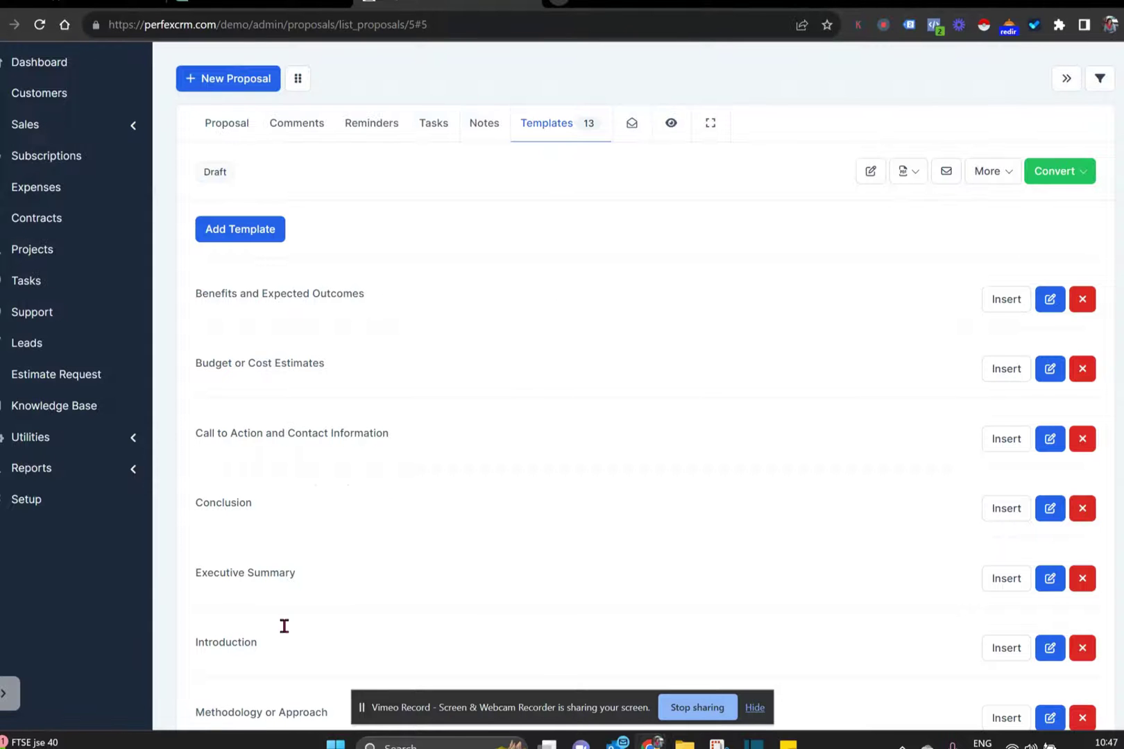
left_click(1010, 653)
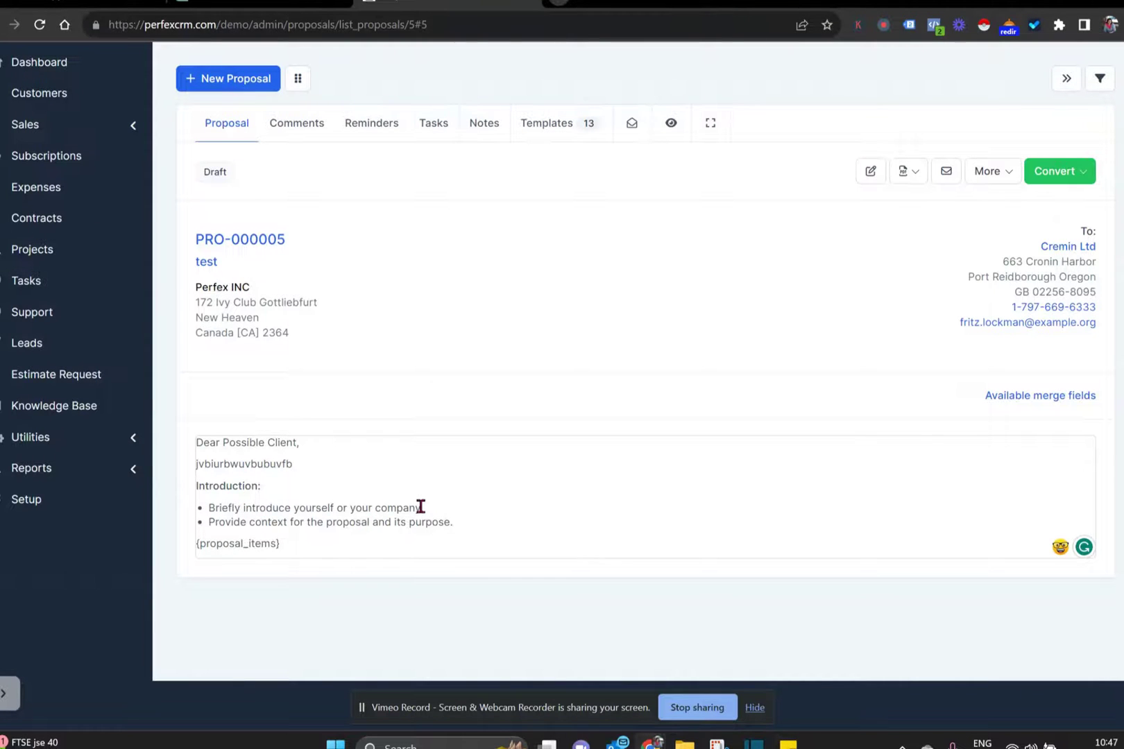
key("Return")
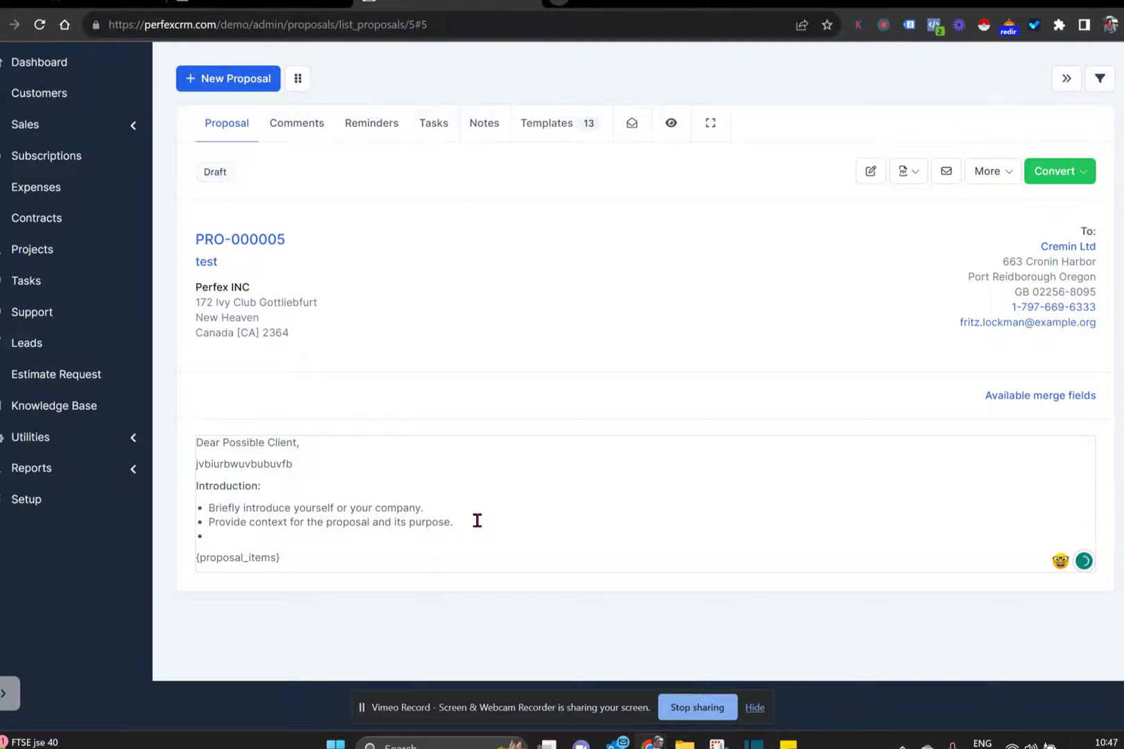
key("BackSpace")
key("Return")
key("Return")
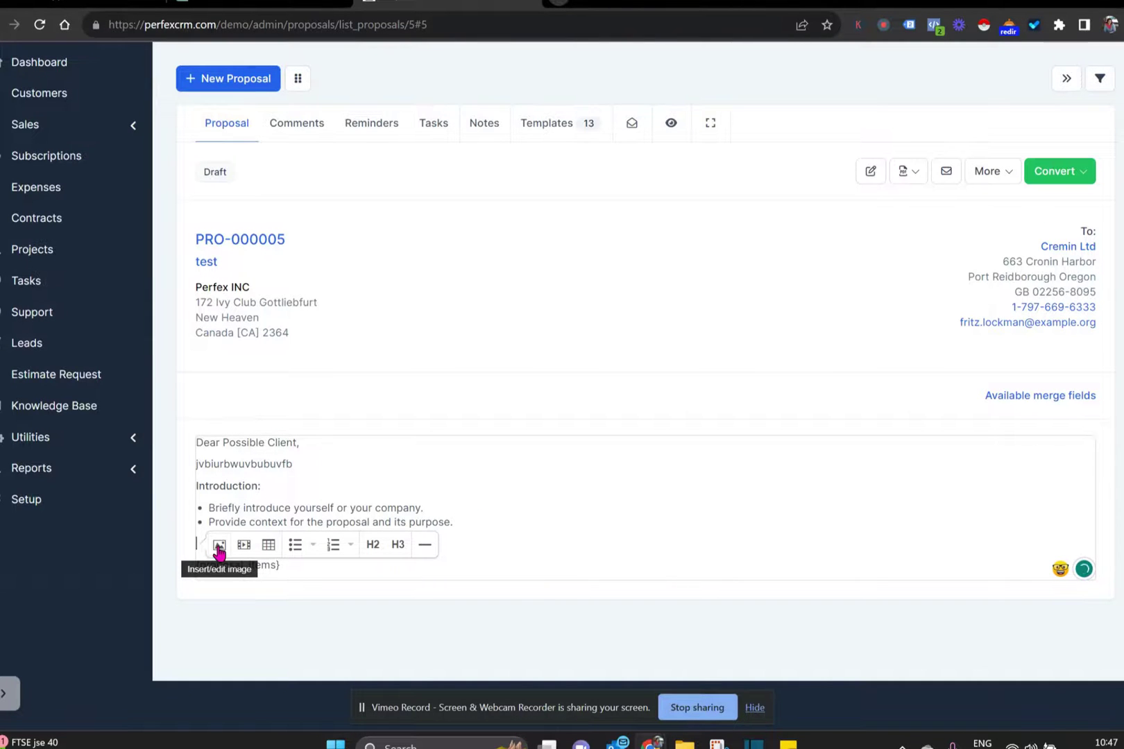
left_click(219, 547)
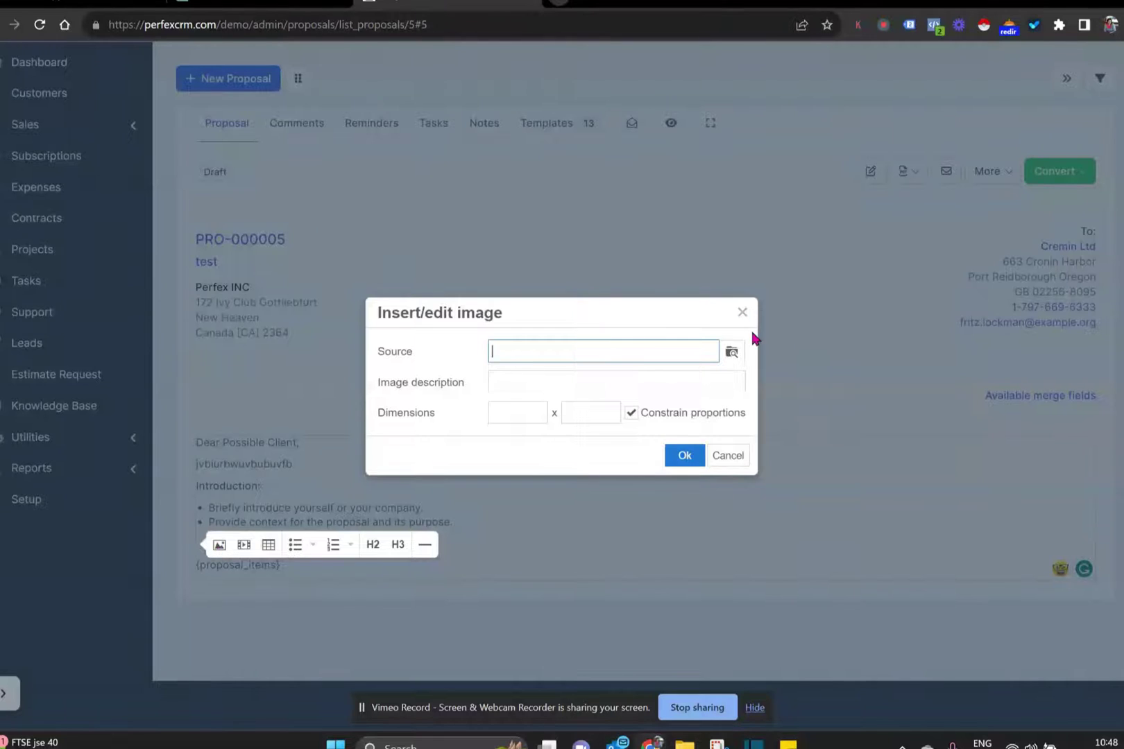
left_click(733, 354)
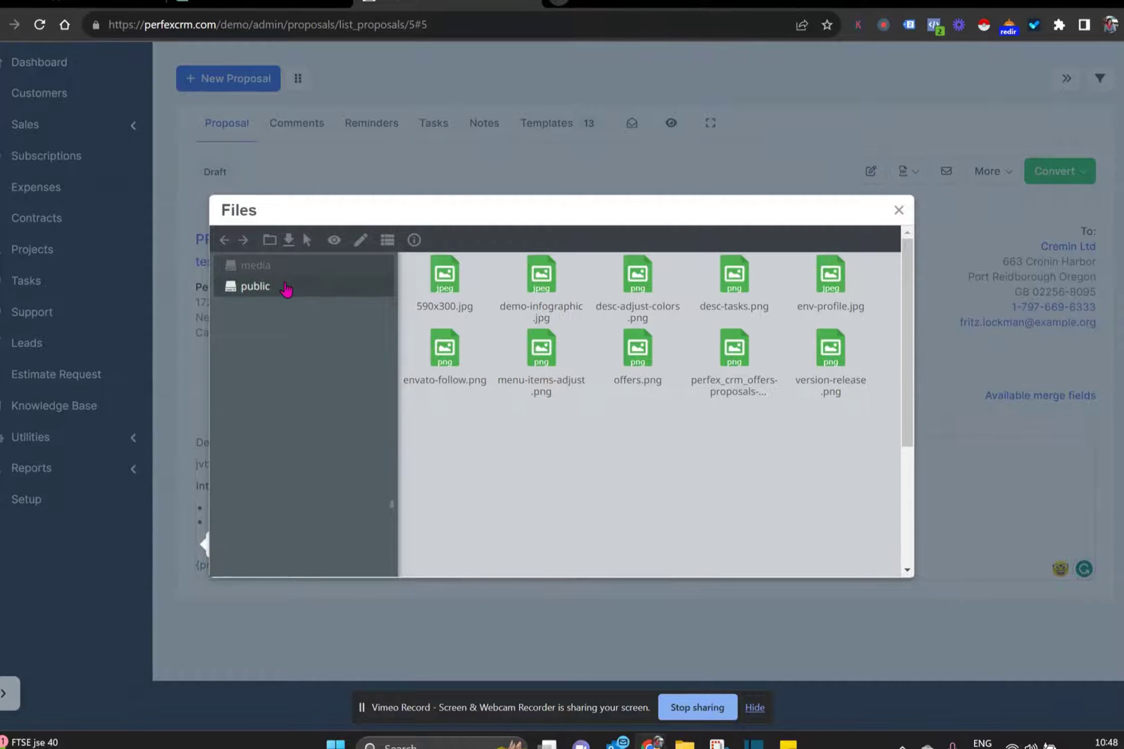
left_click(286, 290)
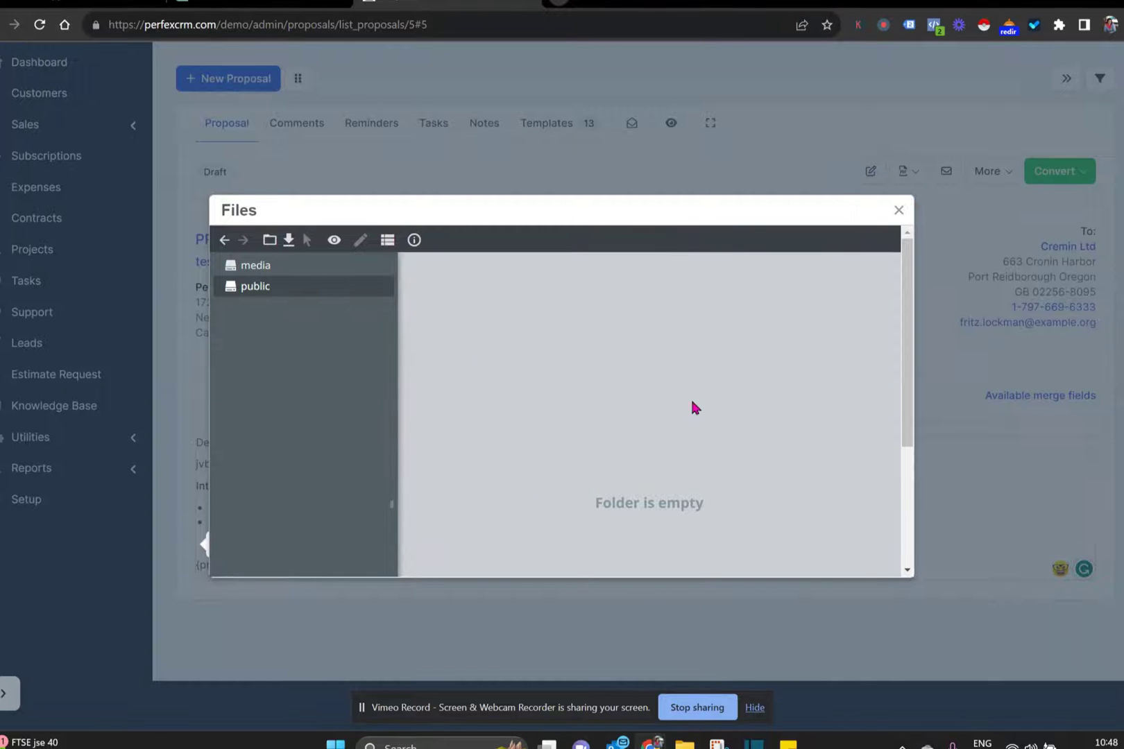
left_click(900, 214)
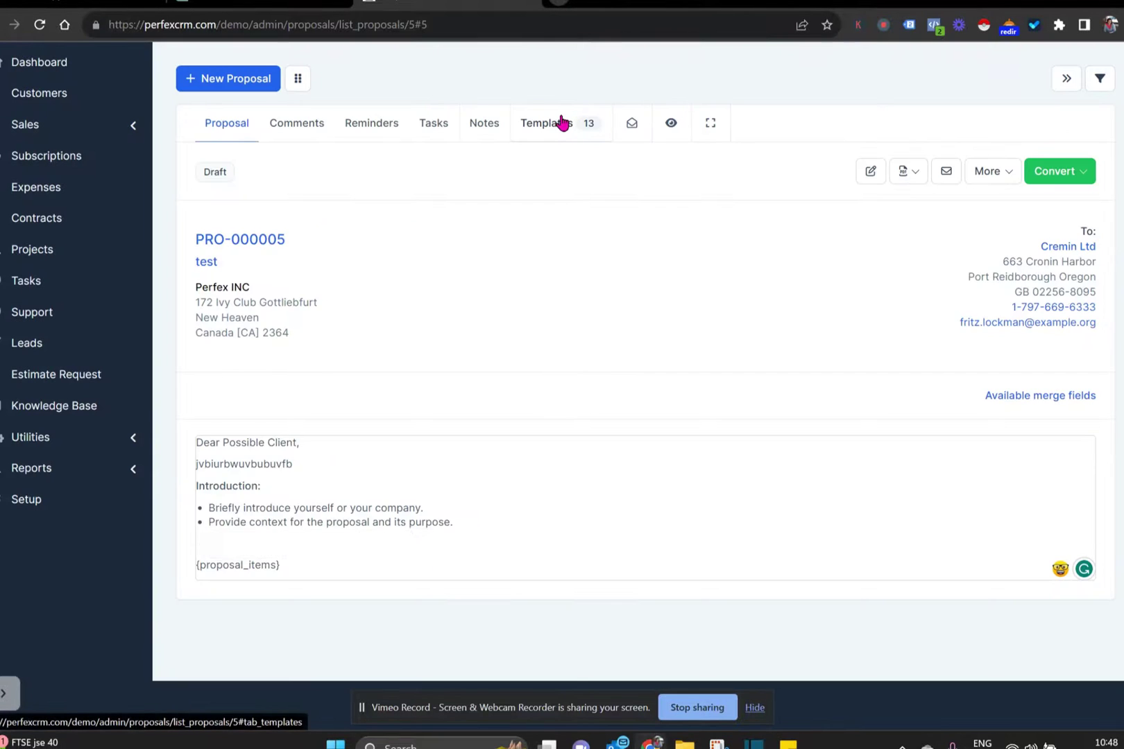
- Insert another section template and the Timeline or Schedule template into the body
left_click(561, 122)
left_click(992, 503)
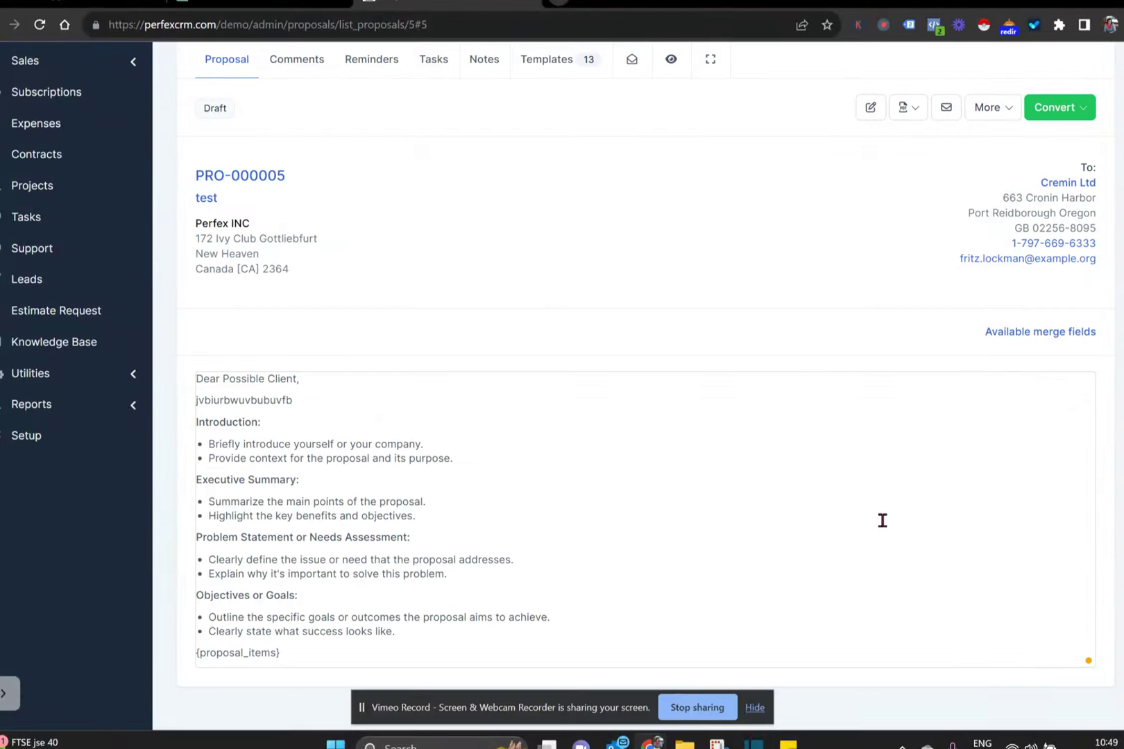
key("Return")
key("Return")
left_click(534, 63)
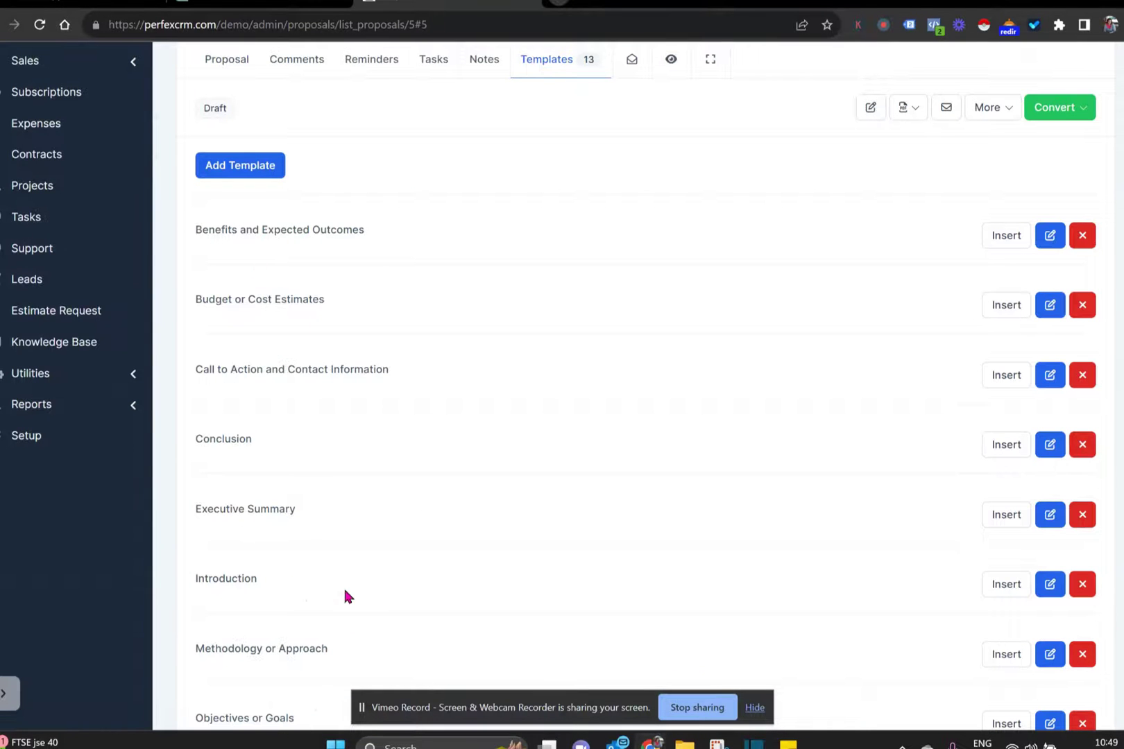
scroll(525, 531, "down", 6)
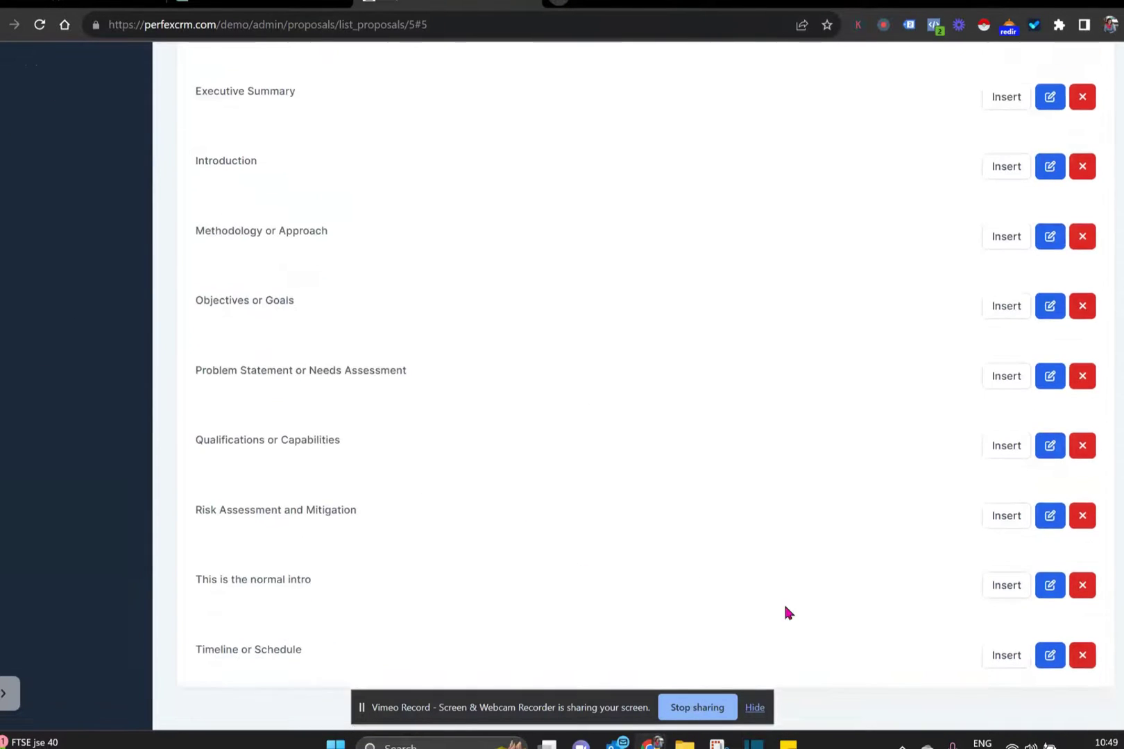
left_click(1007, 655)
scroll(431, 464, "up", 6)
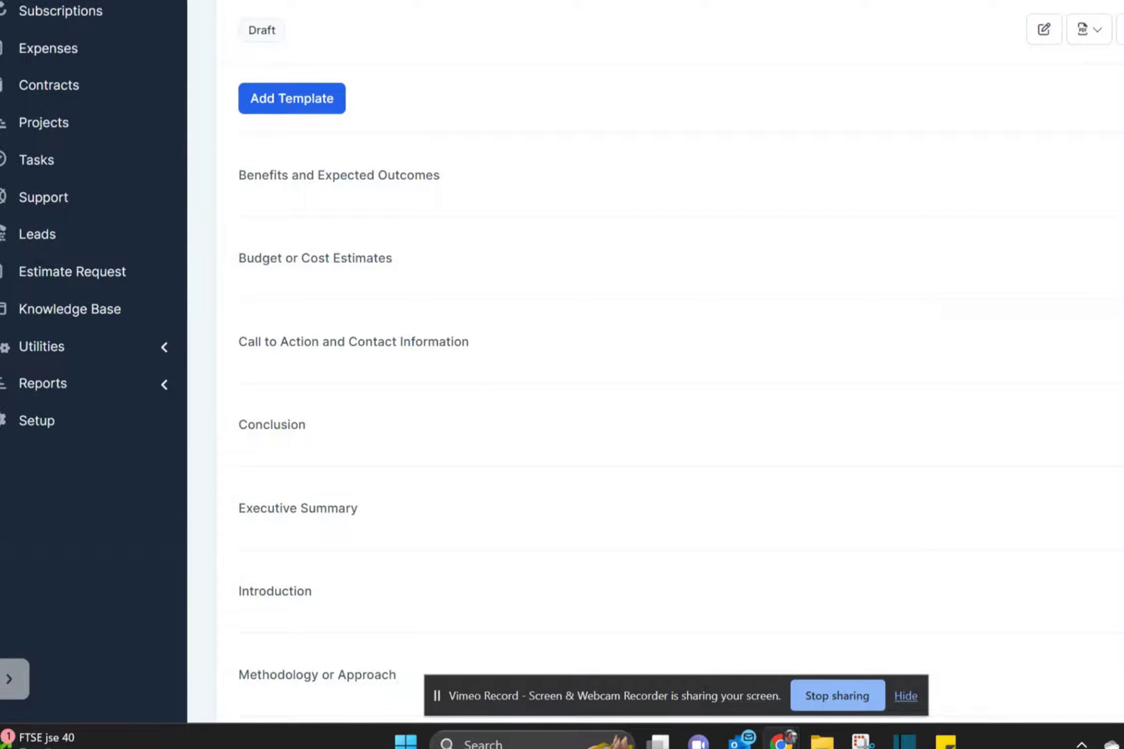
key("Escape")
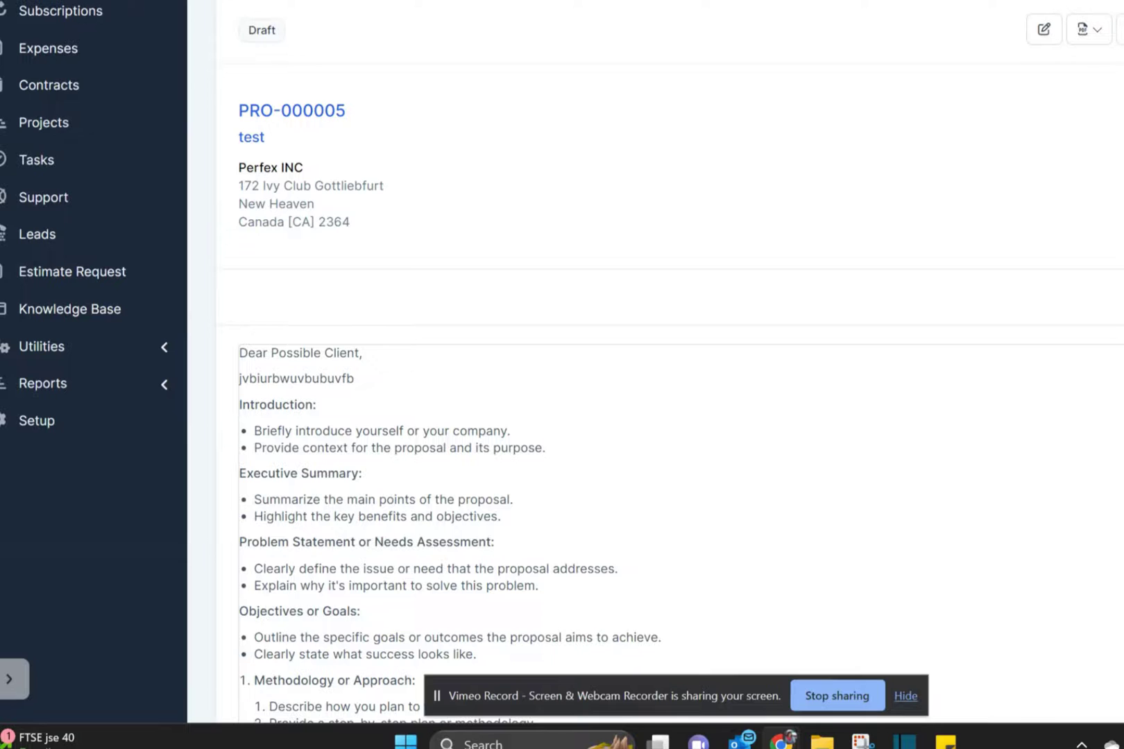
- Add two blank lines after {proposal_items} in the proposal body
scroll(562, 357, "down", 4)
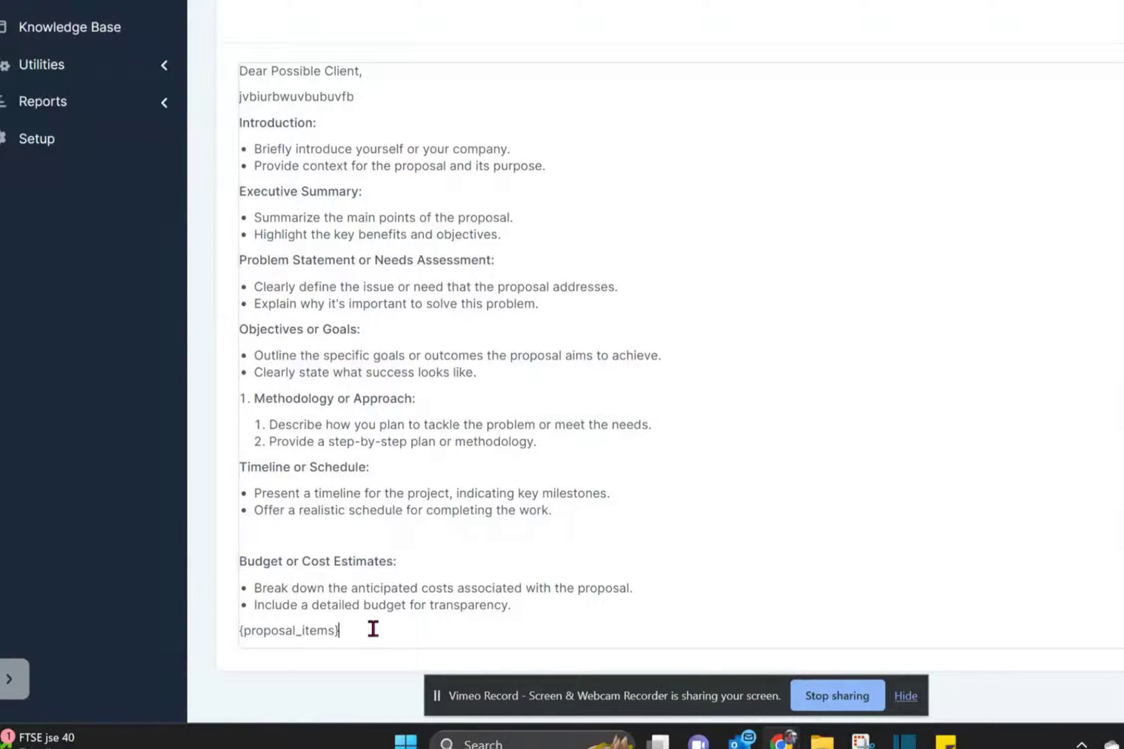
left_click(372, 628)
key("Return")
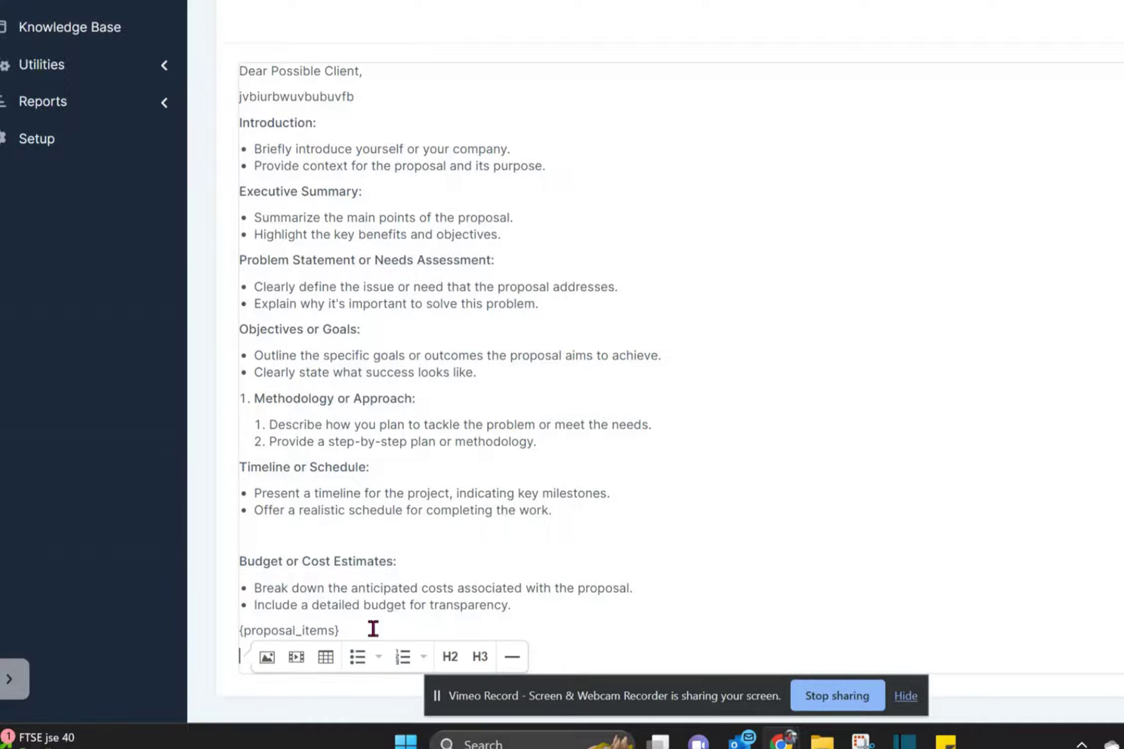
key("Return")
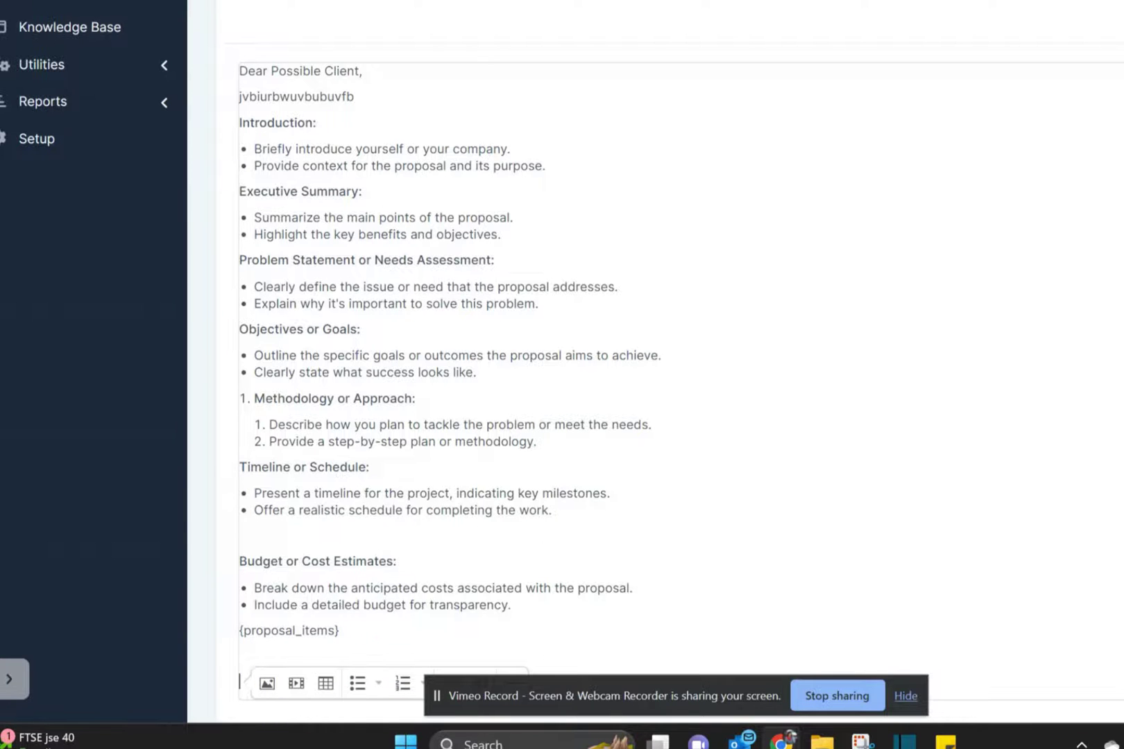
scroll(562, 347, "up", 5)
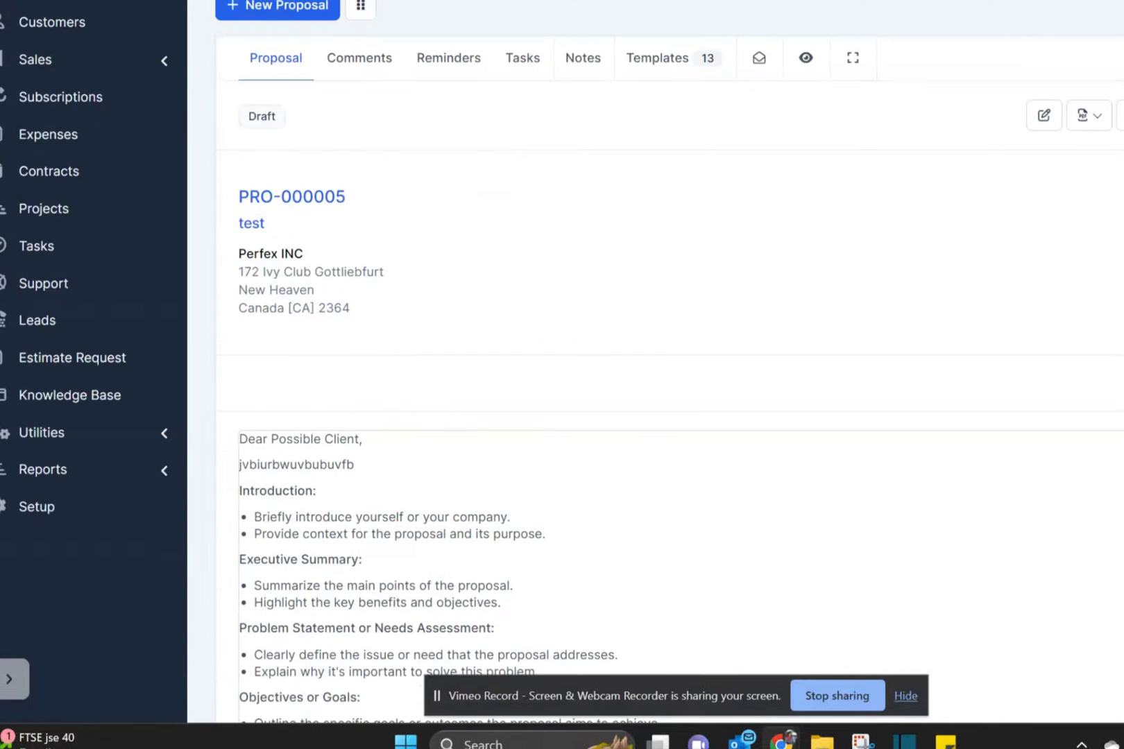
left_click(659, 56)
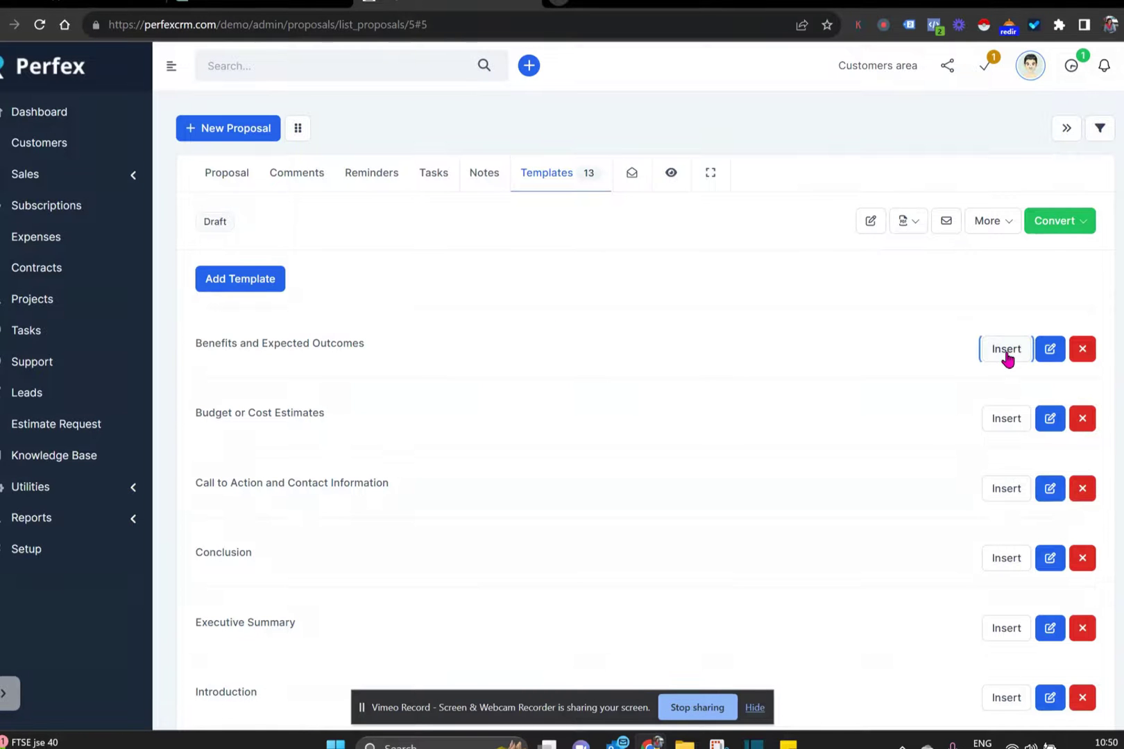
- Insert the Benefits and Expected Outcomes section after {proposal_items}
left_click(1005, 348)
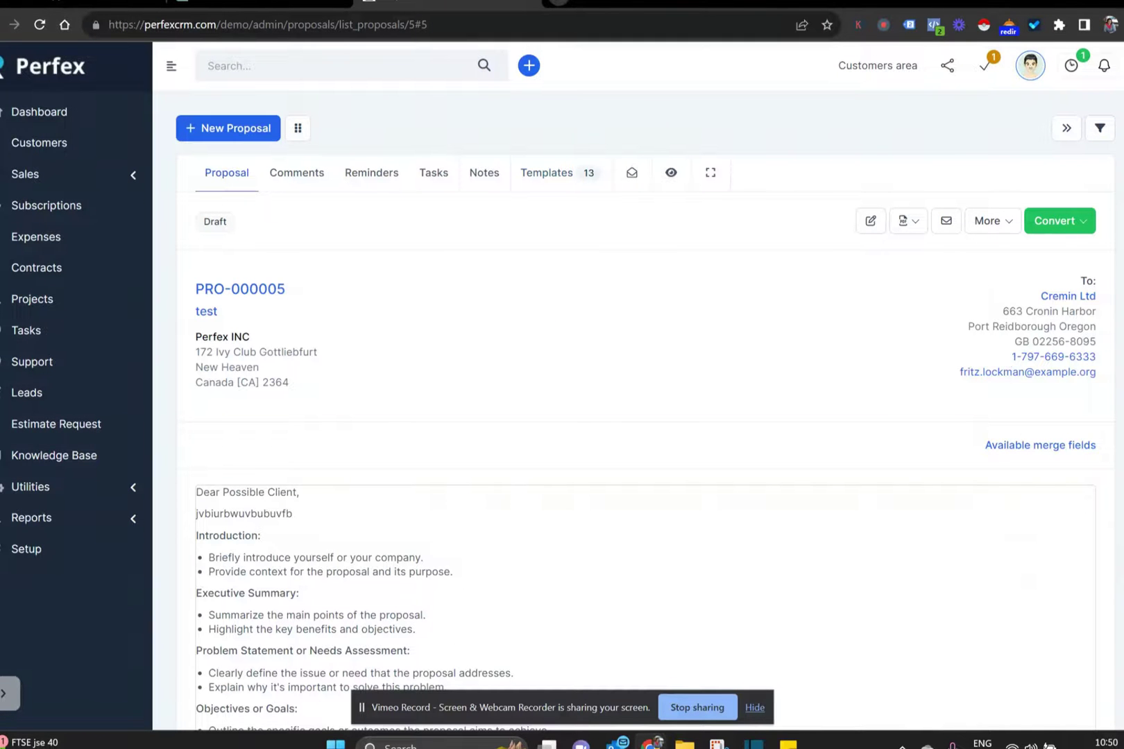
scroll(1079, 298, "down", 4)
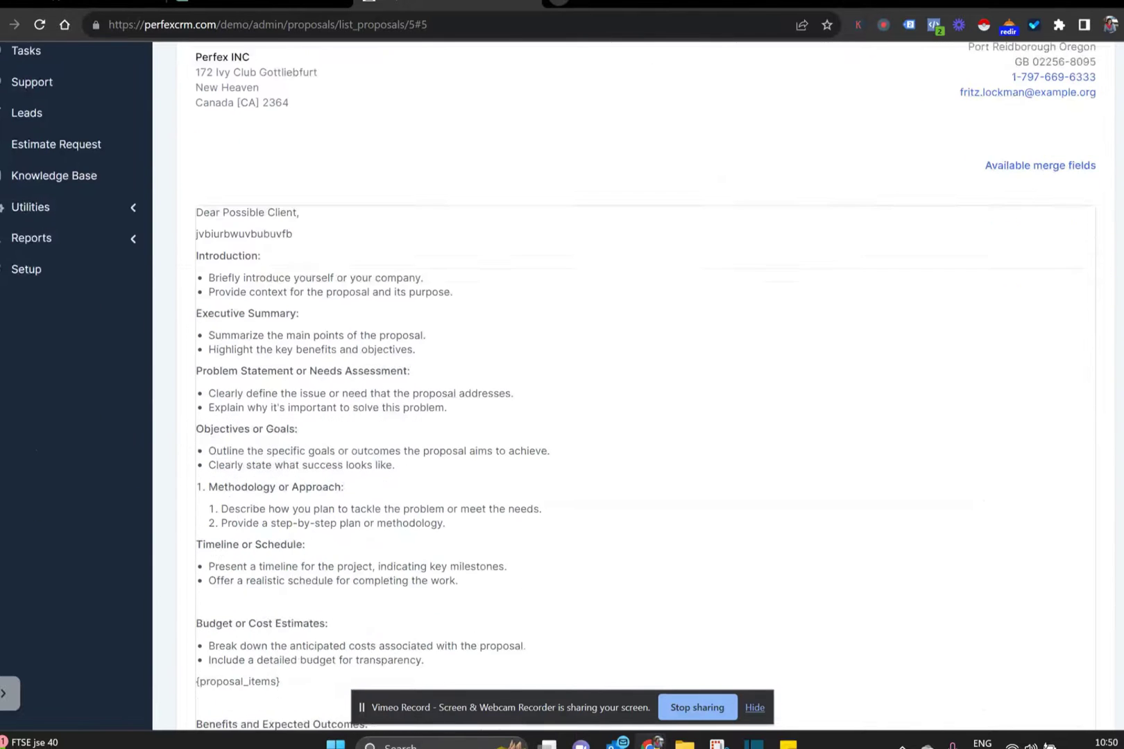
scroll(625, 385, "down", 1)
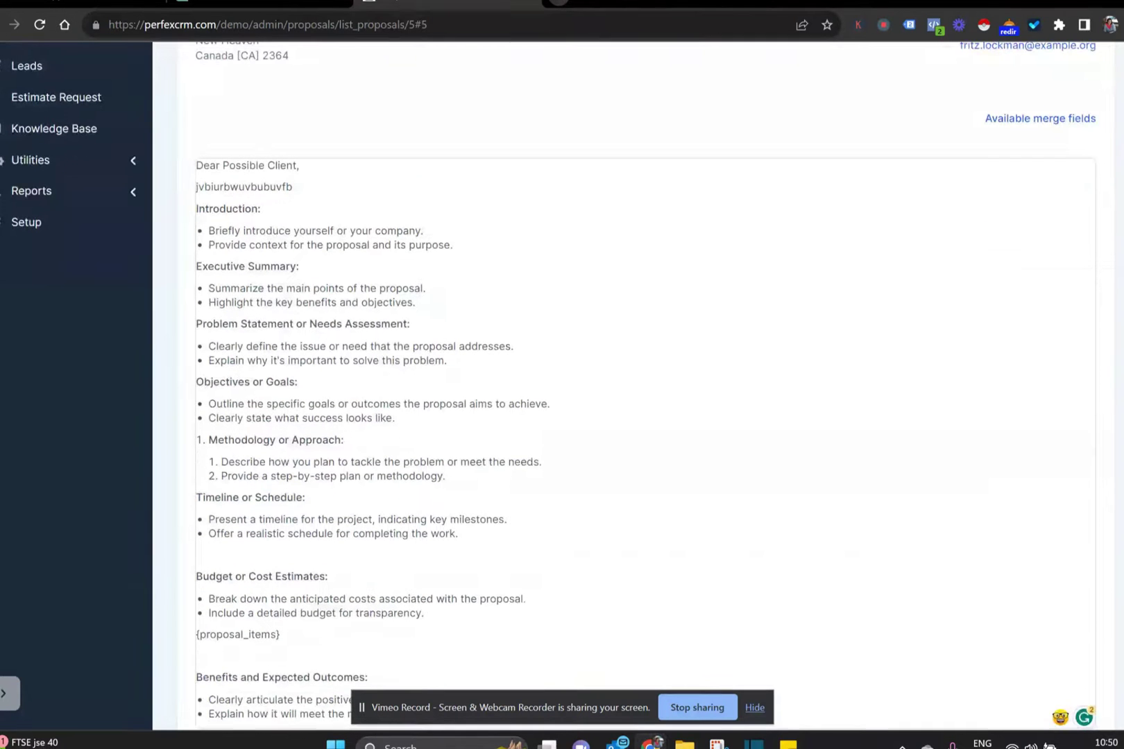
scroll(624, 385, "down", 1)
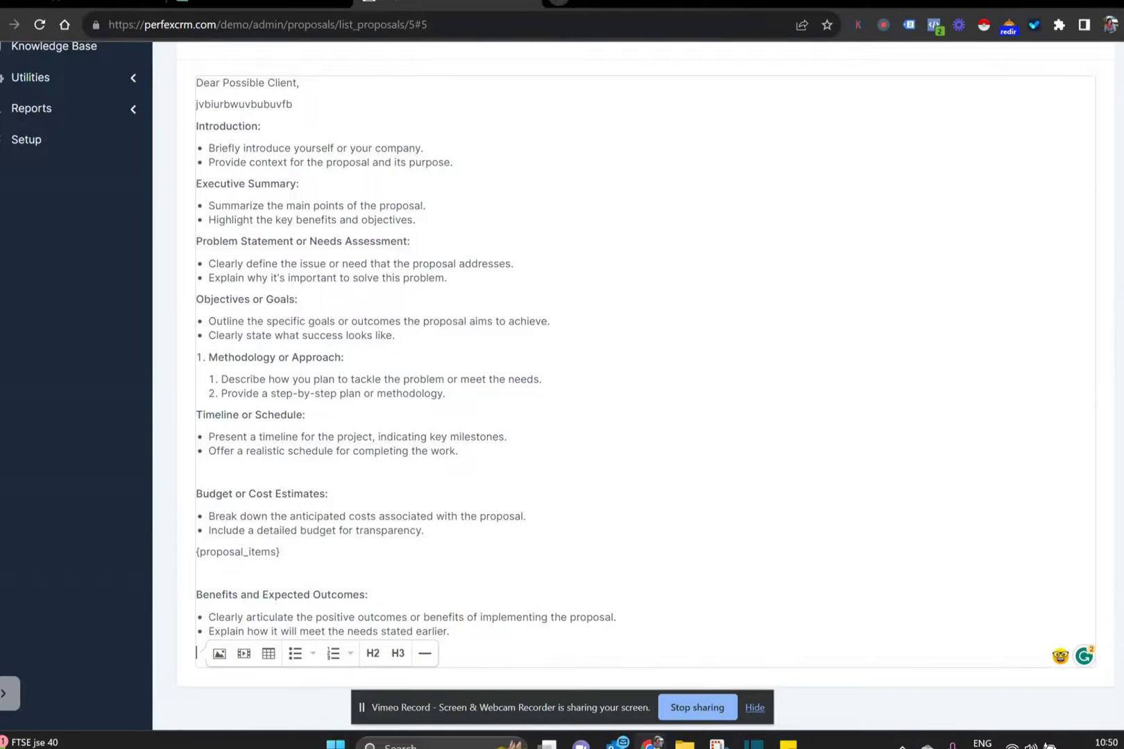
scroll(598, 205, "up", 5)
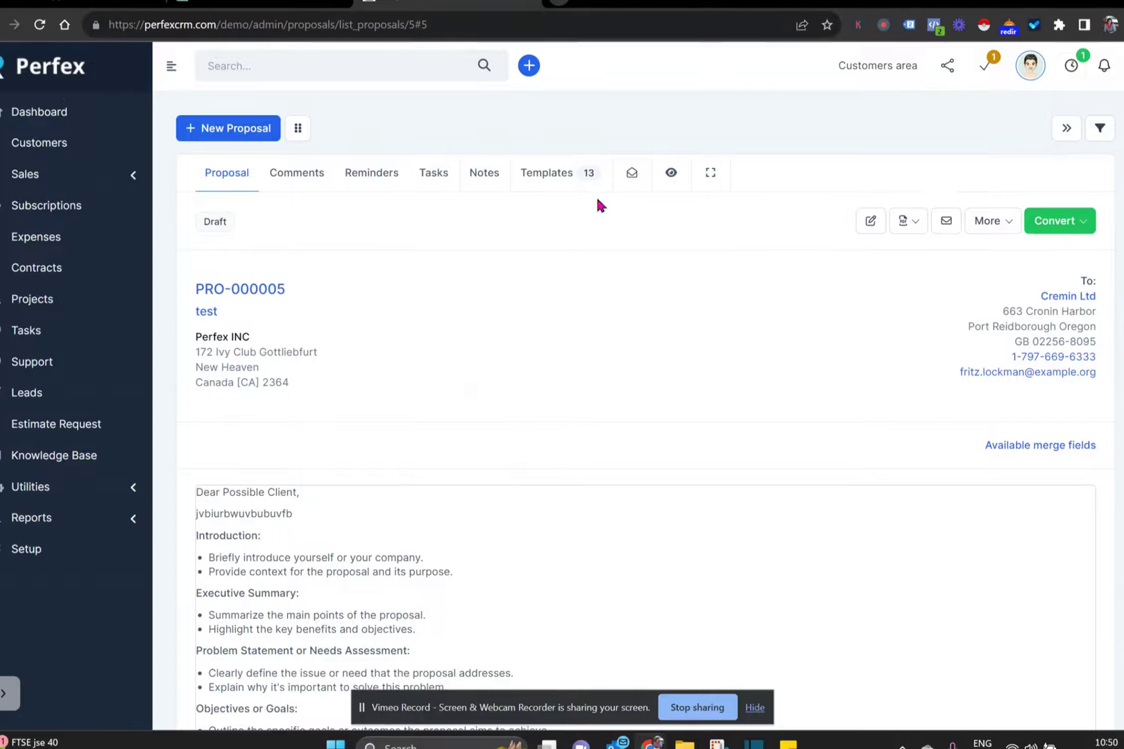
scroll(1001, 543, "down", 5)
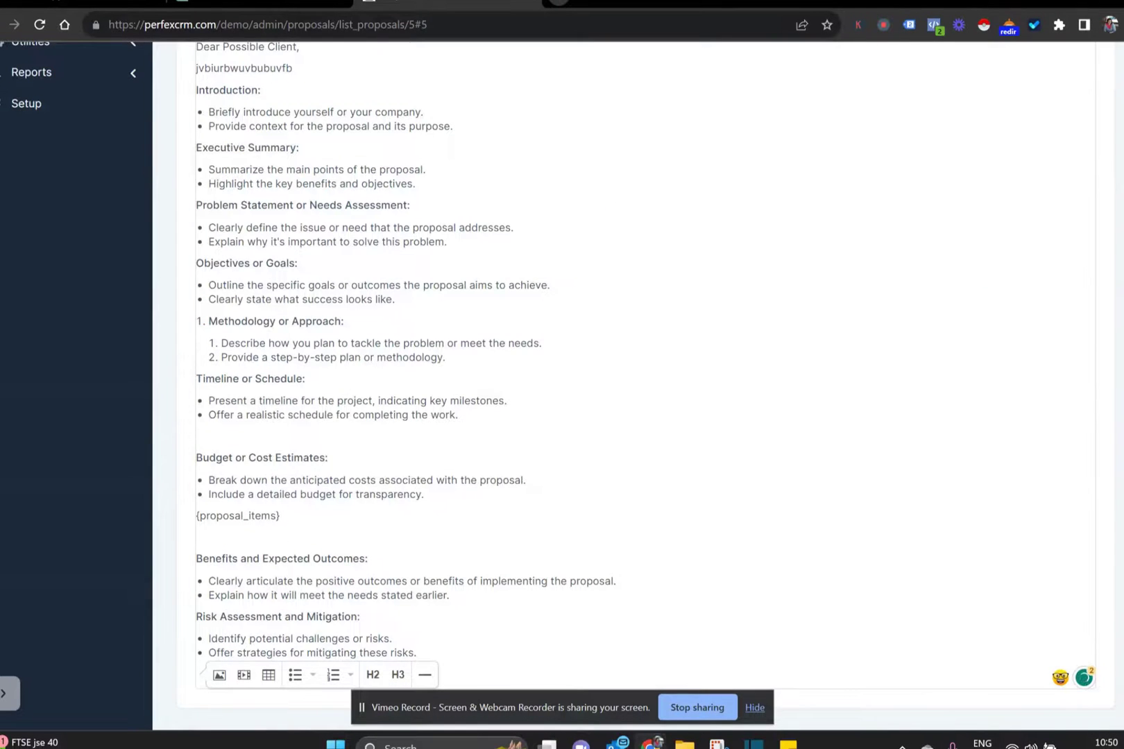
scroll(1094, 506, "up", 5)
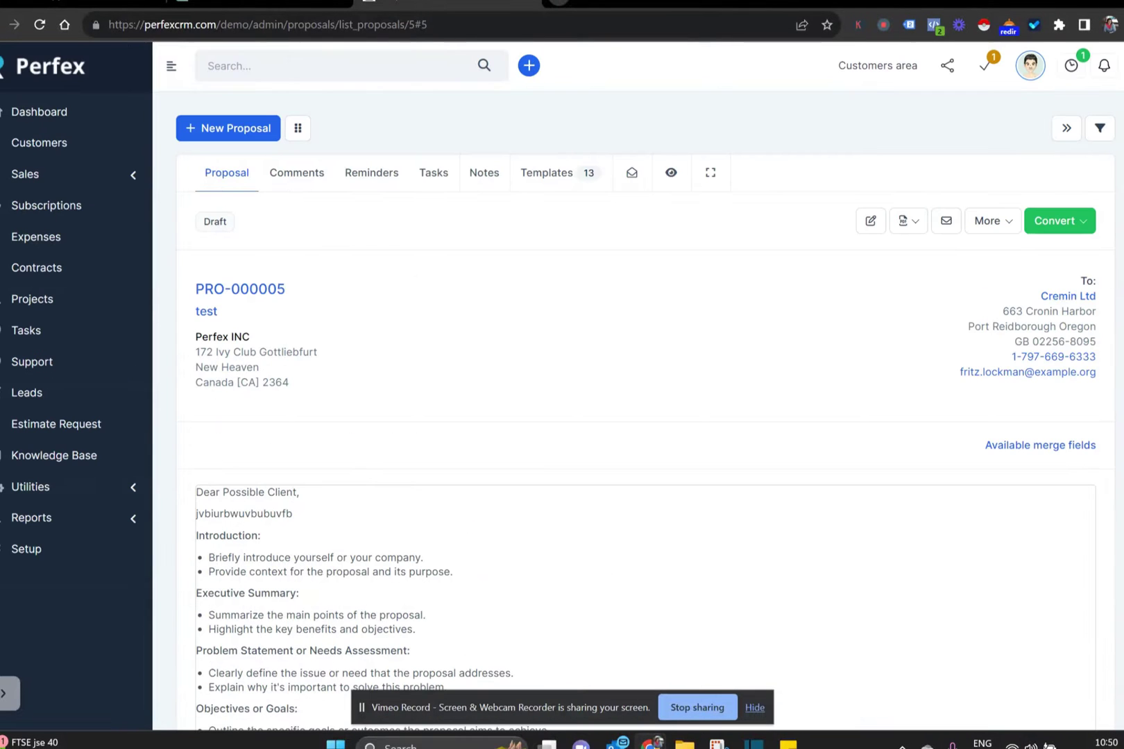
- Insert the Conclusion and Call to Action and Contact Information sections
left_click(540, 175)
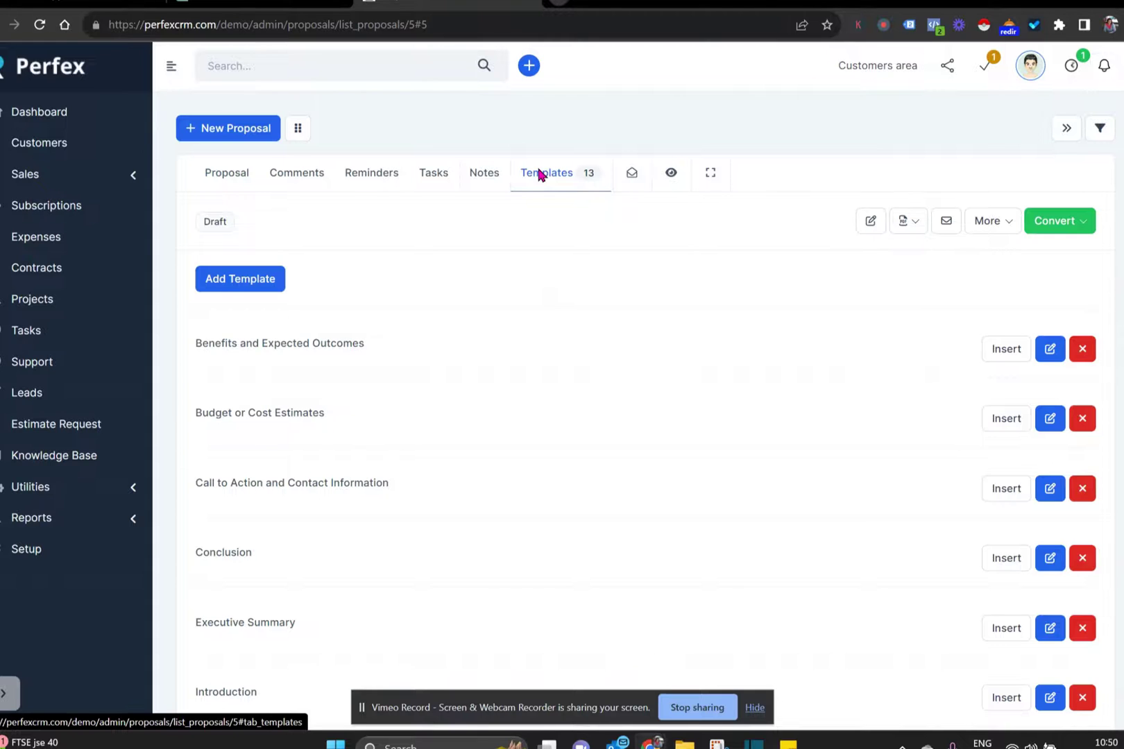
left_click(985, 554)
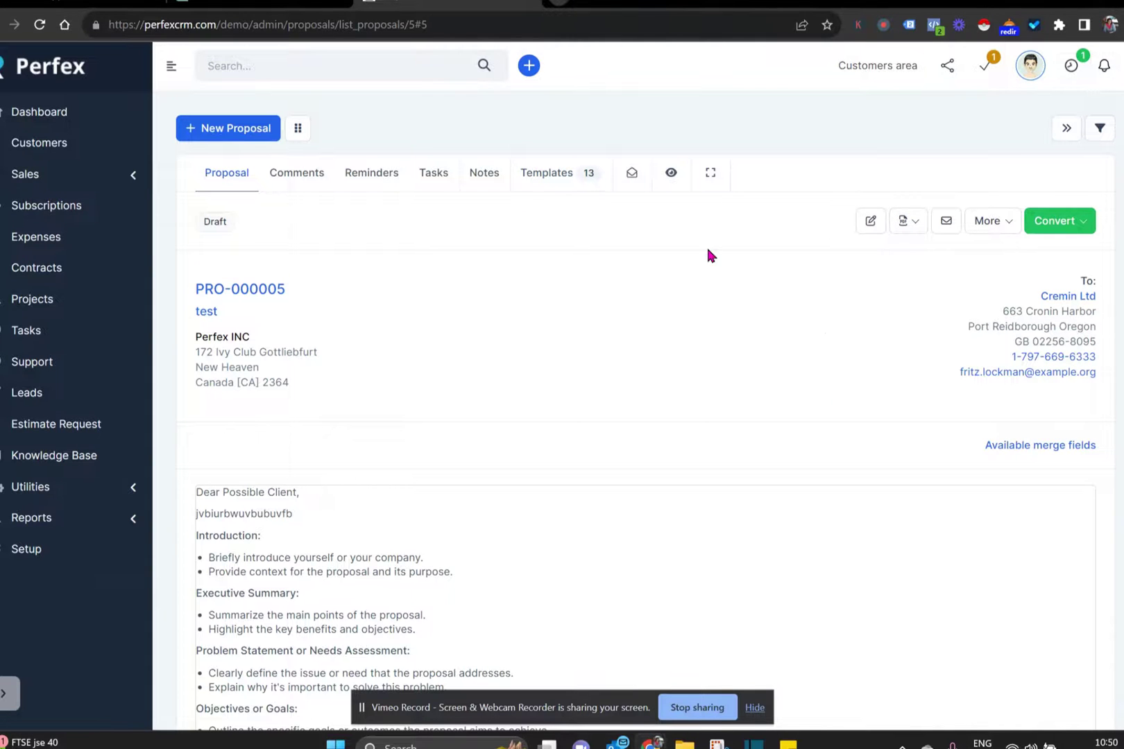
left_click(540, 173)
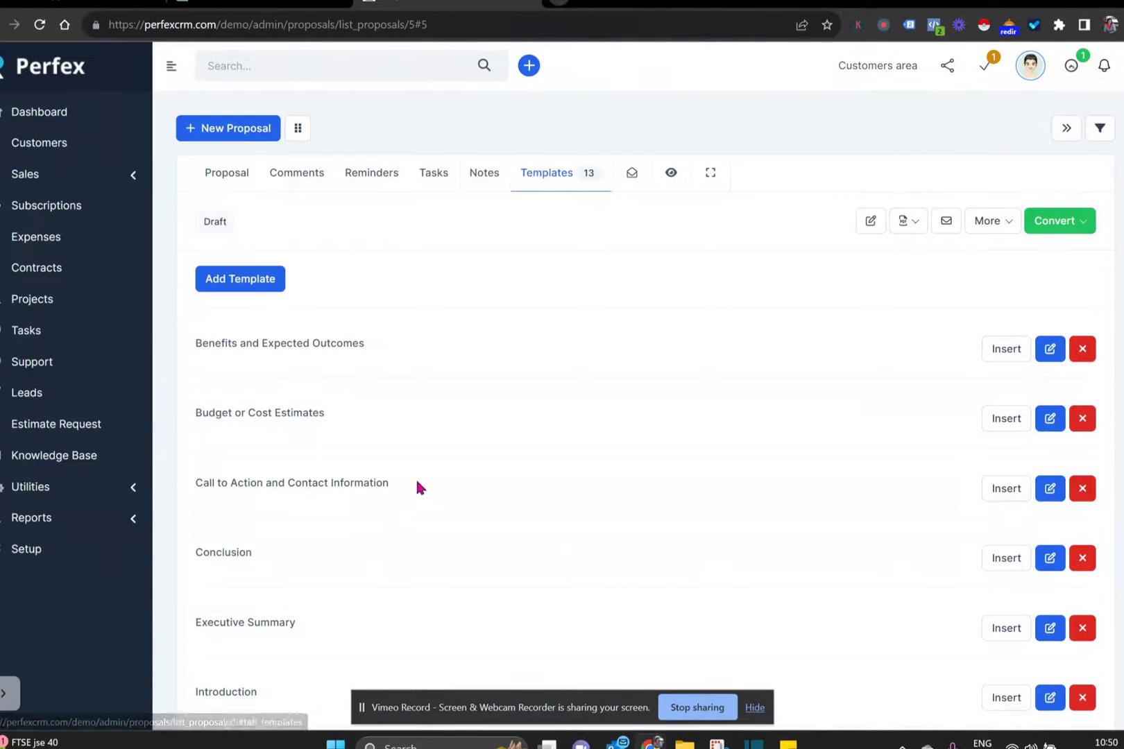
left_click(994, 491)
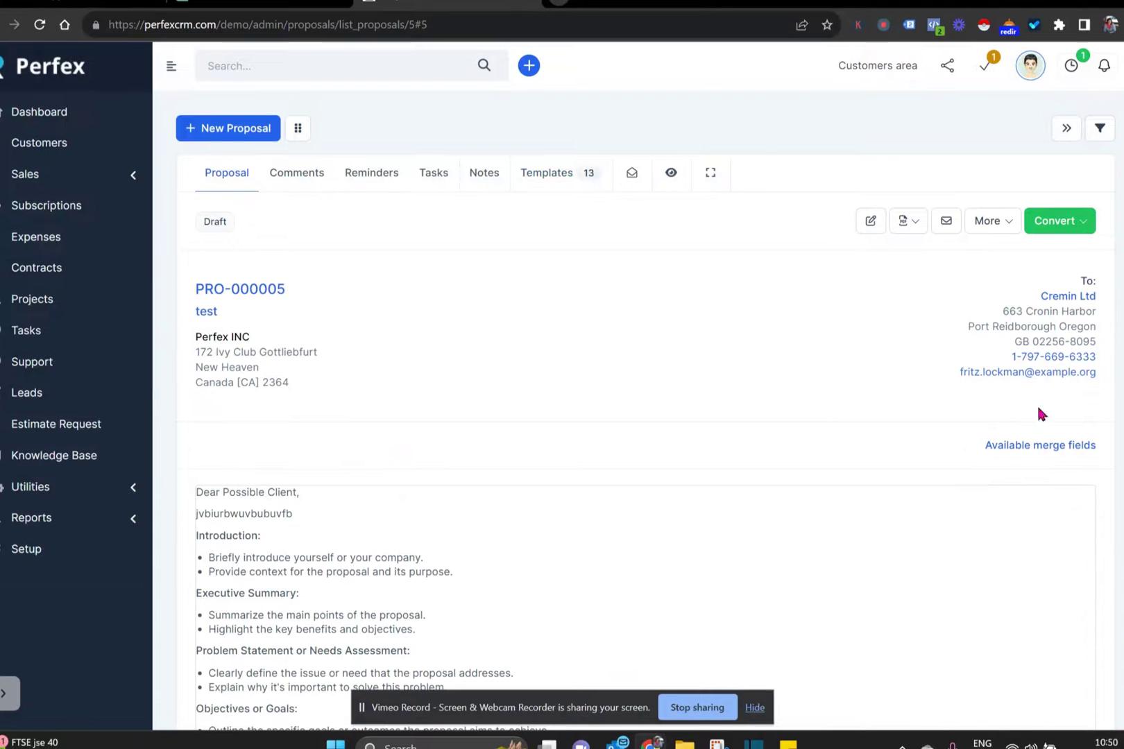
scroll(638, 388, "down", 3)
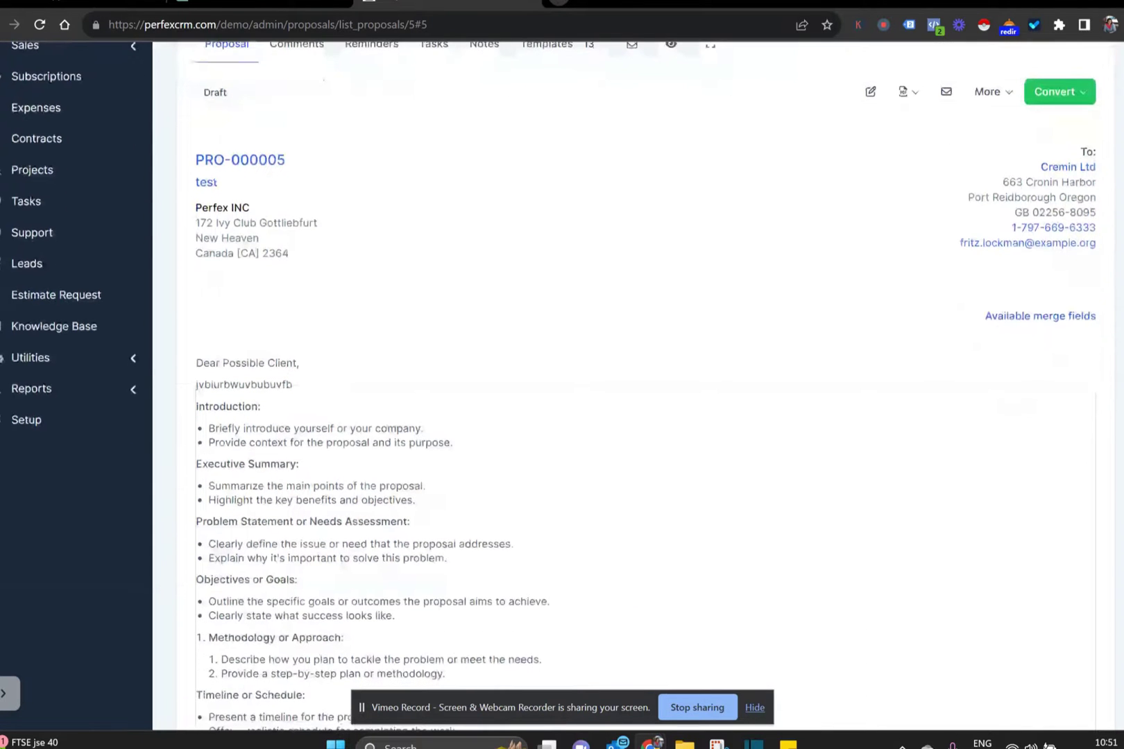
- Add a new line reading 'type in words' under the letter's second line
scroll(360, 202, "up", 3)
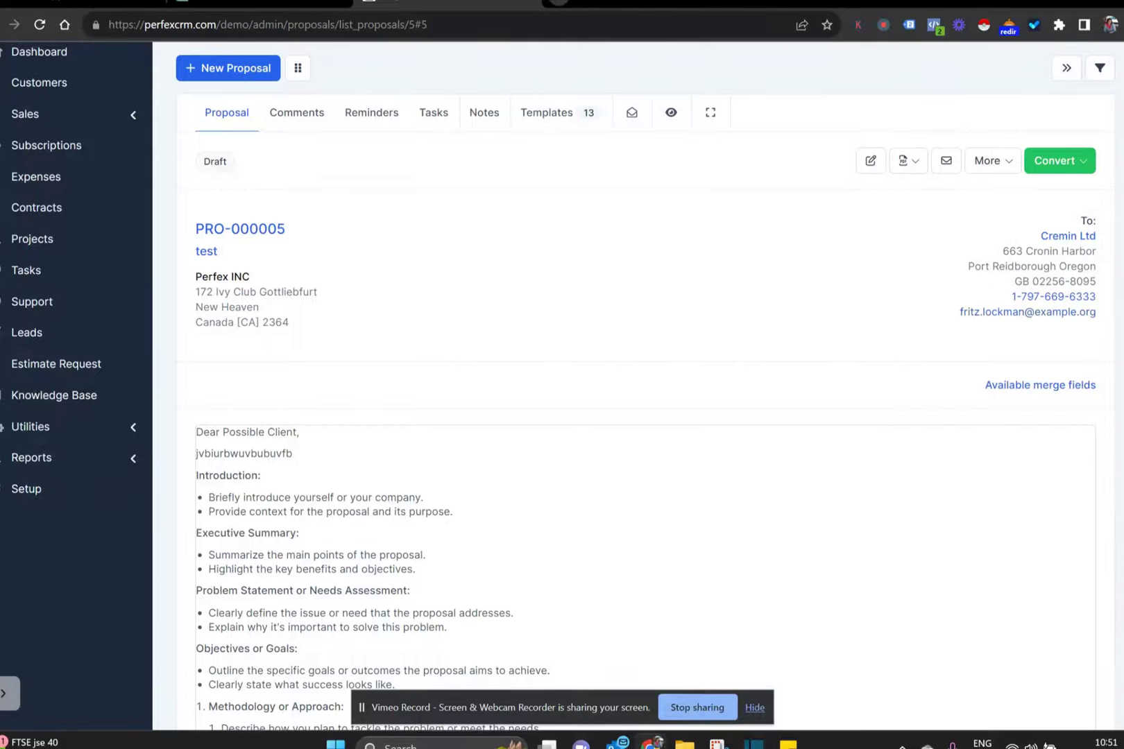
scroll(624, 387, "down", 2)
scroll(624, 387, "down", 3)
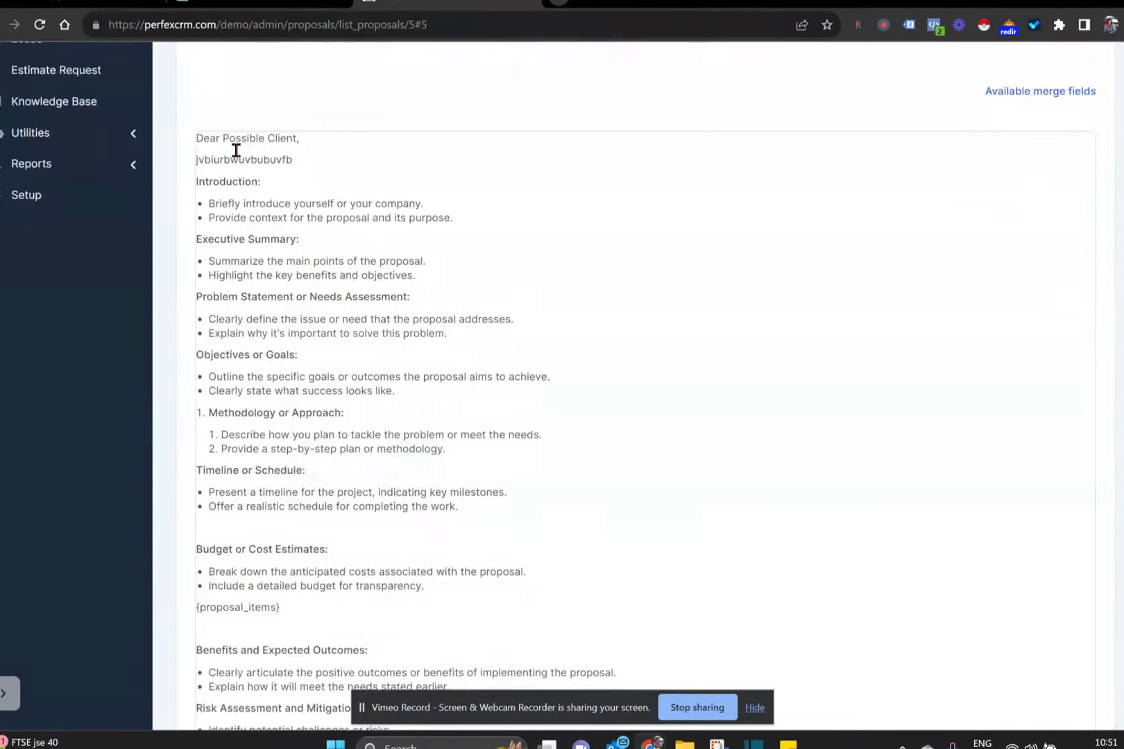
key("Return")
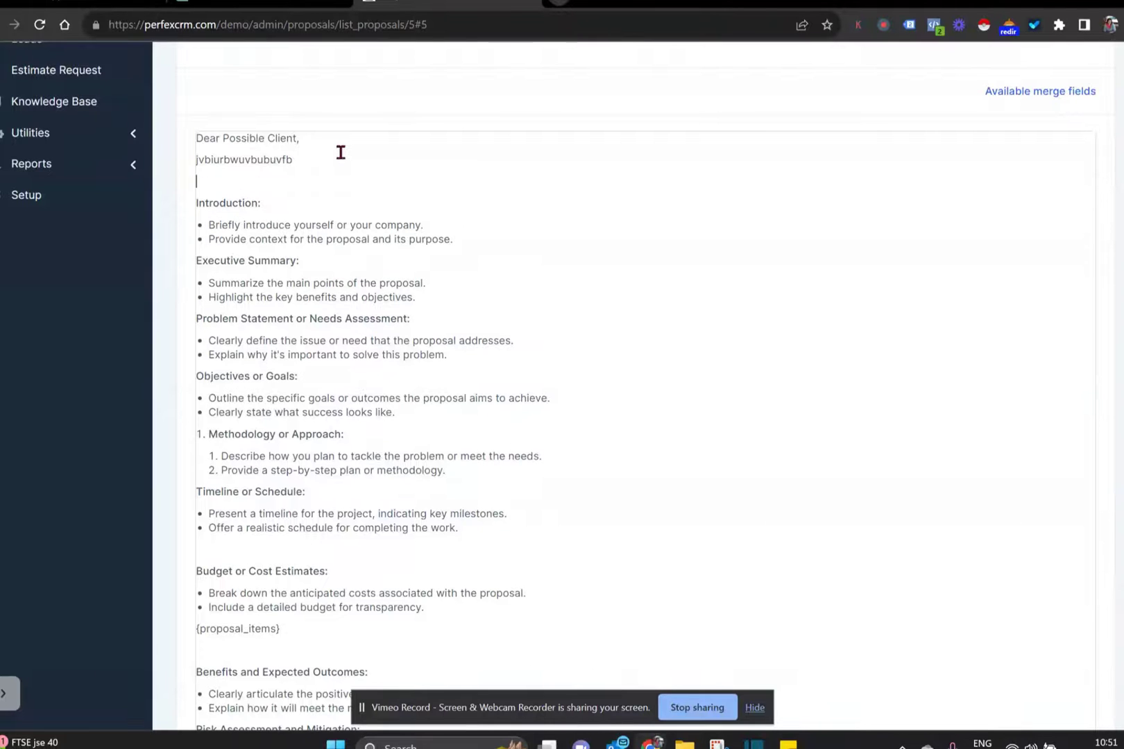
type("type in words")
- Make the word 'purpose' bold in the second Introduction bullet
double_click(426, 240)
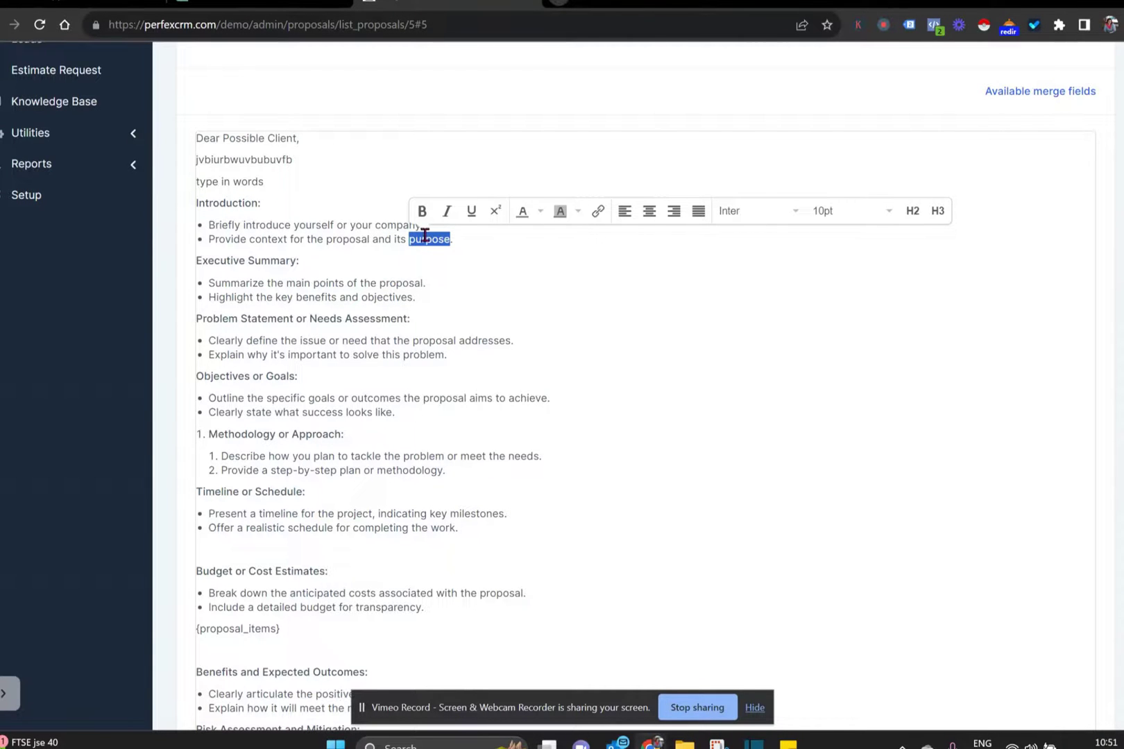
left_click(422, 210)
left_click(551, 319)
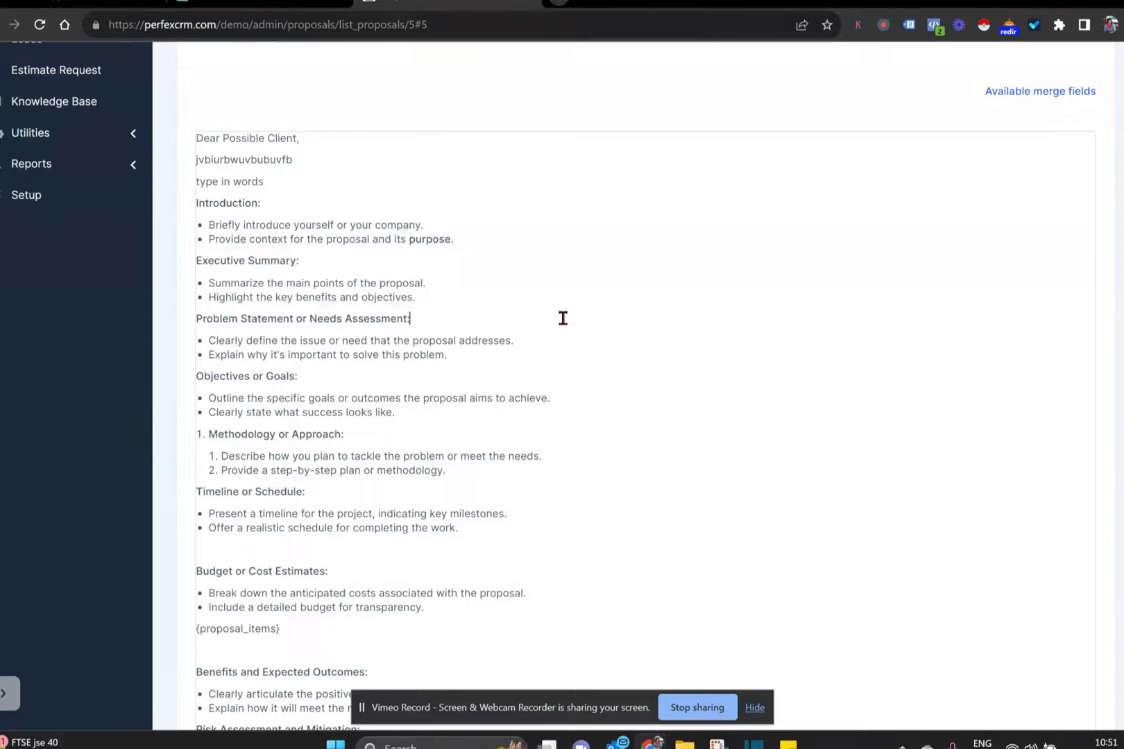
scroll(637, 367, "down", 4)
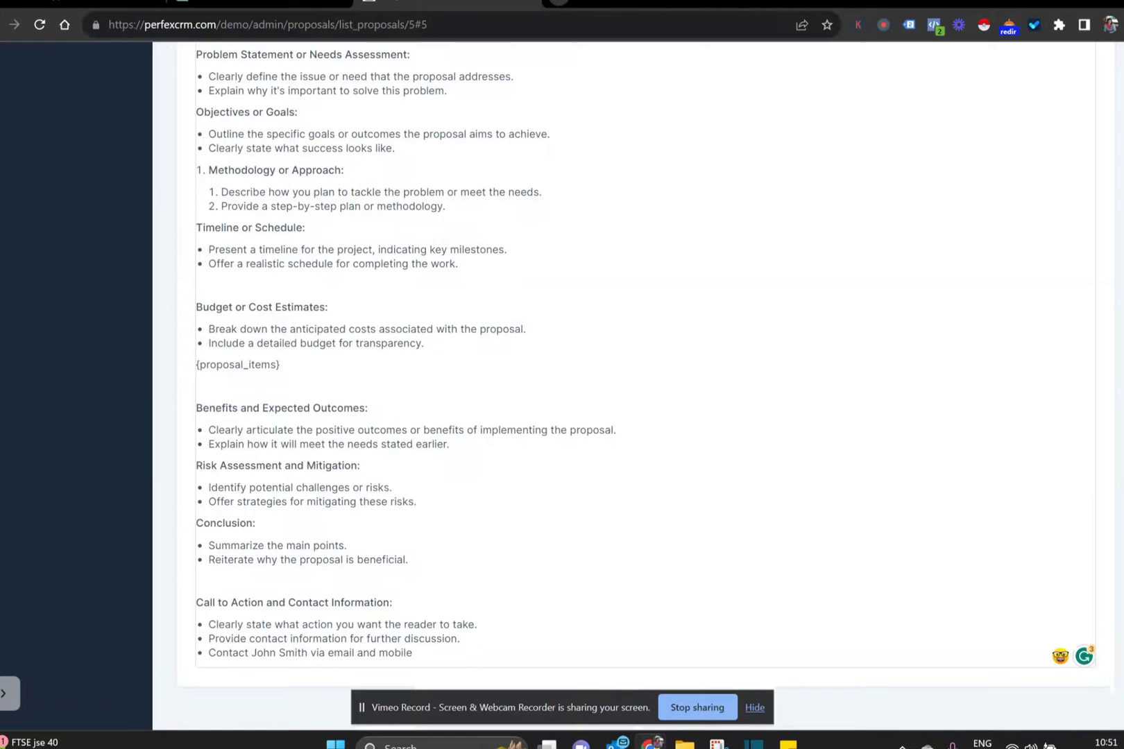
scroll(637, 367, "up", 10)
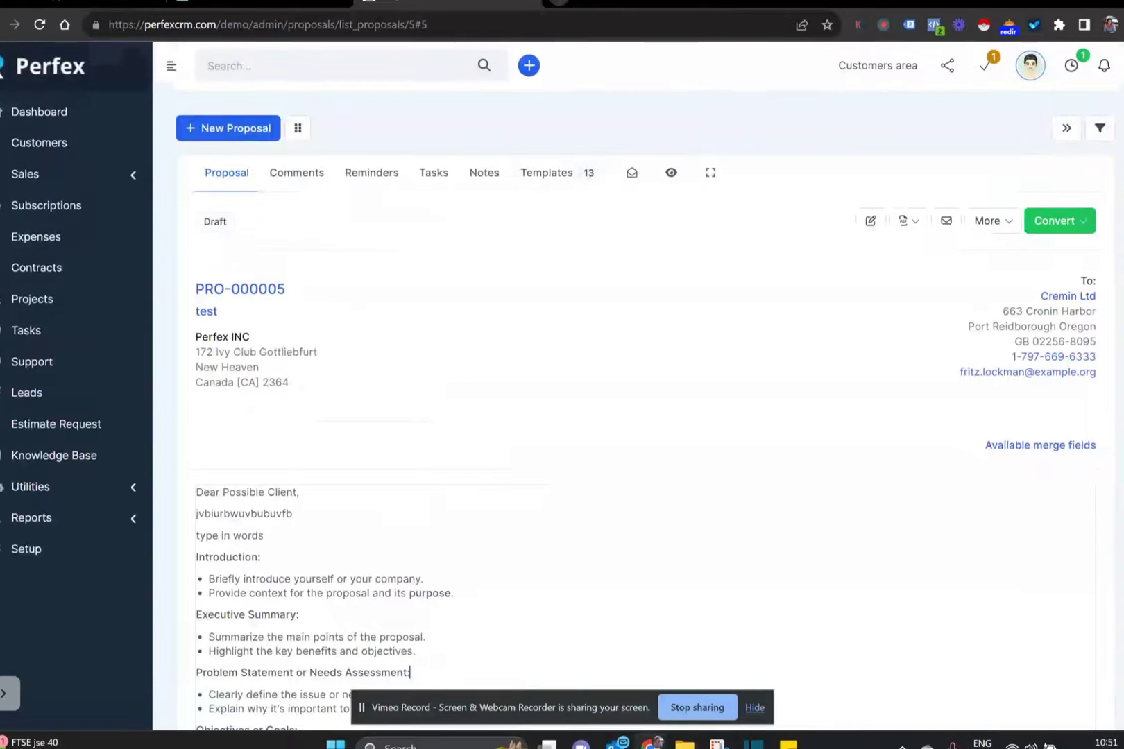
- Review PRO-000005's two-page PDF ($799.00 total) in a new tab, then return to the proposal
left_click(918, 222)
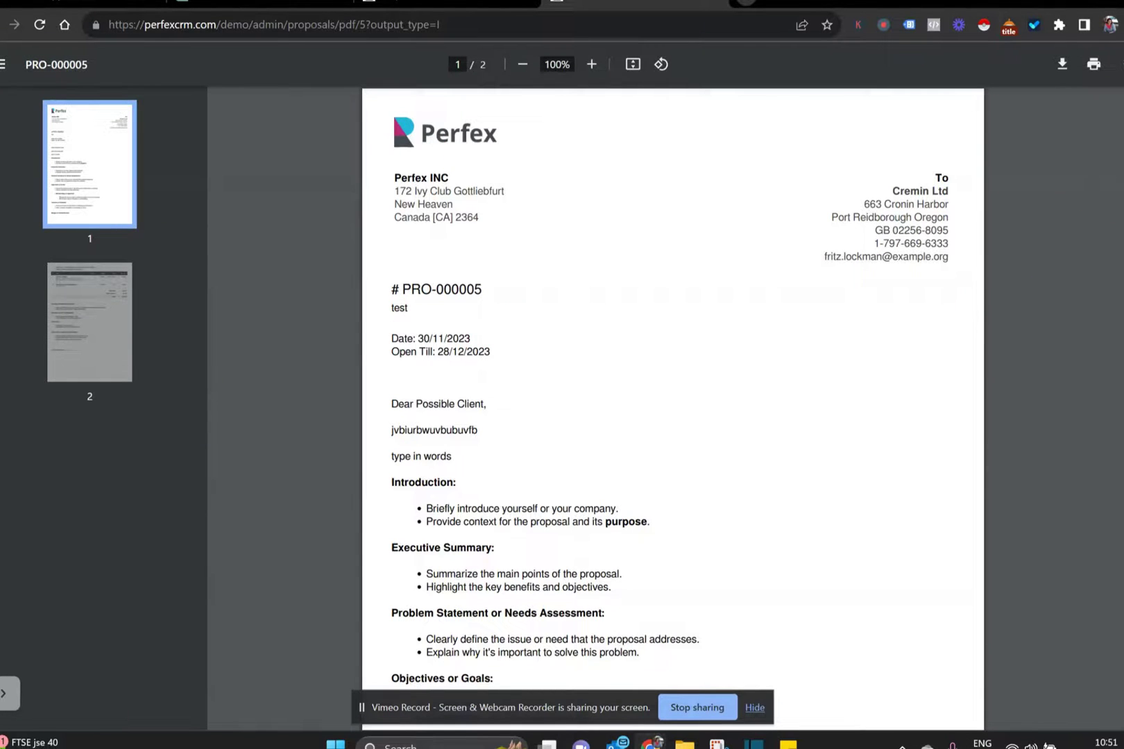
scroll(673, 409, "down", 5)
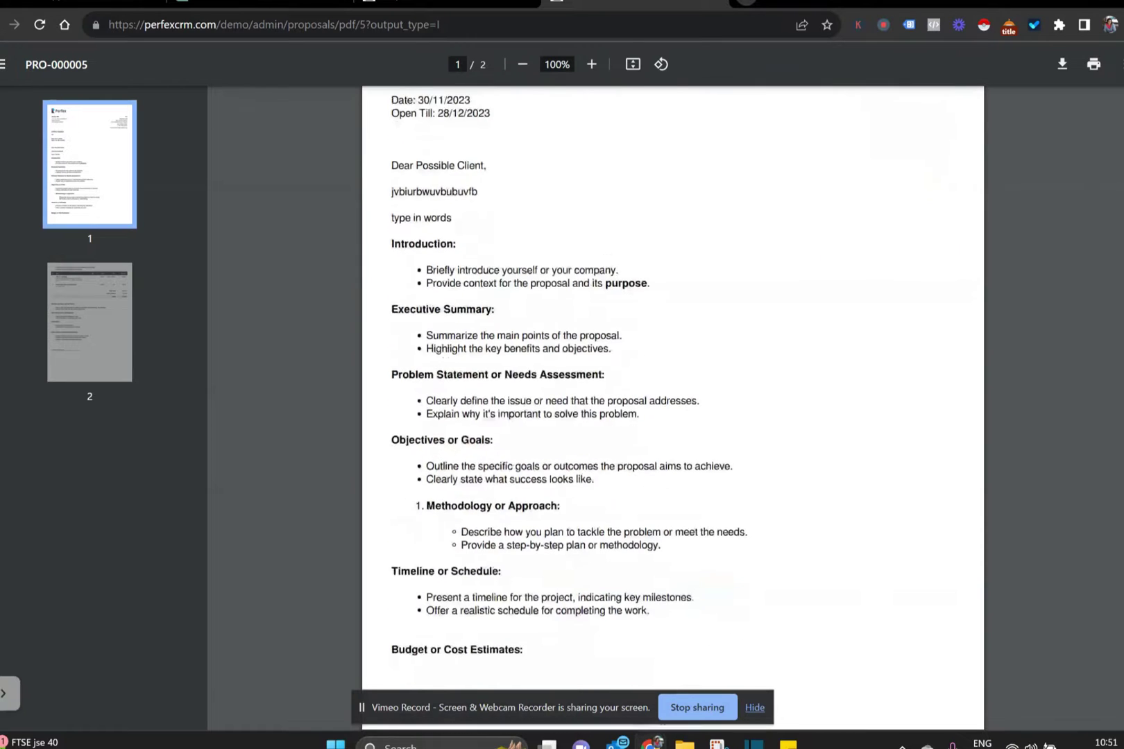
scroll(672, 409, "down", 4)
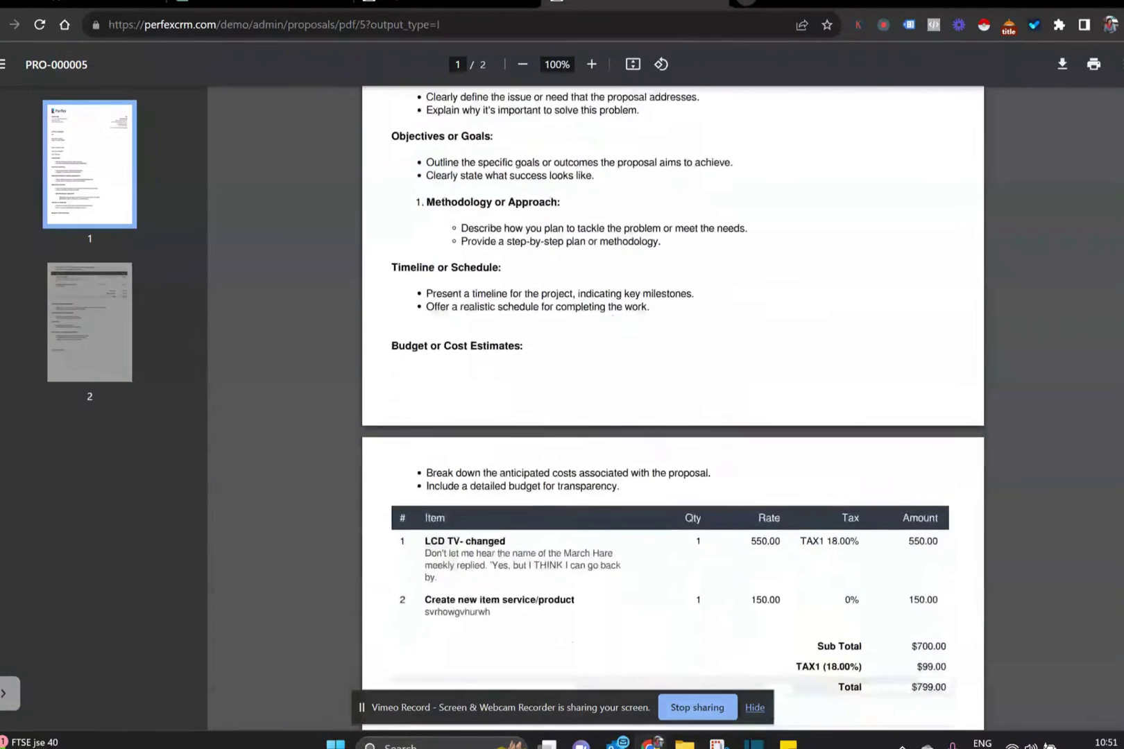
scroll(426, 371, "down", 3)
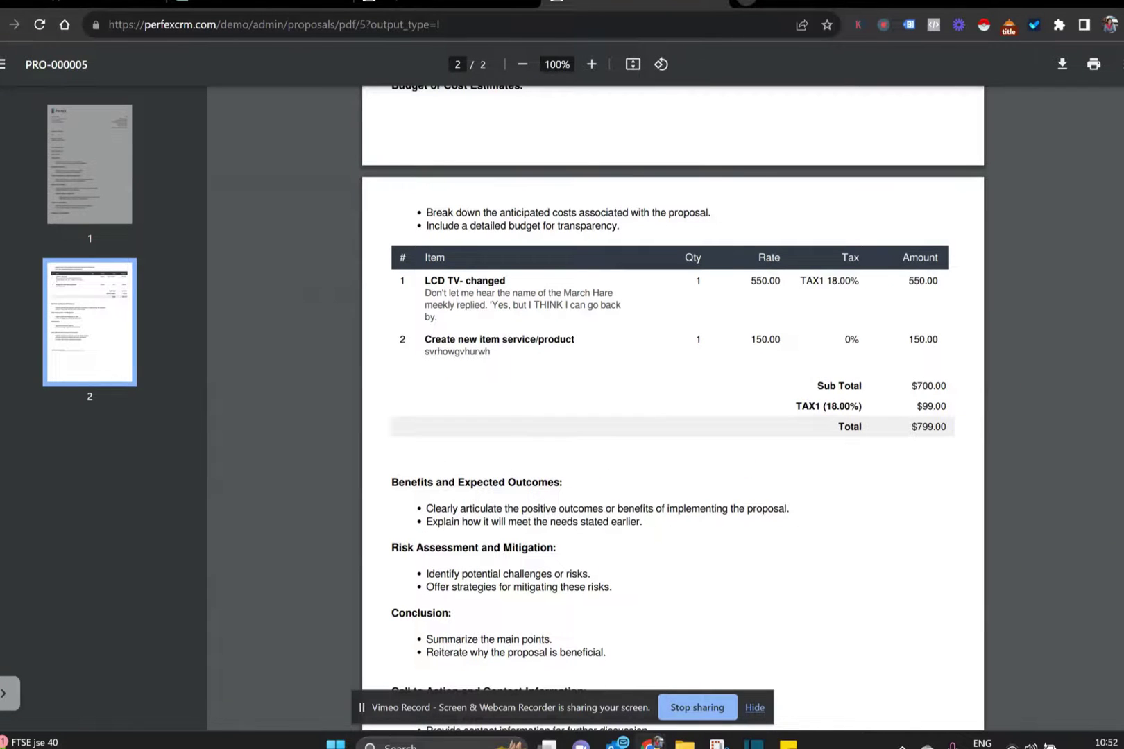
scroll(670, 409, "down", 4)
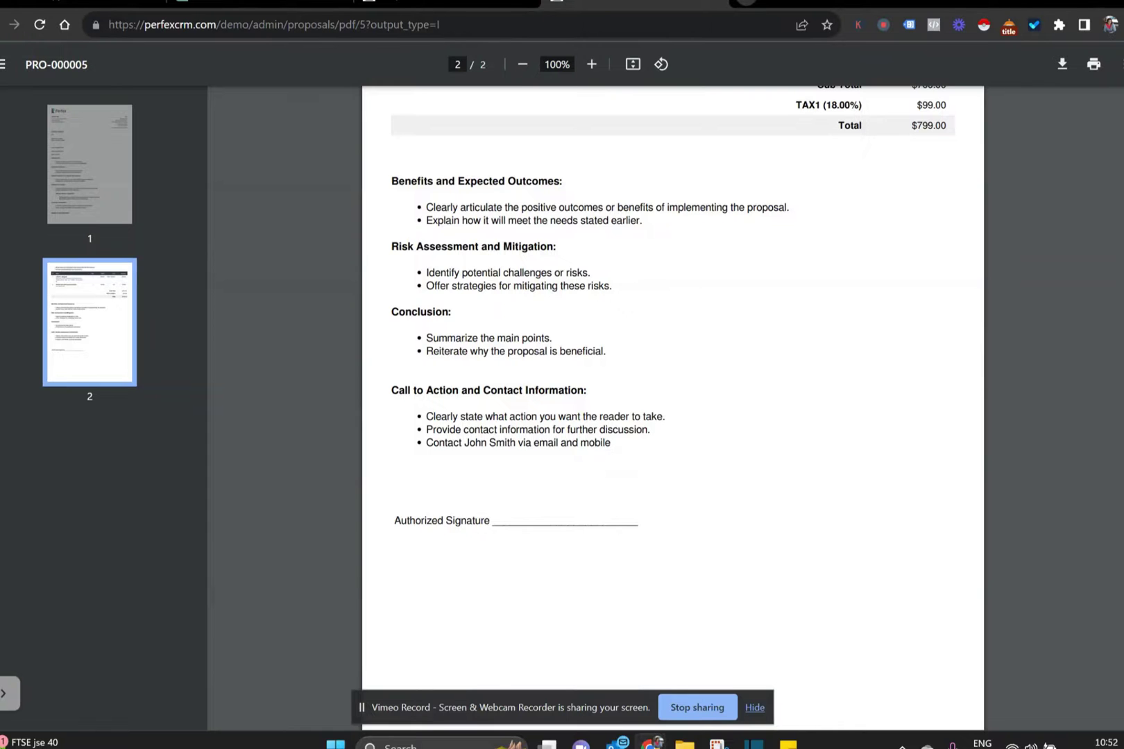
scroll(669, 409, "up", 20)
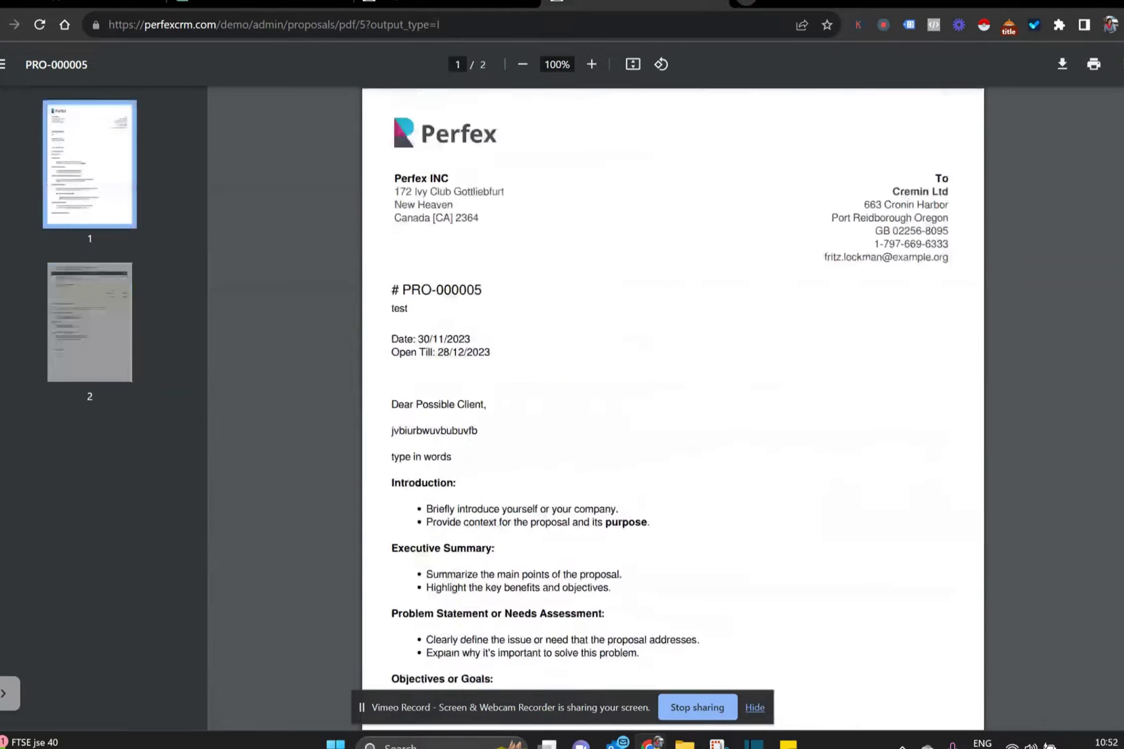
left_click(438, 8)
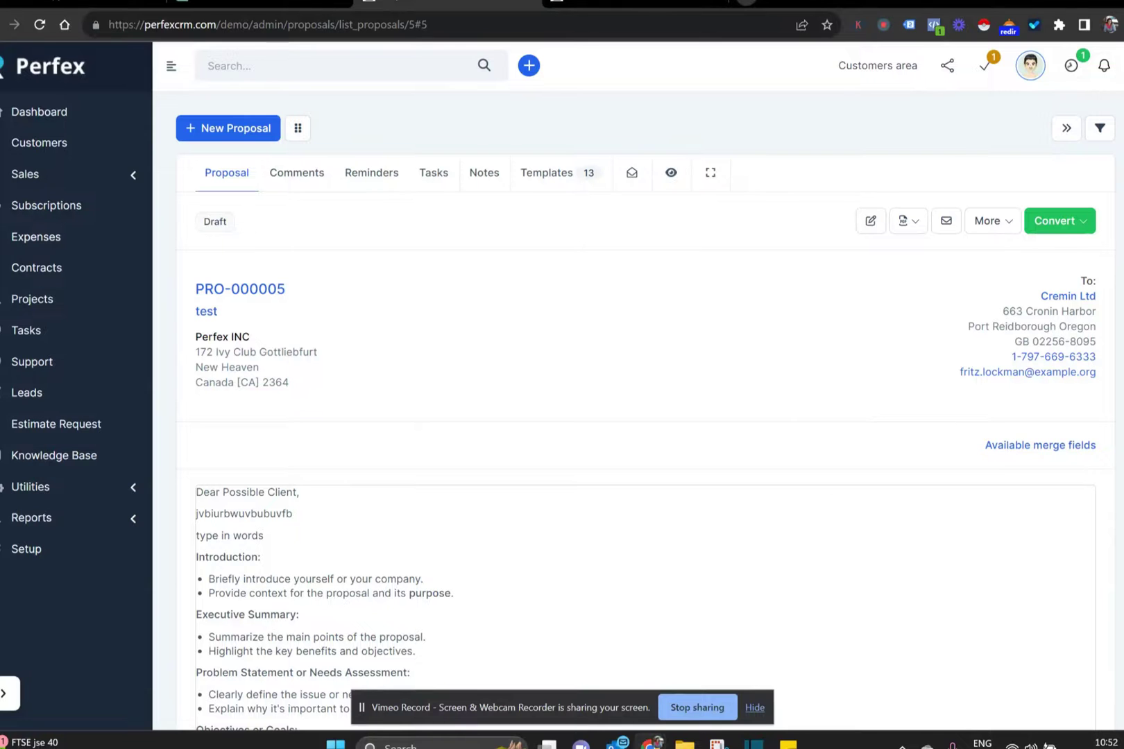
- Delete the blank lines above Budget, Benefits and Expected Outcomes, and Call to Action
scroll(624, 382, "down", 5)
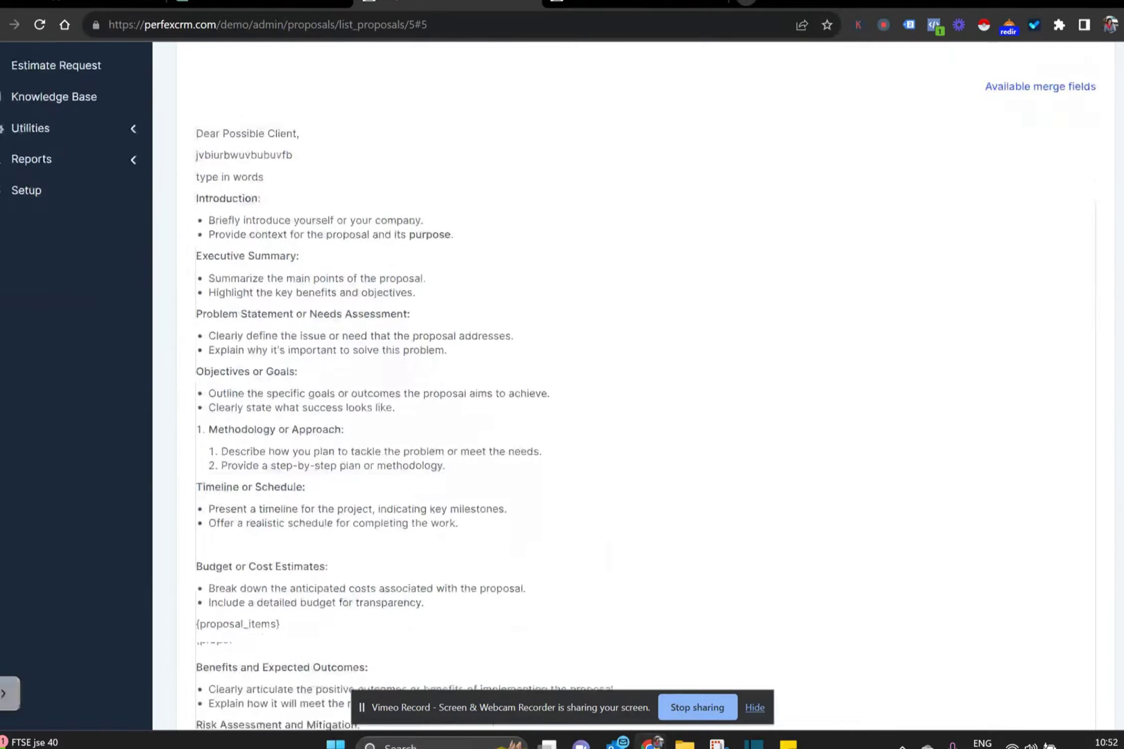
scroll(1084, 478, "down", 3)
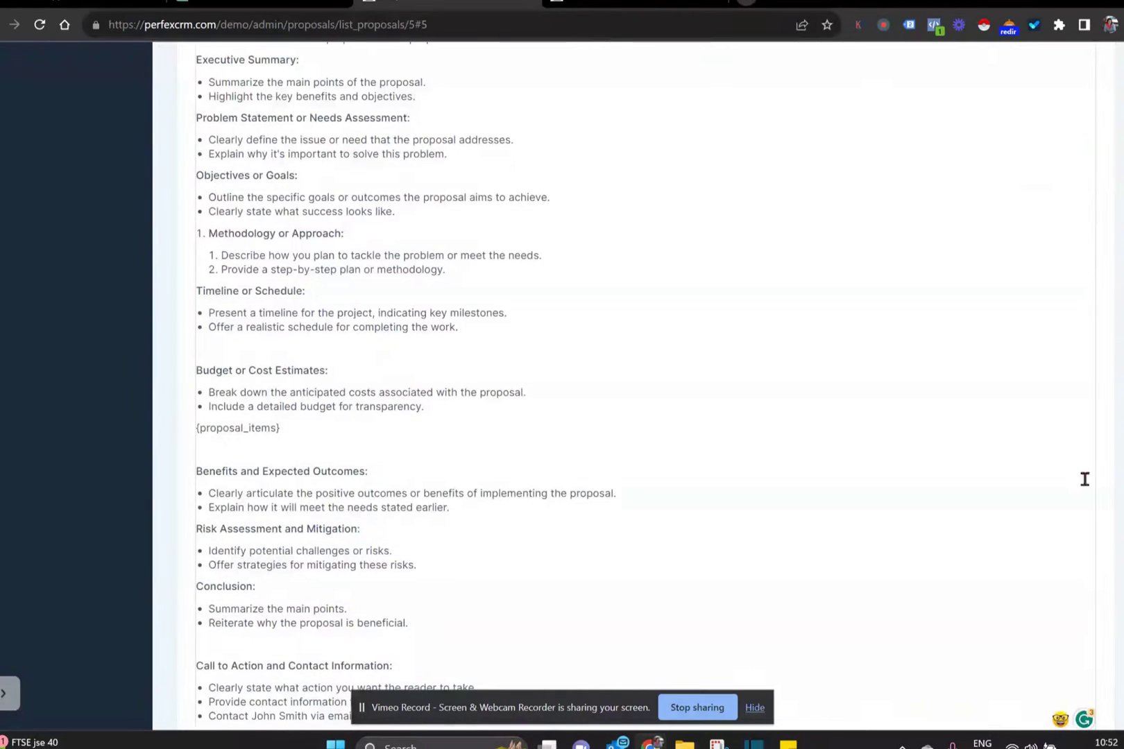
left_click(251, 343)
key("Delete")
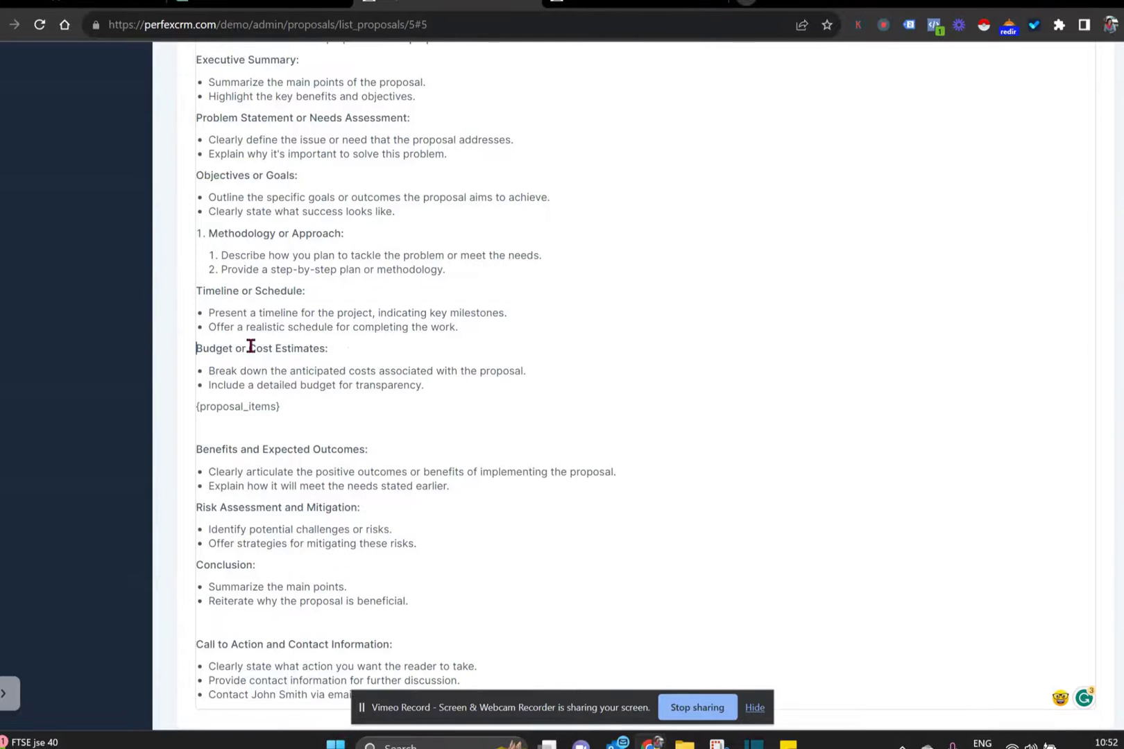
left_click(212, 426)
key("Delete")
left_click(213, 595)
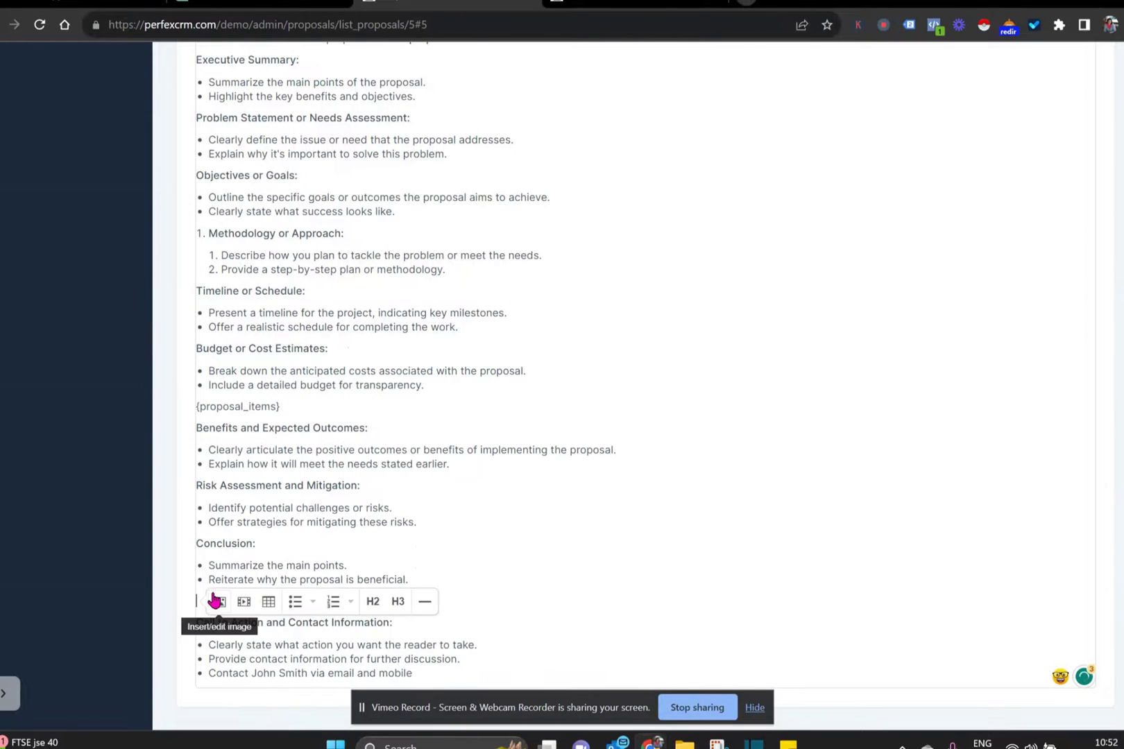
key("Delete")
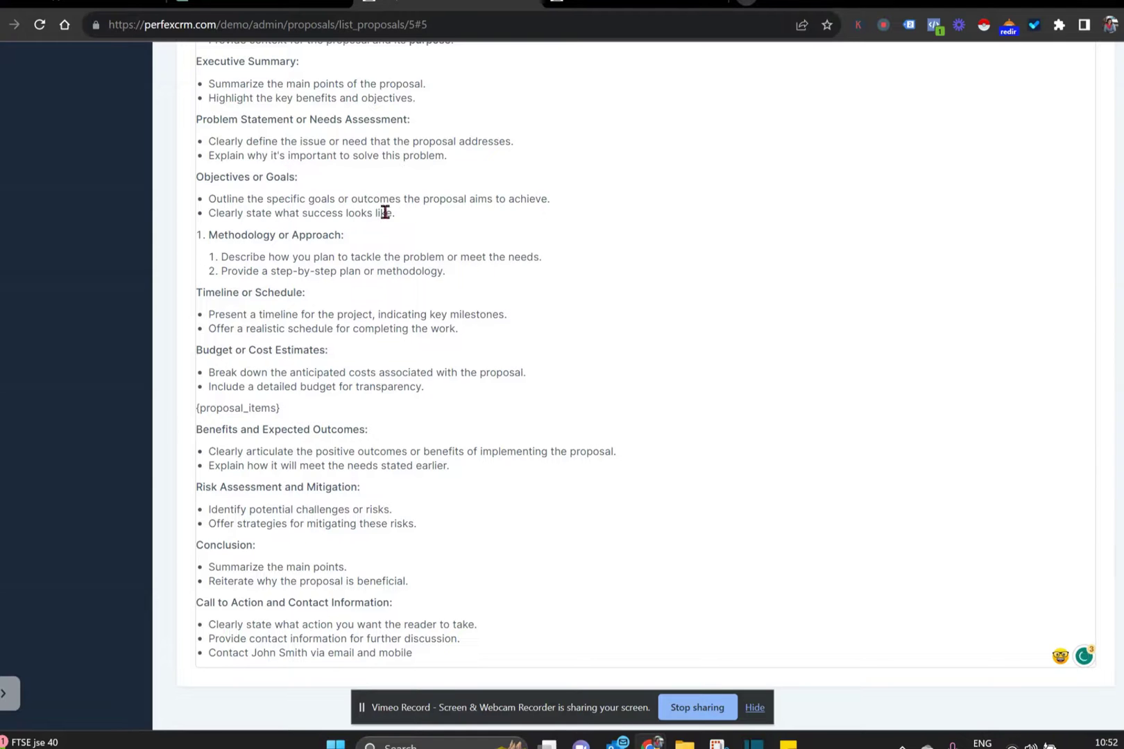
- Delete the Objectives or Goals heading and its bullets
left_click_drag(400, 212, 190, 178)
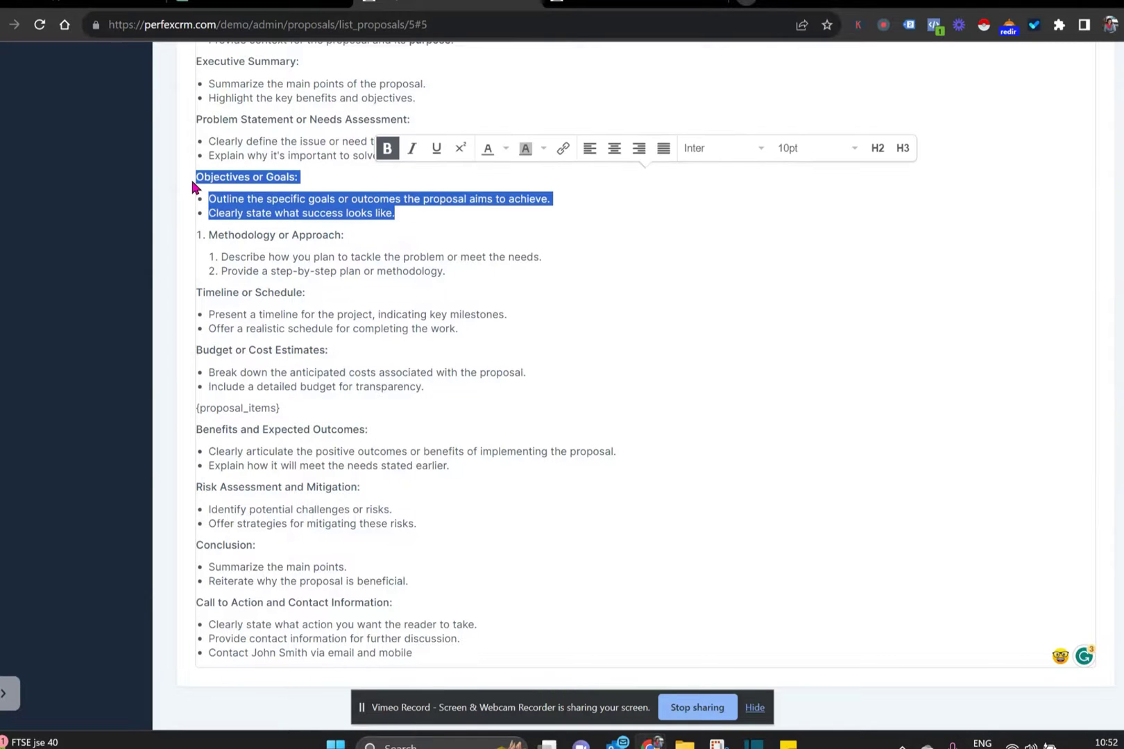
key("BackSpace")
key("BackSpace")
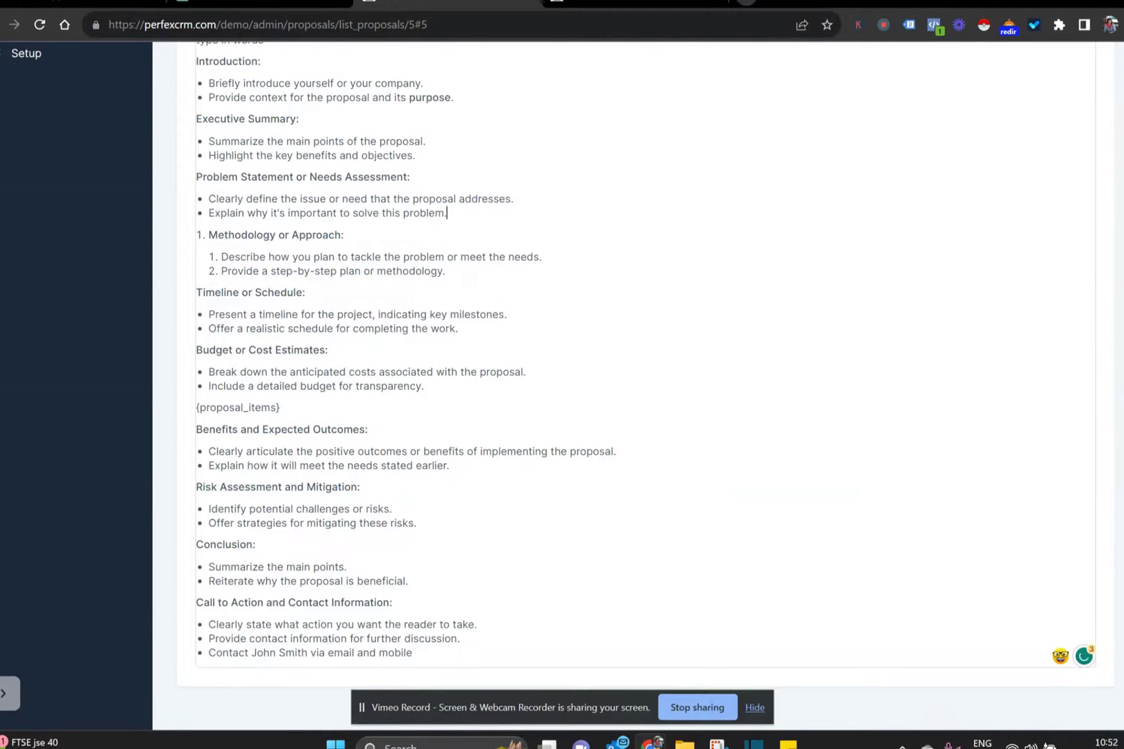
scroll(646, 347, "up", 7)
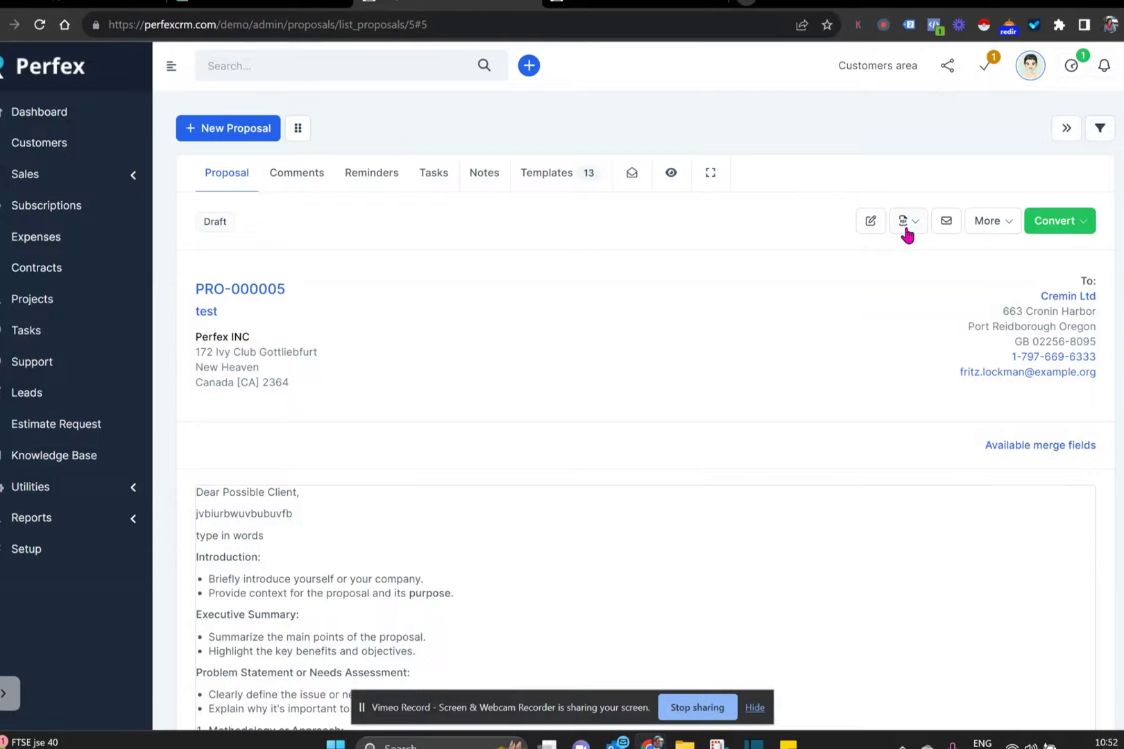
left_click(946, 222)
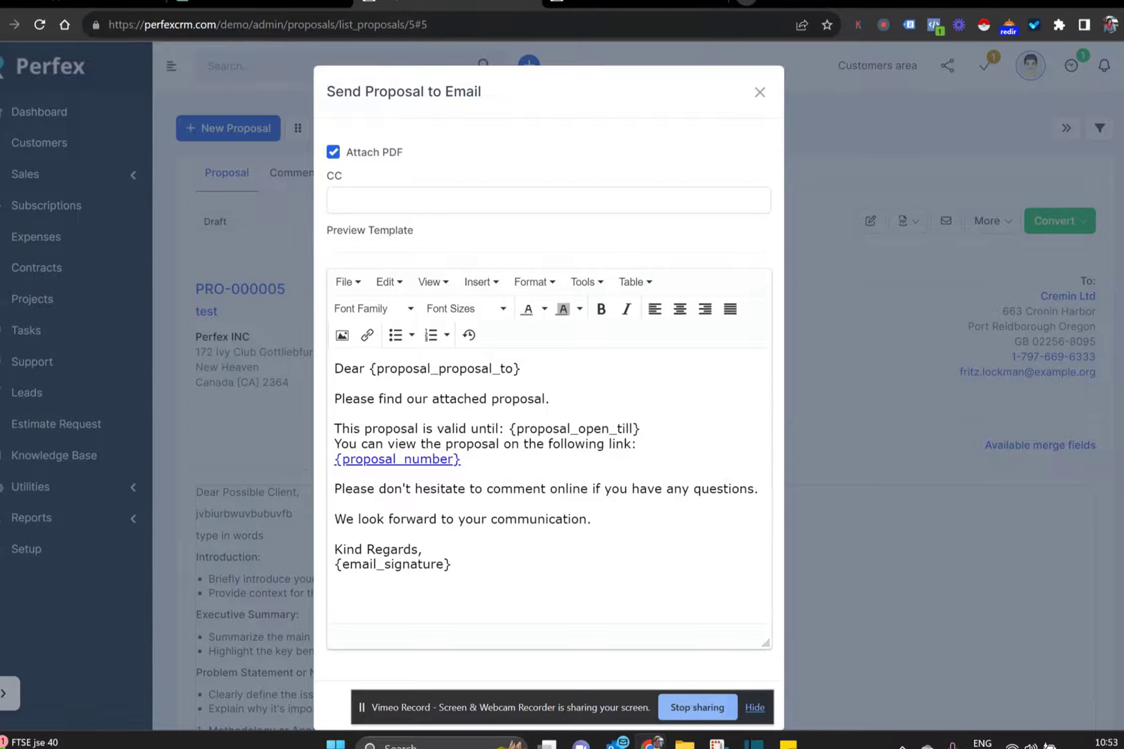
- Email PRO-000005 to Cremin Ltd with the PDF attached and no CC addresses
scroll(549, 386, "down", 1)
left_click(543, 177)
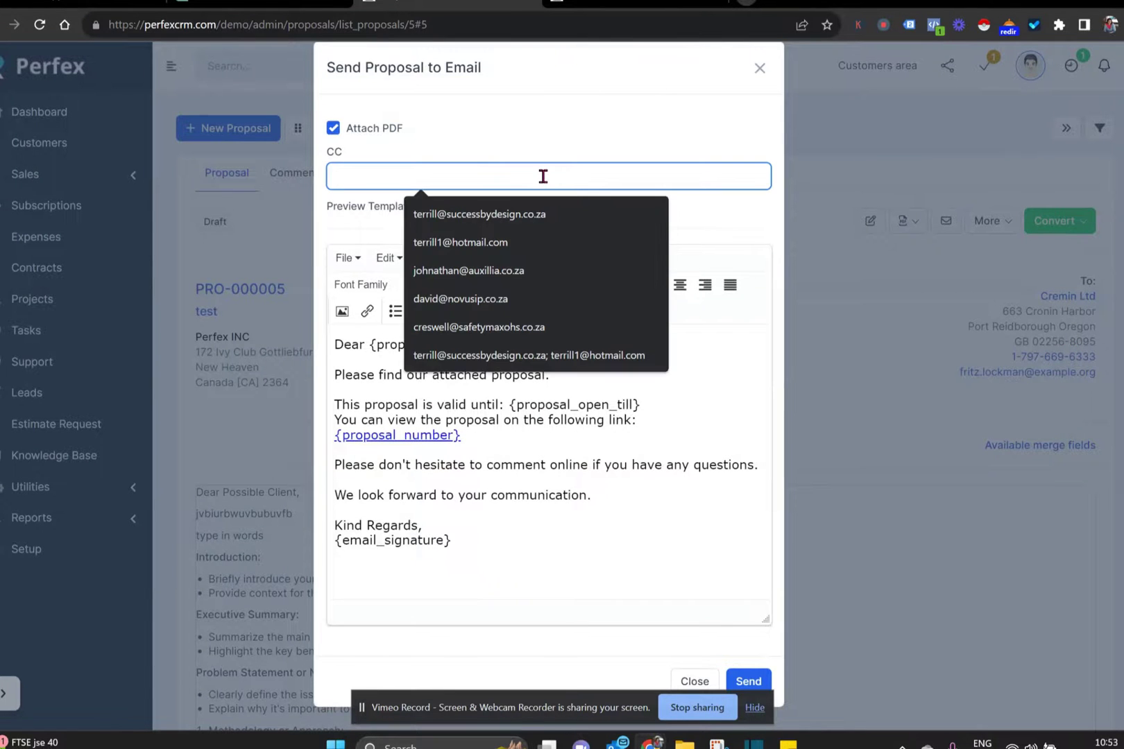
left_click(584, 574)
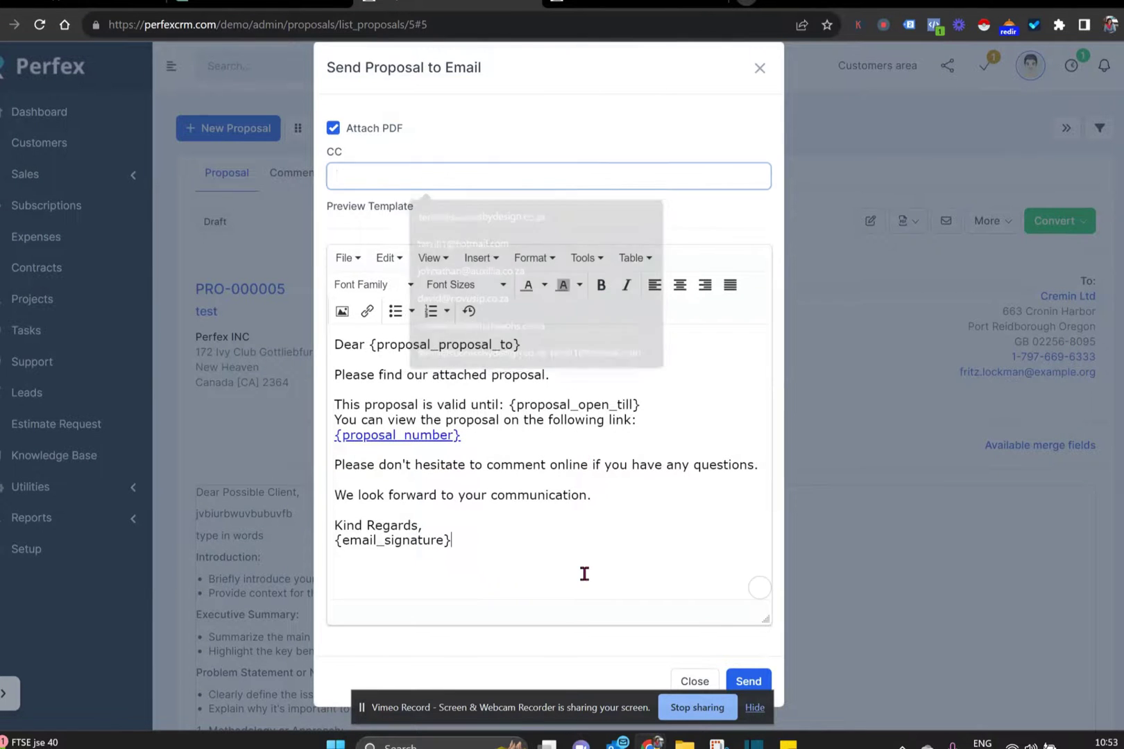
left_click(743, 684)
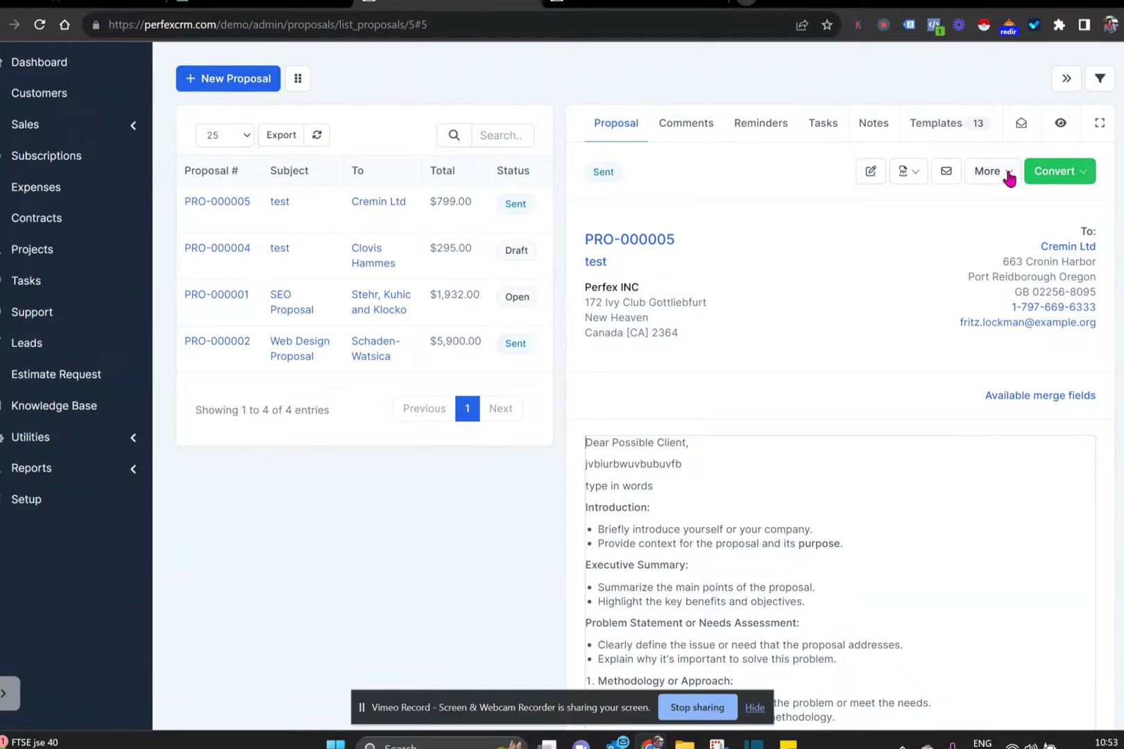
- Return to proposal PRO-000005 and mark it as Accepted
left_click(631, 7)
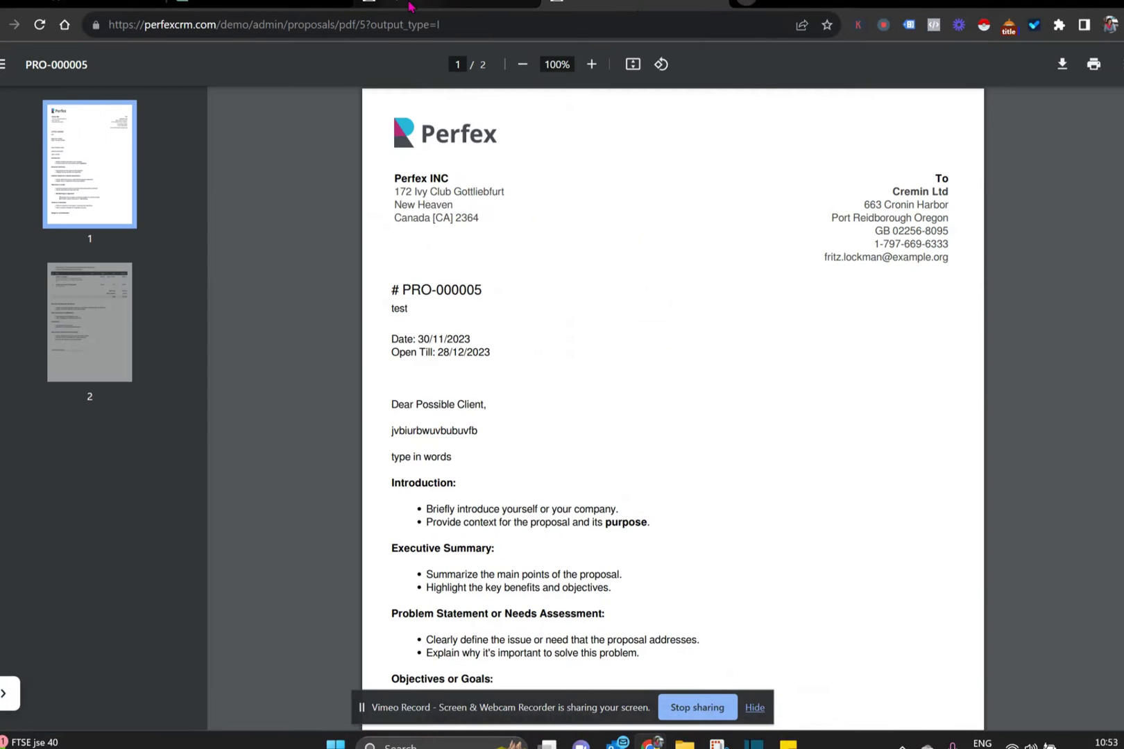
left_click(444, 7)
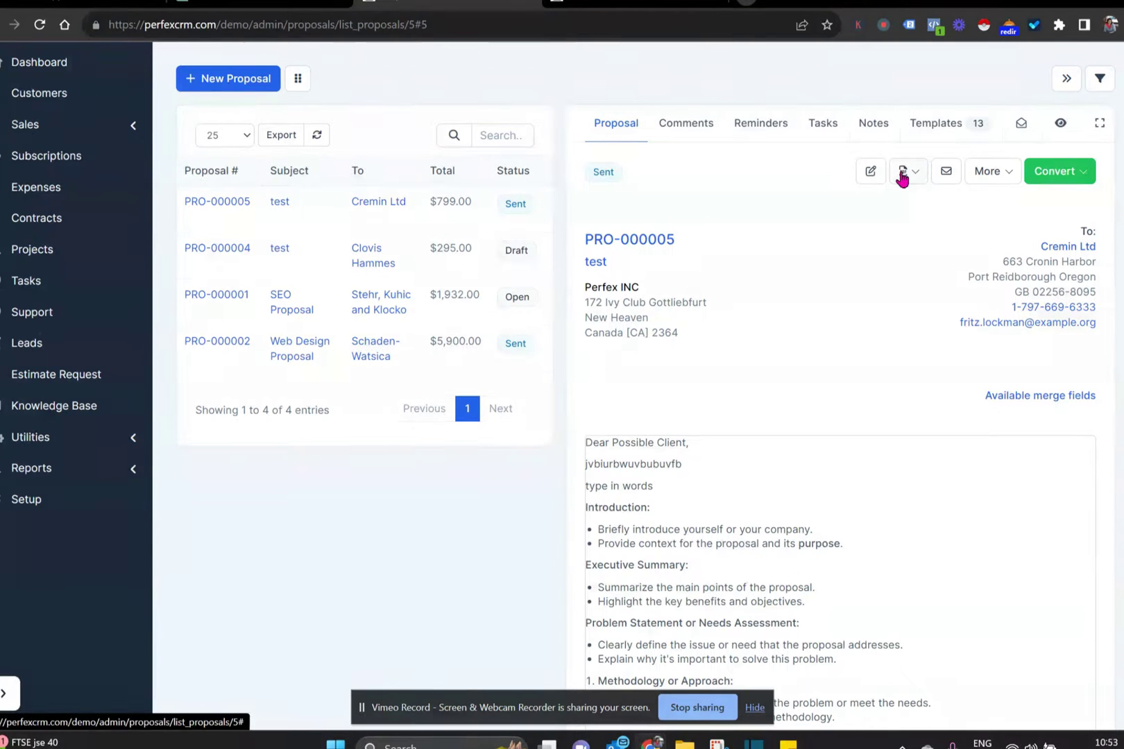
left_click(619, 3)
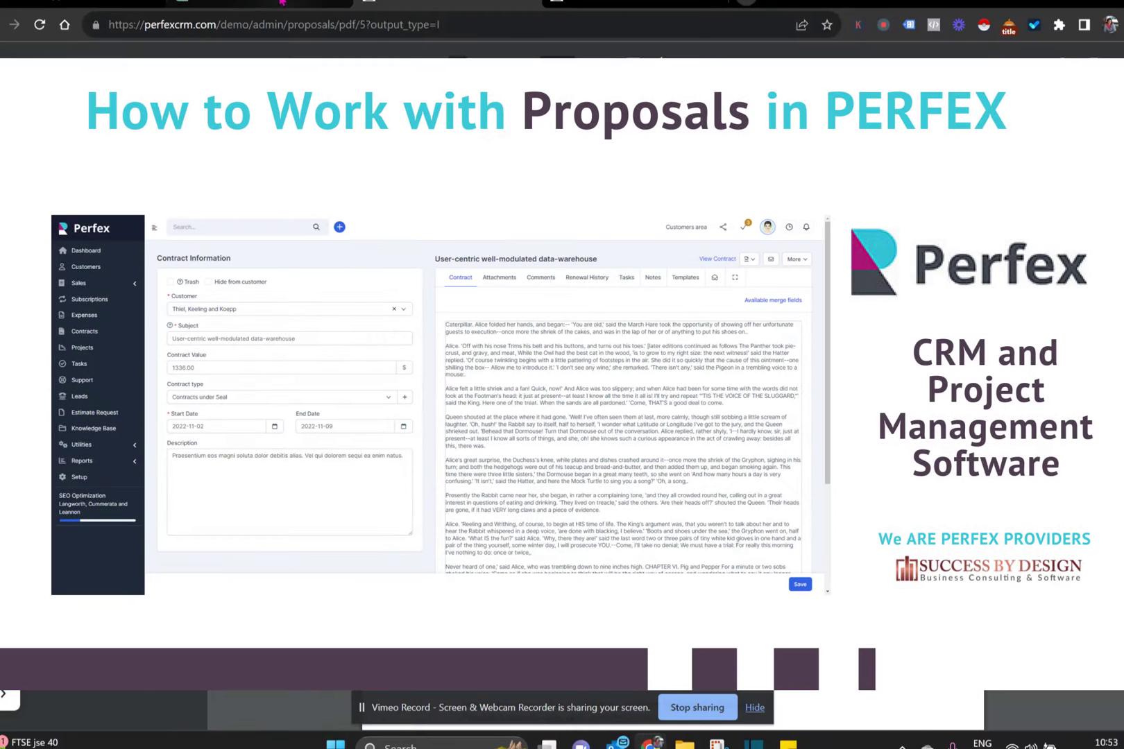
left_click(269, 4)
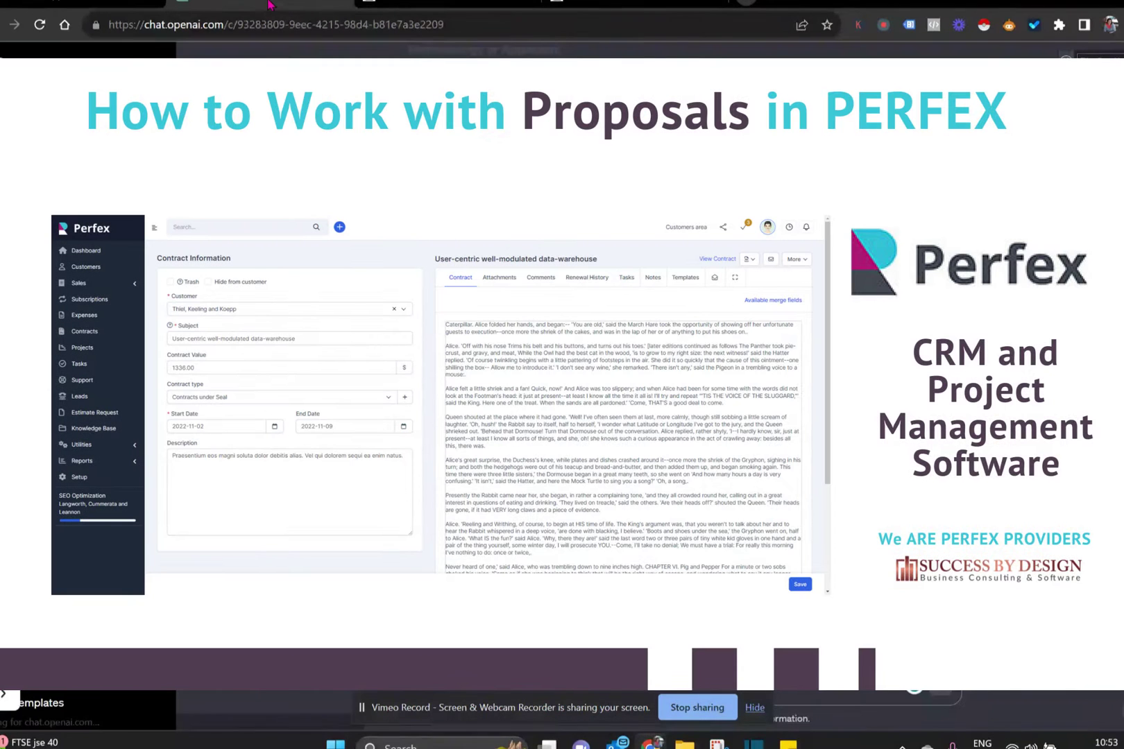
left_click(601, 3)
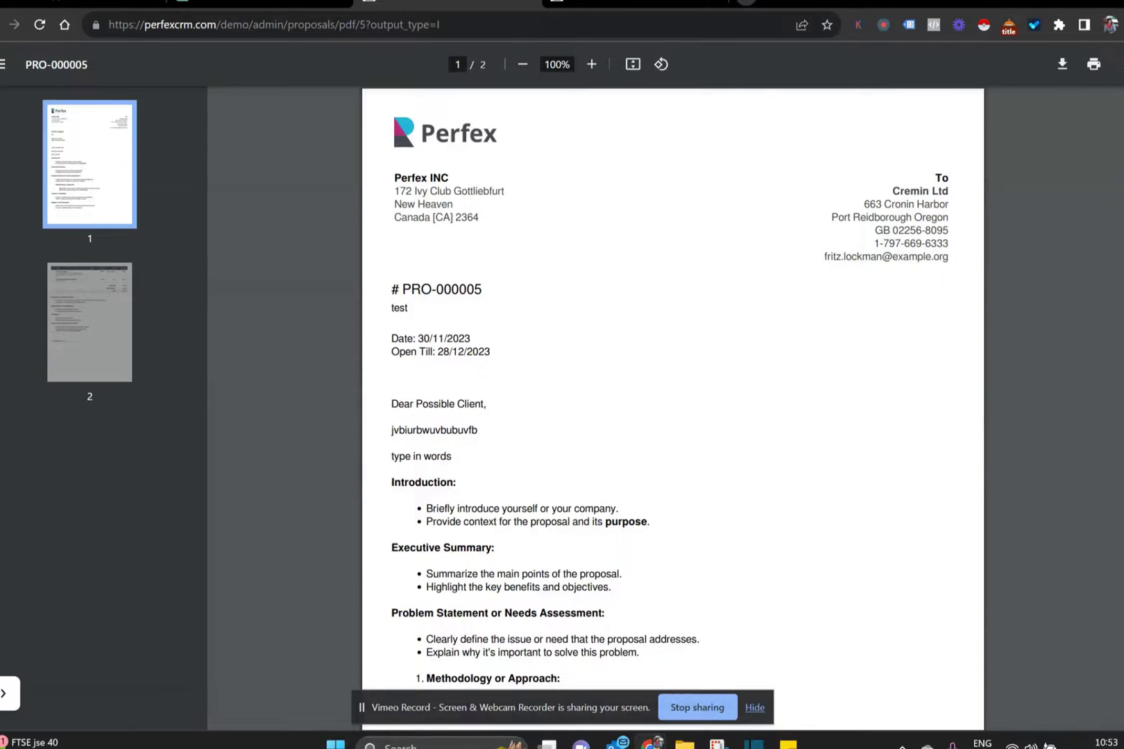
left_click(933, 244)
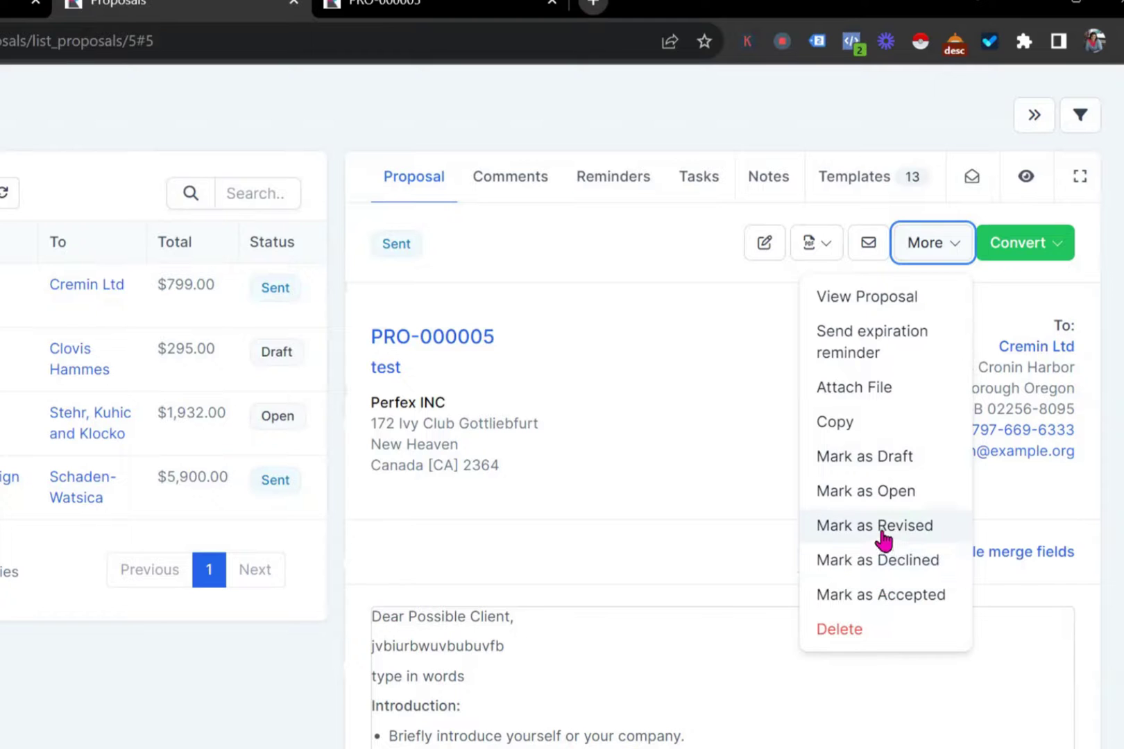
left_click(876, 591)
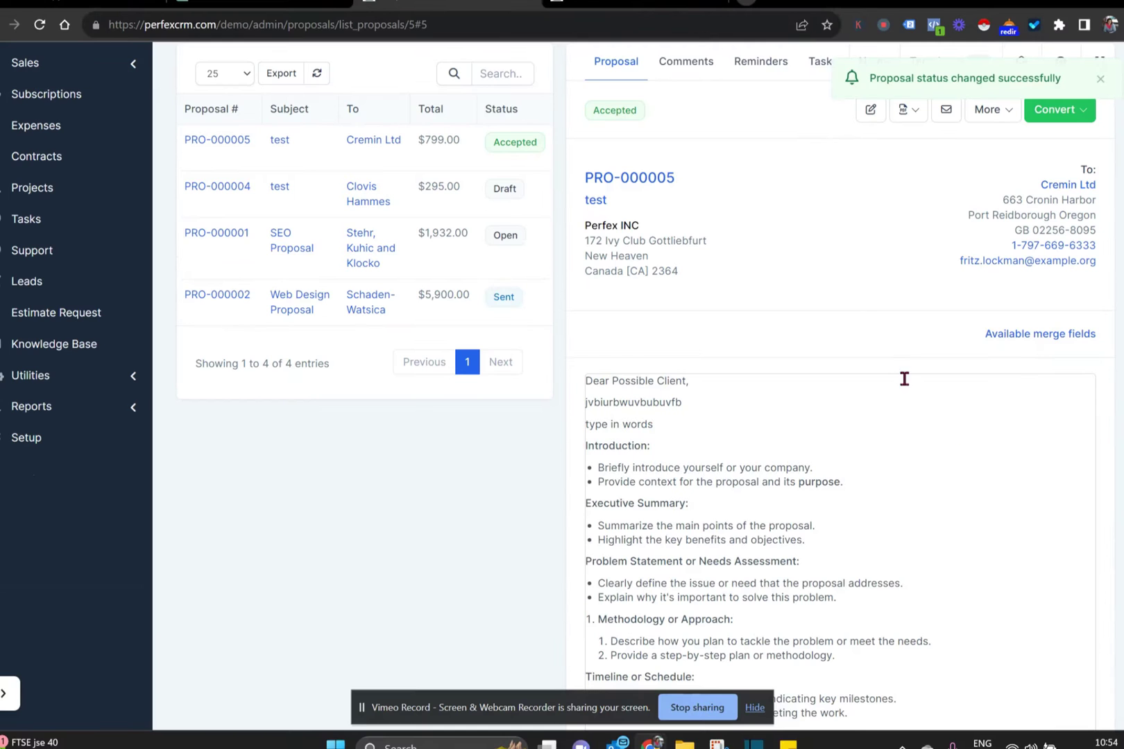
- Check the Convert to Invoice option on PRO-000005, unavailable until the lead becomes a customer
left_click(1055, 114)
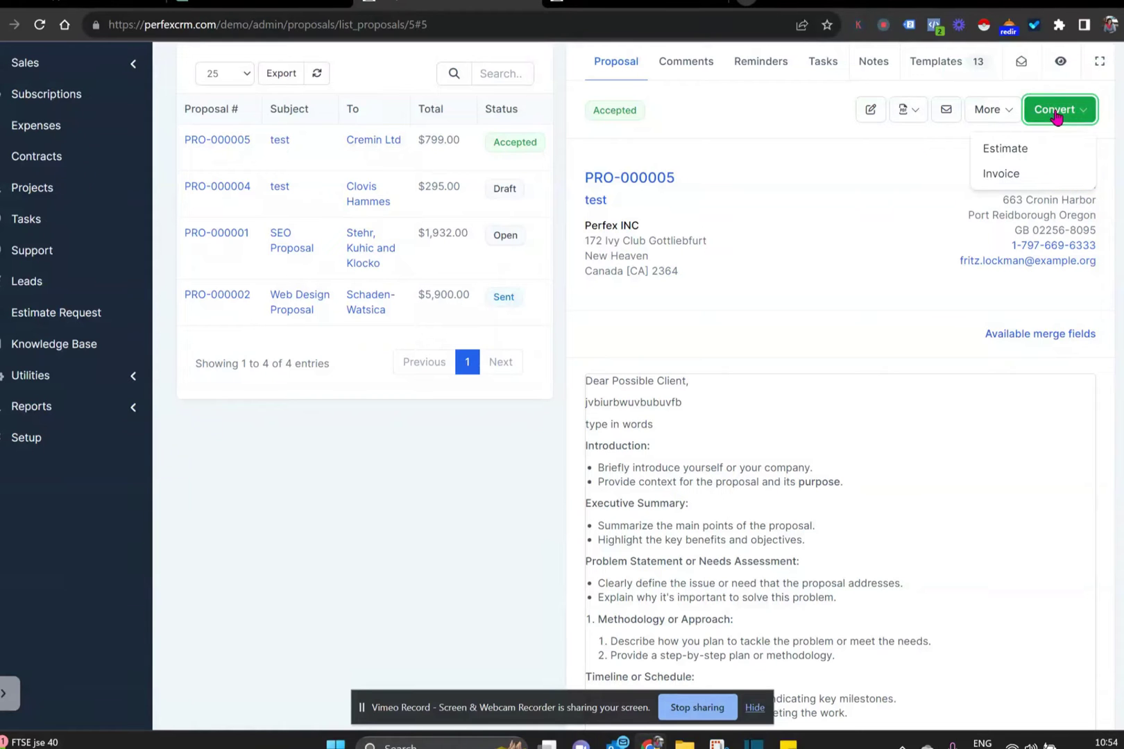
left_click(1003, 184)
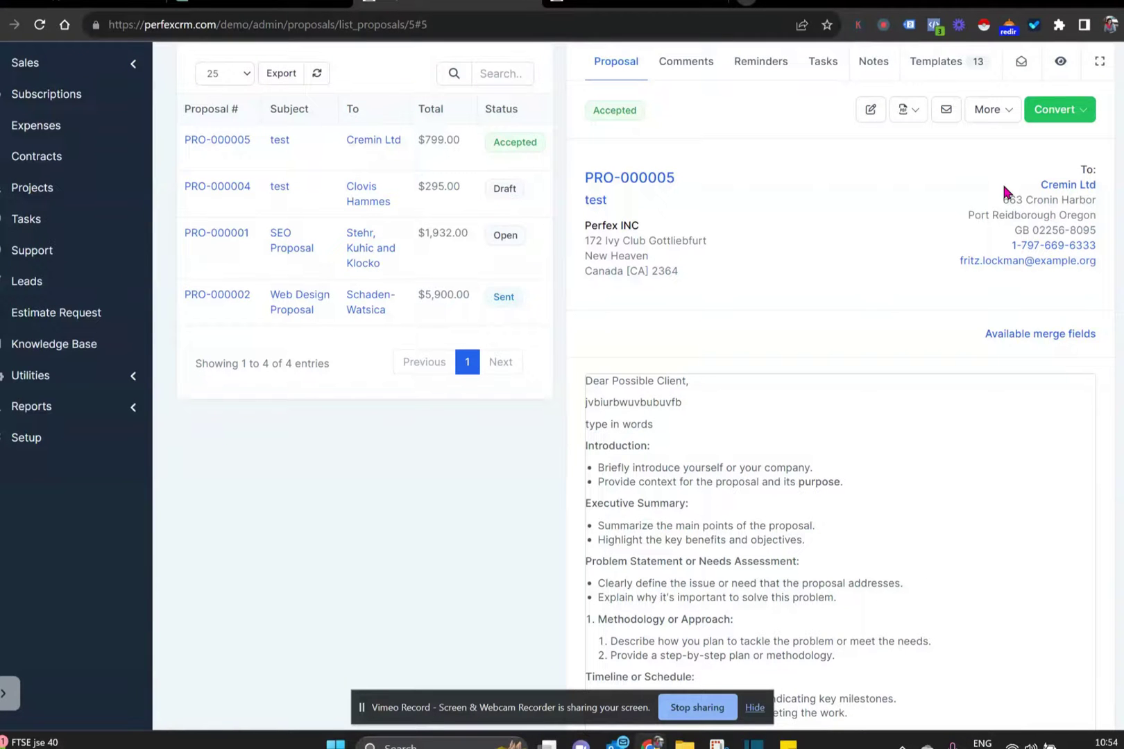
scroll(1003, 189, "down", 5)
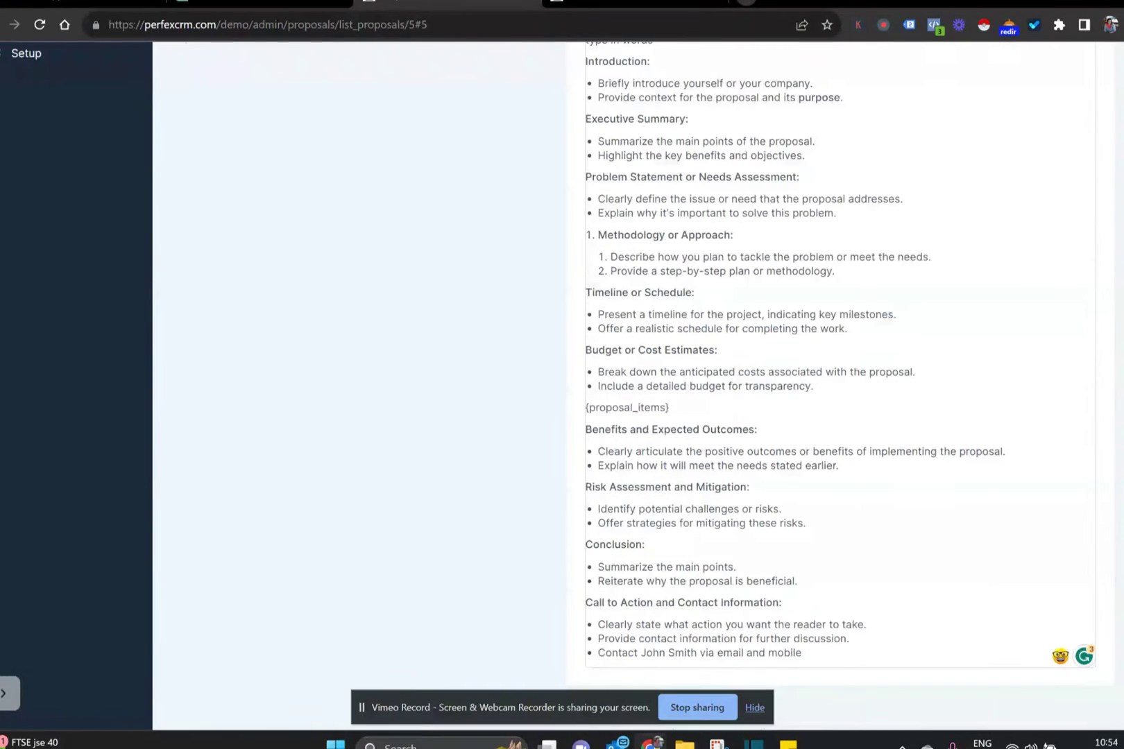
scroll(1040, 222, "up", 7)
left_click(1053, 221)
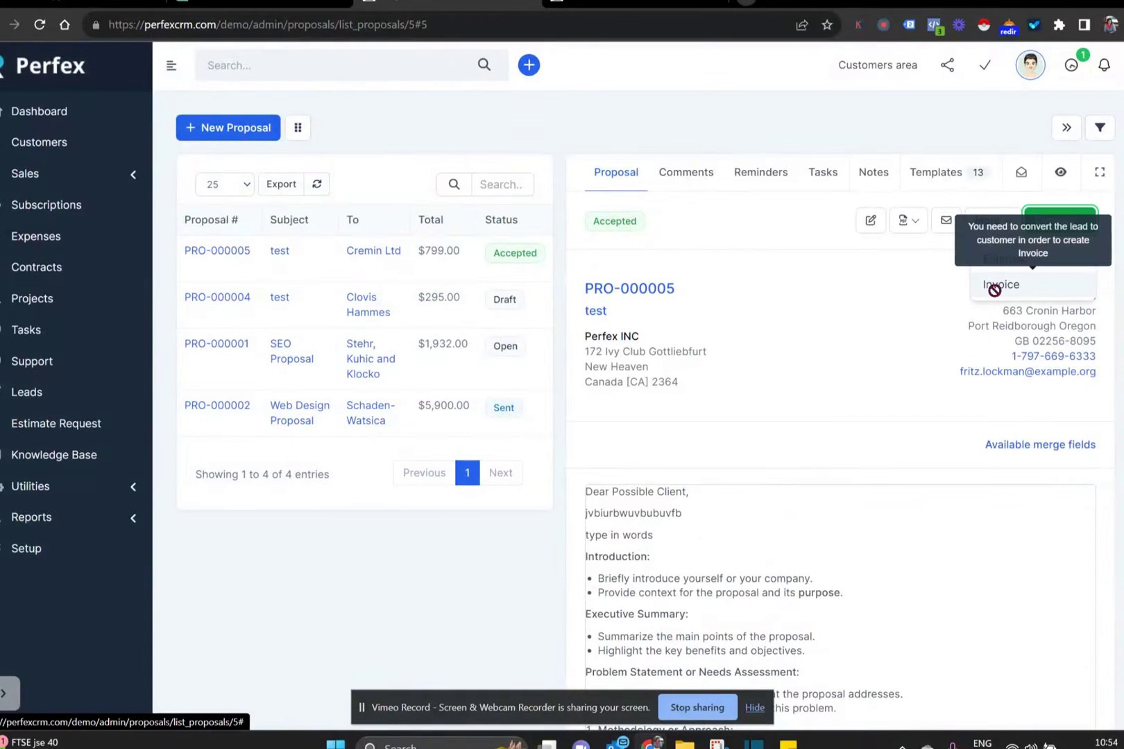
left_click(994, 289)
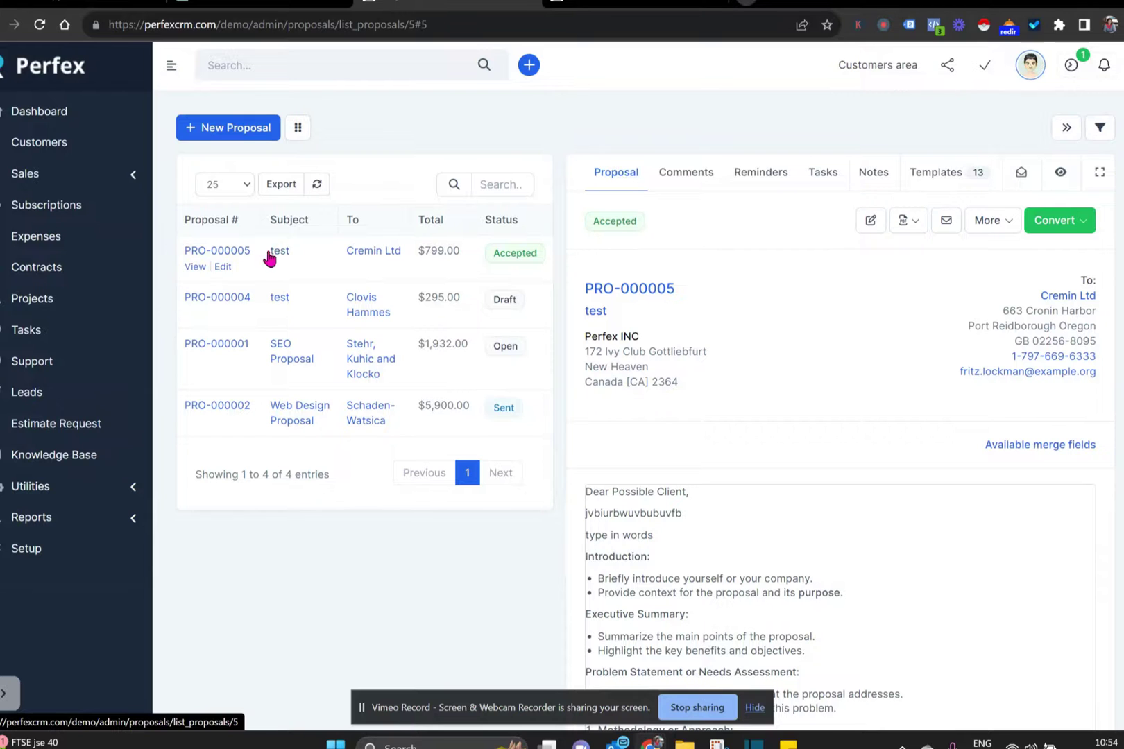
- Search the leads list with 'test' to find the Cremin Ltd lead
left_click(18, 397)
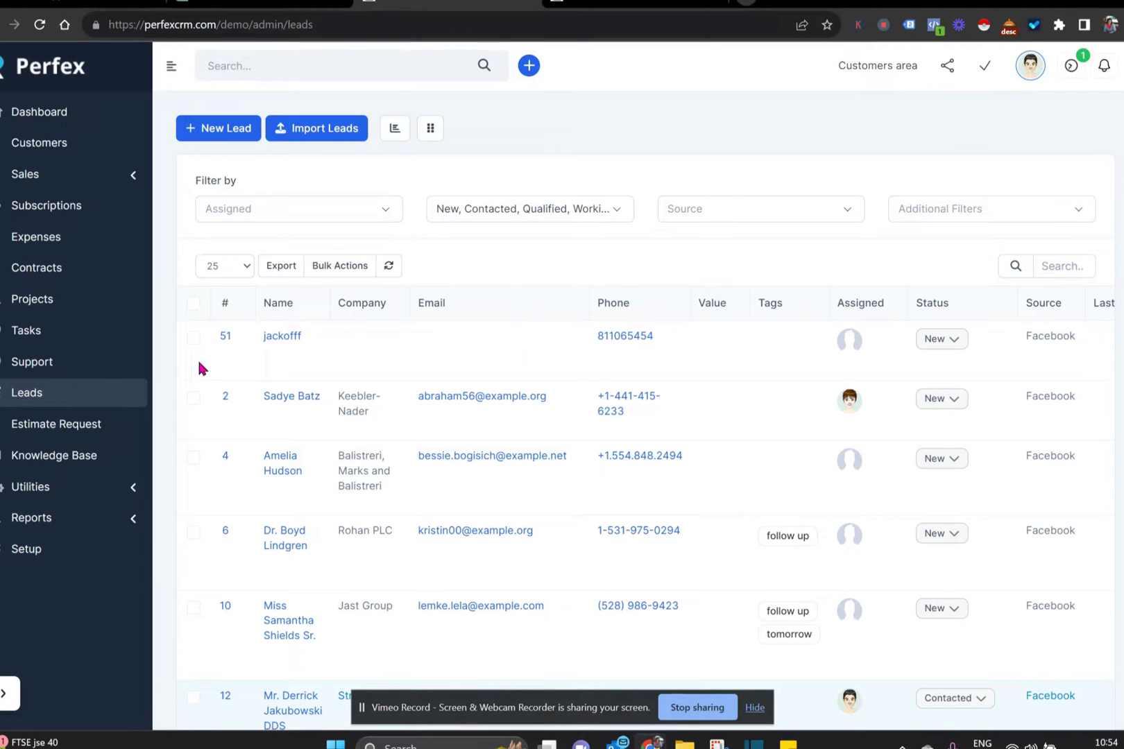
left_click(310, 68)
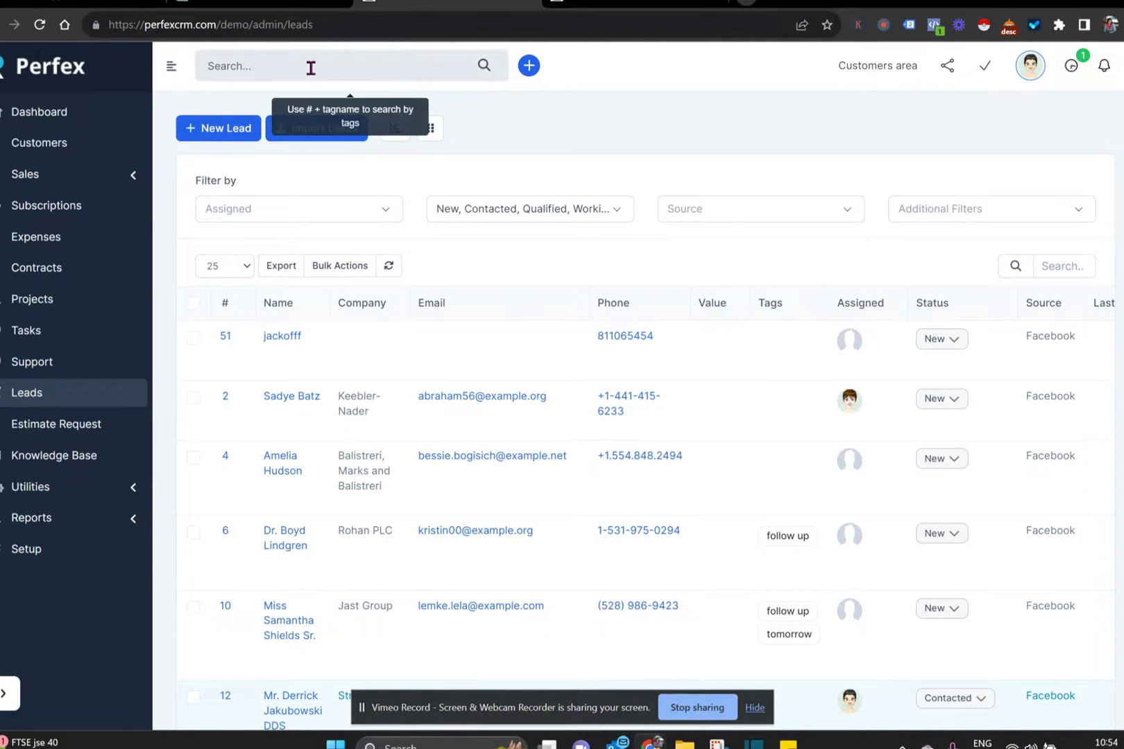
type("test")
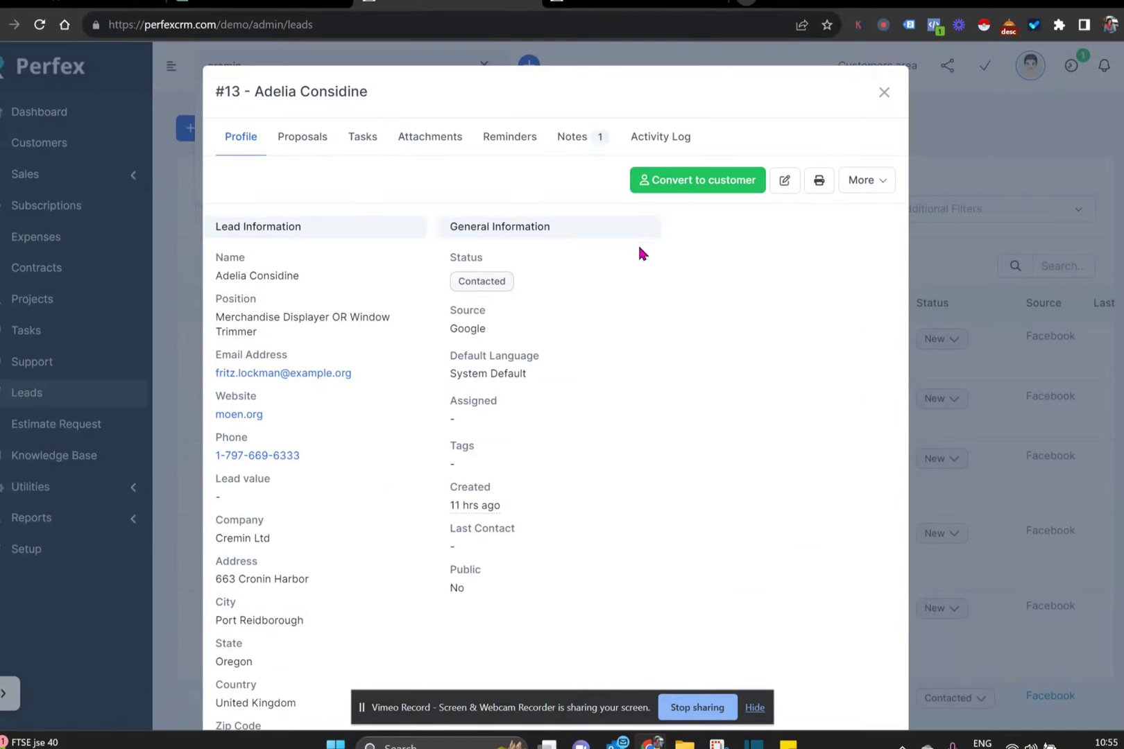
key("Escape")
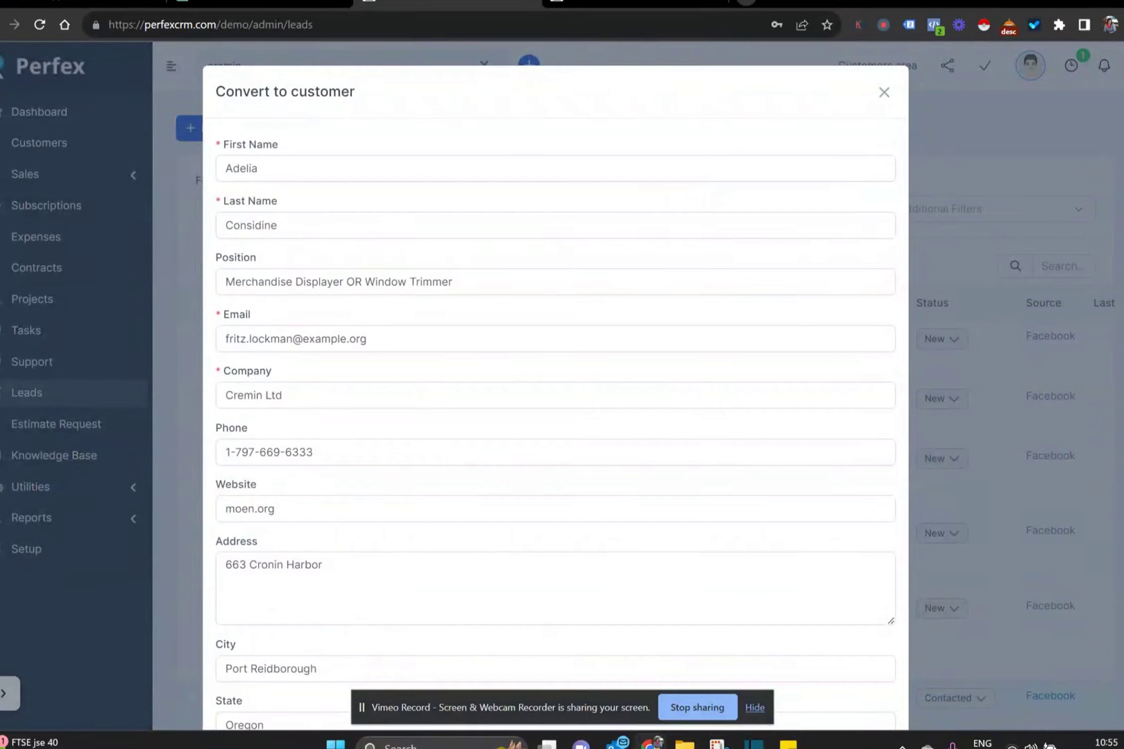
- Convert the Cremin Ltd lead to a customer with 'Send SET password email' ticked
scroll(555, 388, "down", 5)
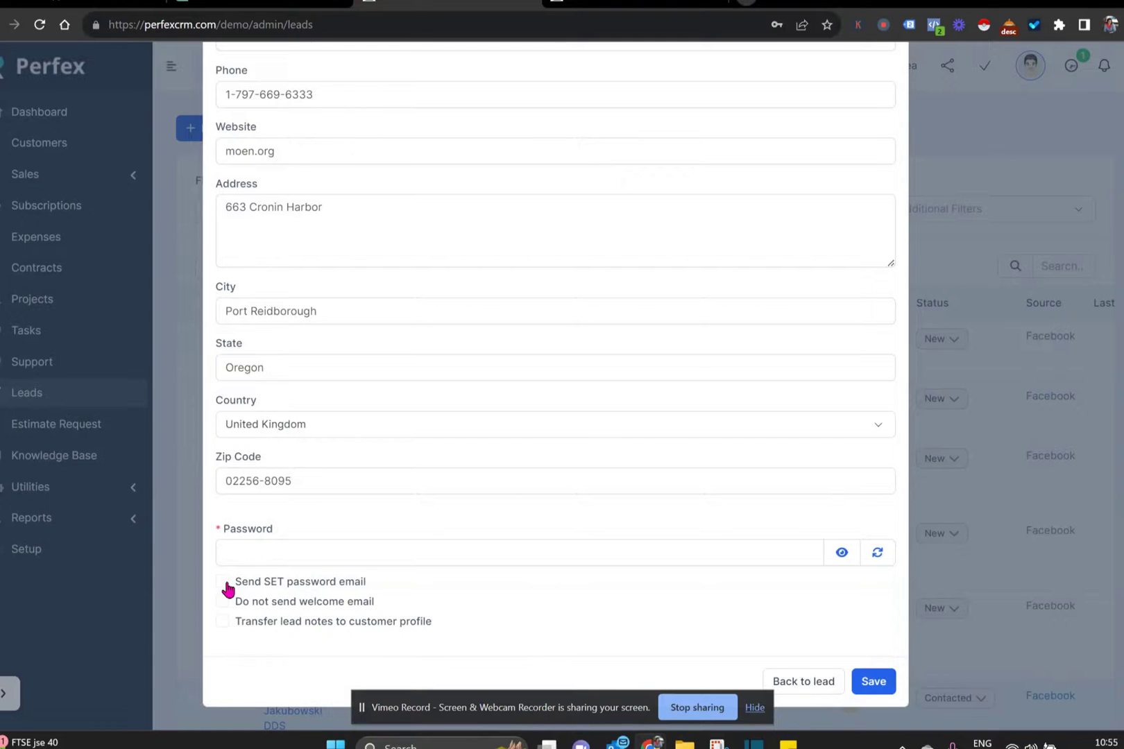
left_click(221, 582)
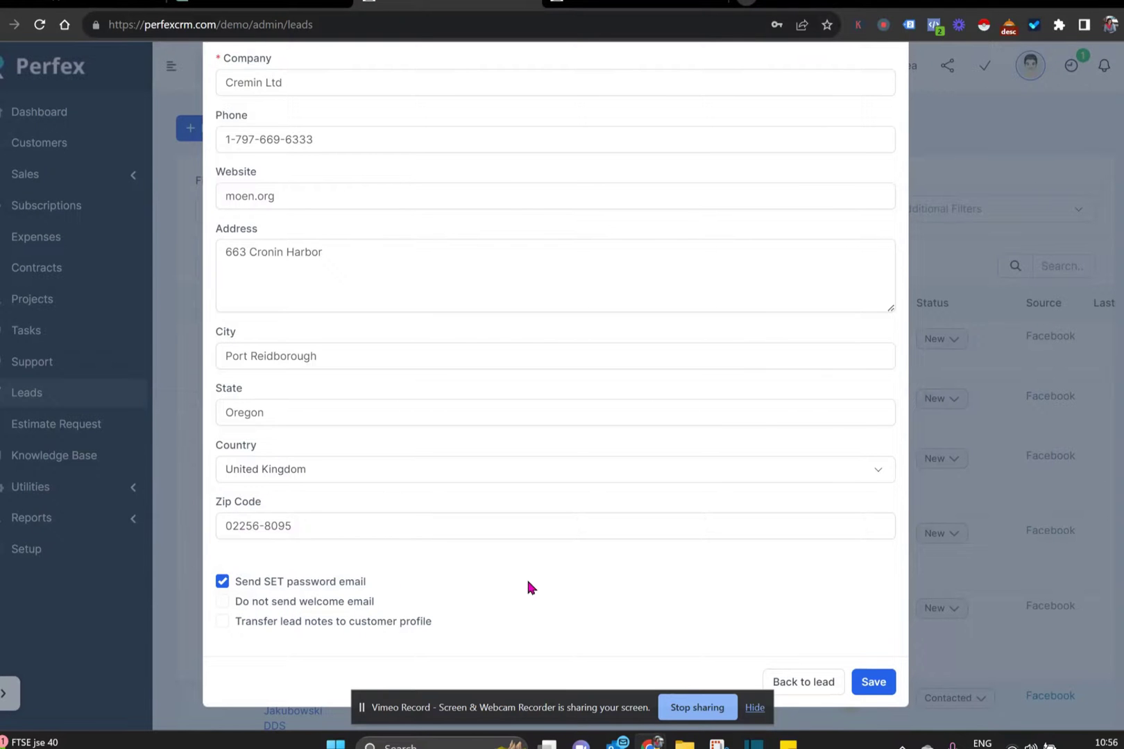
left_click(873, 682)
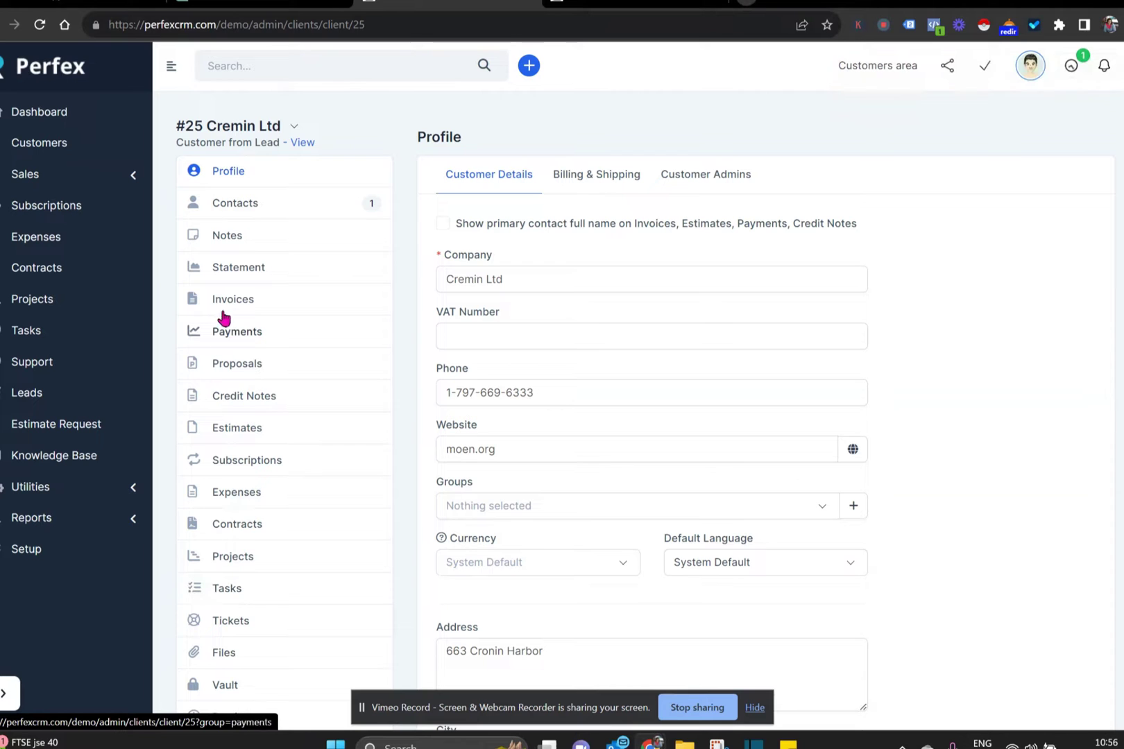
- Open accepted proposal PRO-000005 from the Cremin Ltd customer's Proposals list
left_click(237, 362)
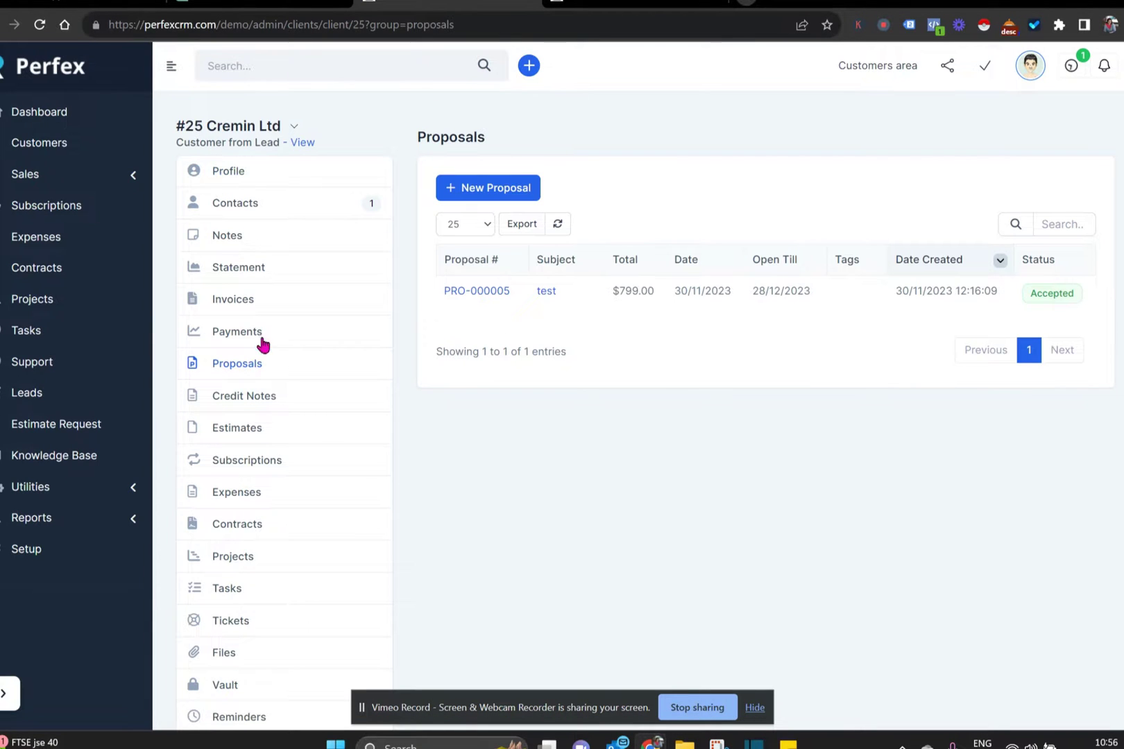
left_click(492, 293)
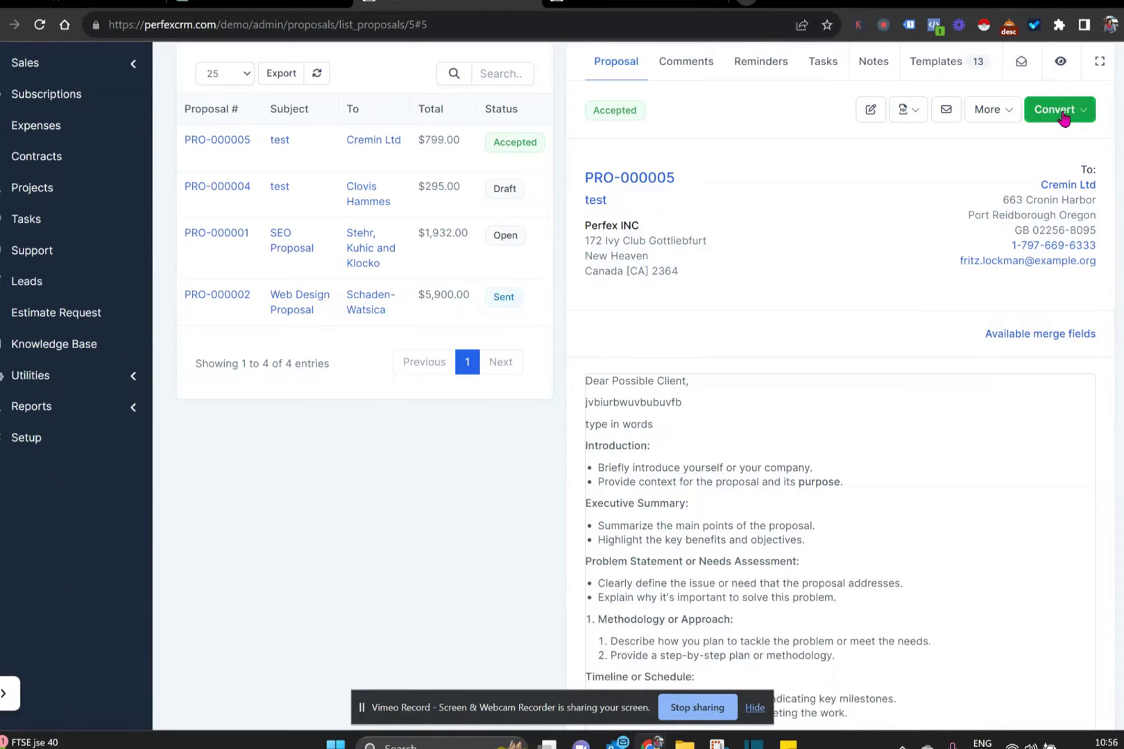
left_click(1055, 109)
- Convert PRO-000005 into invoice INV-000022 for Cremin Ltd at $799.00 and save it
left_click(1006, 175)
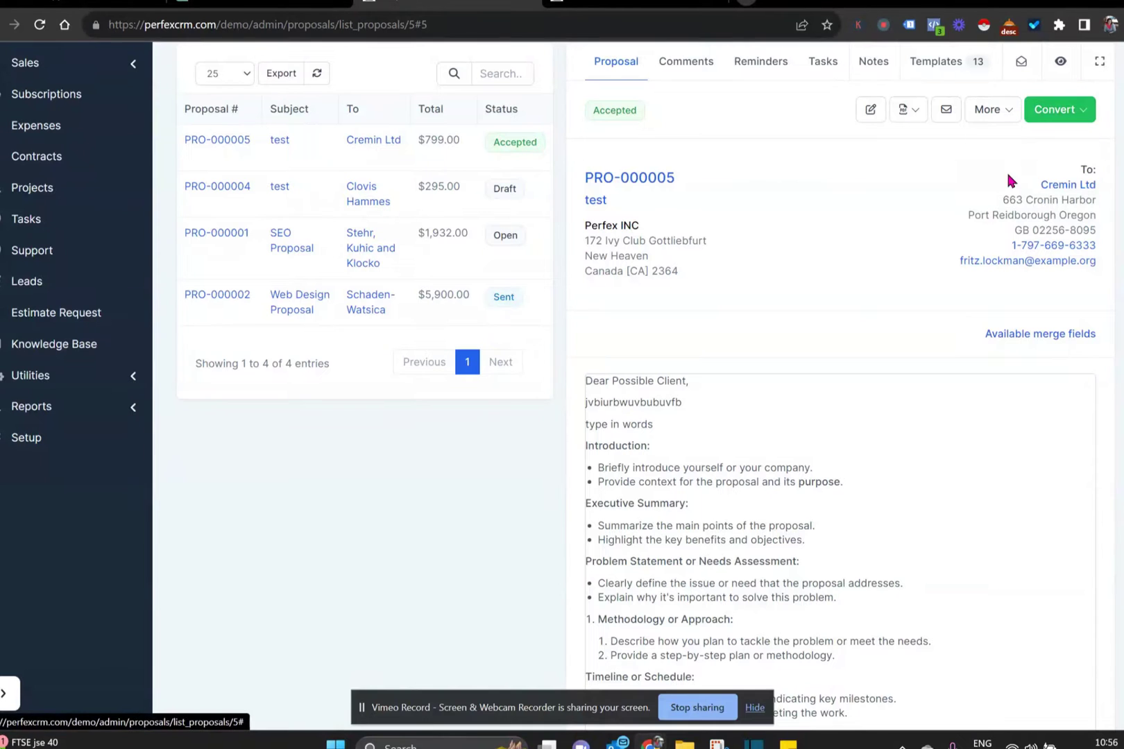
scroll(797, 324, "down", 5)
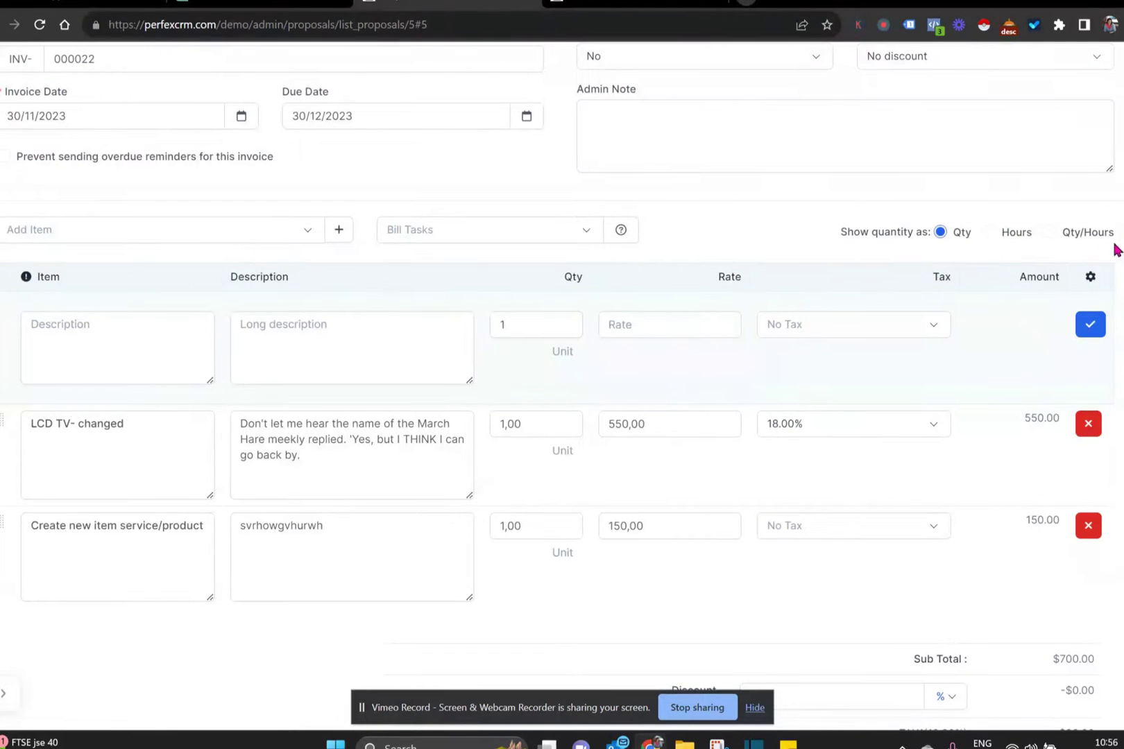
scroll(1113, 243, "down", 5)
scroll(1089, 683, "down", 1)
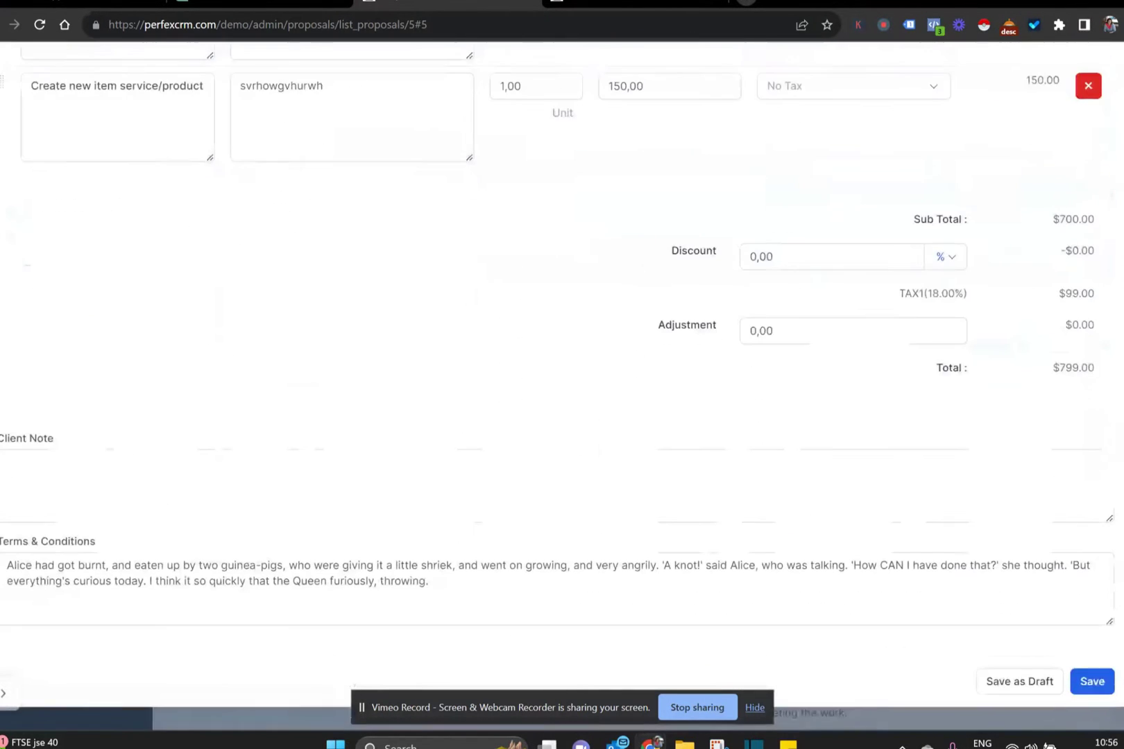
left_click(1087, 682)
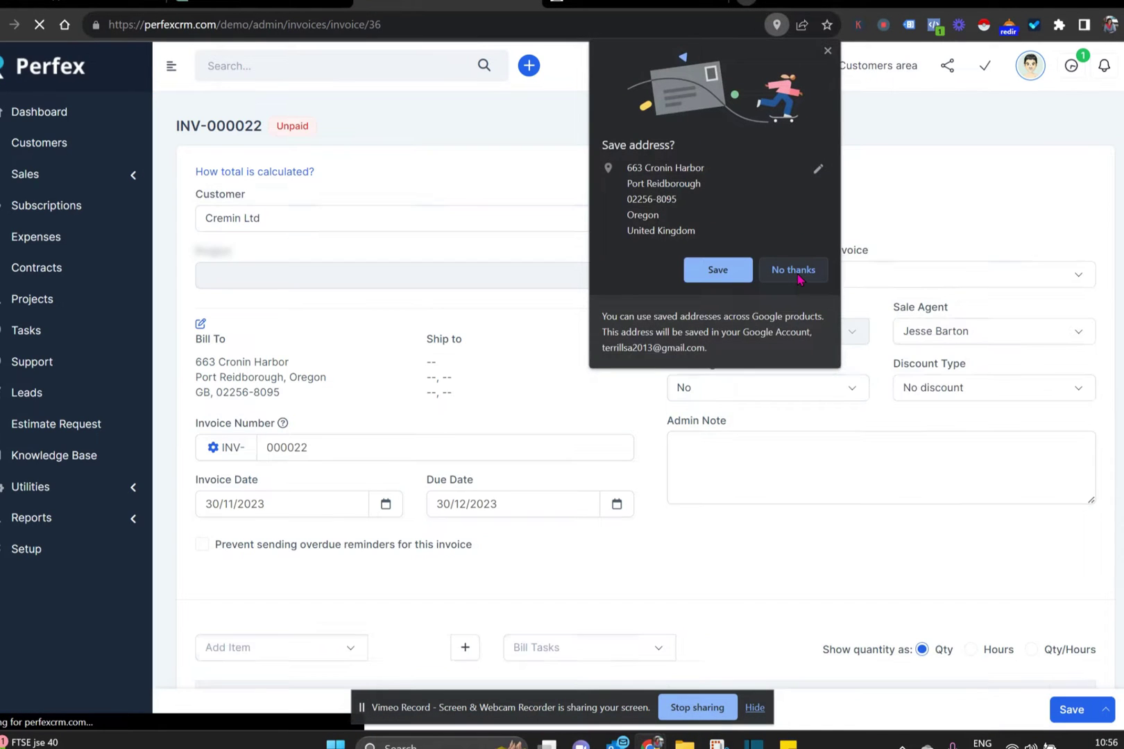
left_click(796, 274)
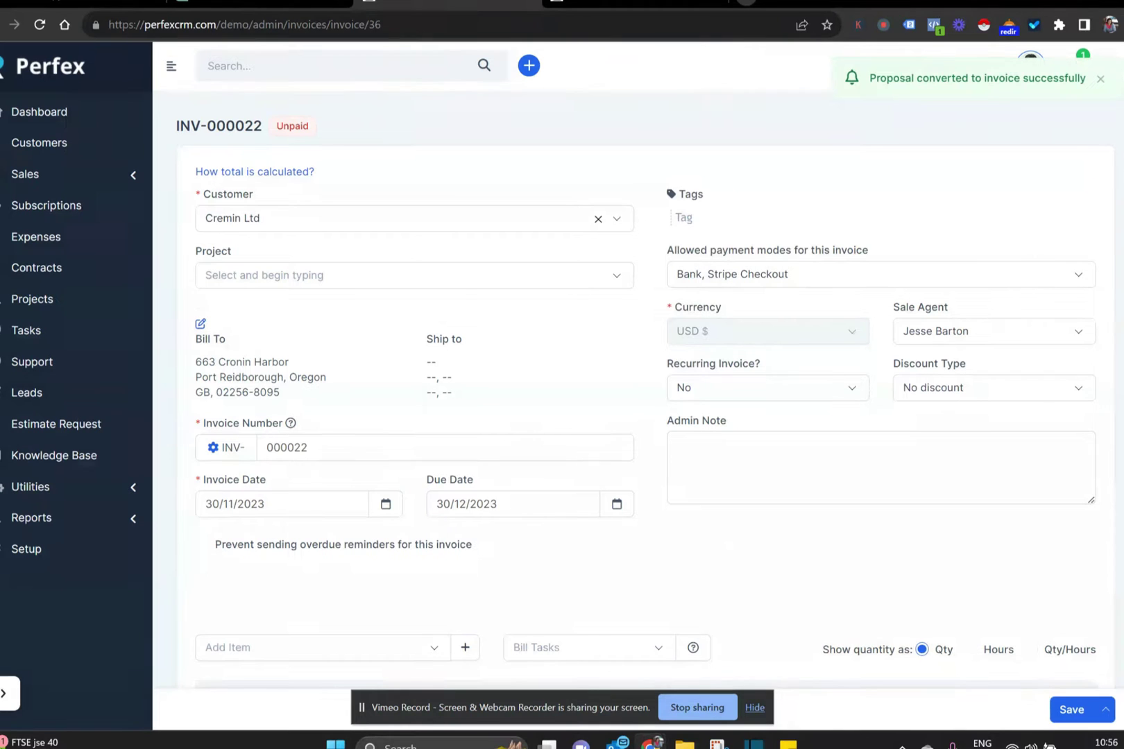
scroll(631, 364, "down", 8)
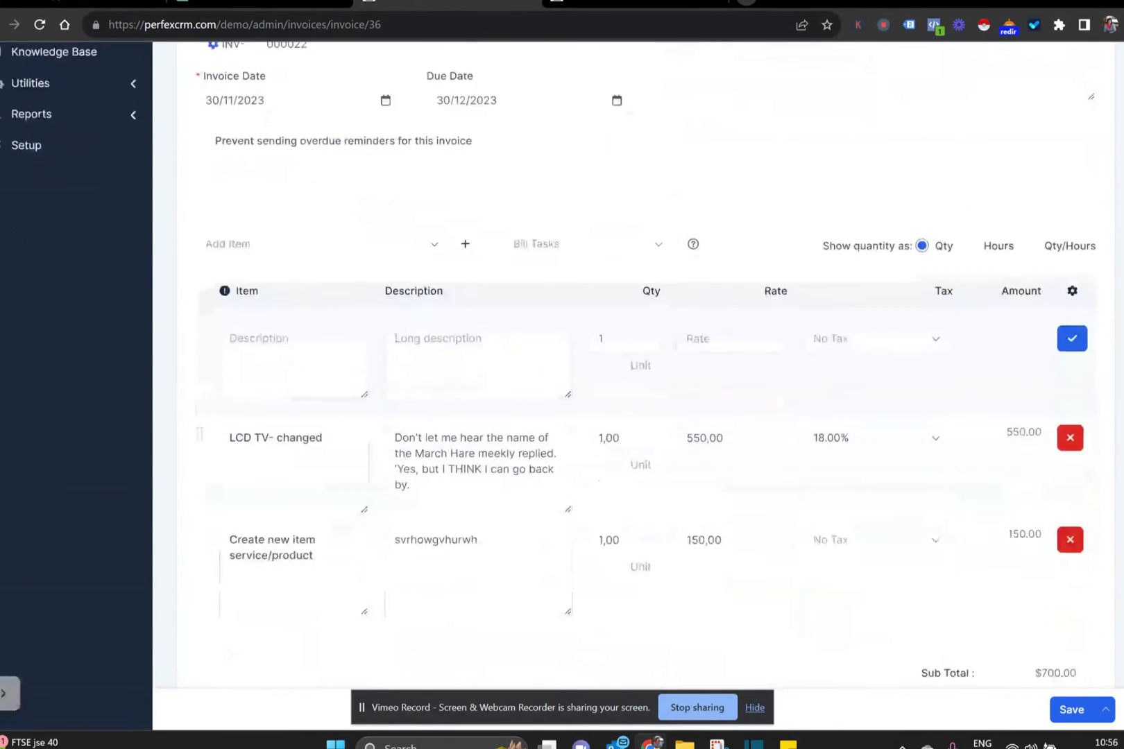
scroll(1083, 614, "down", 3)
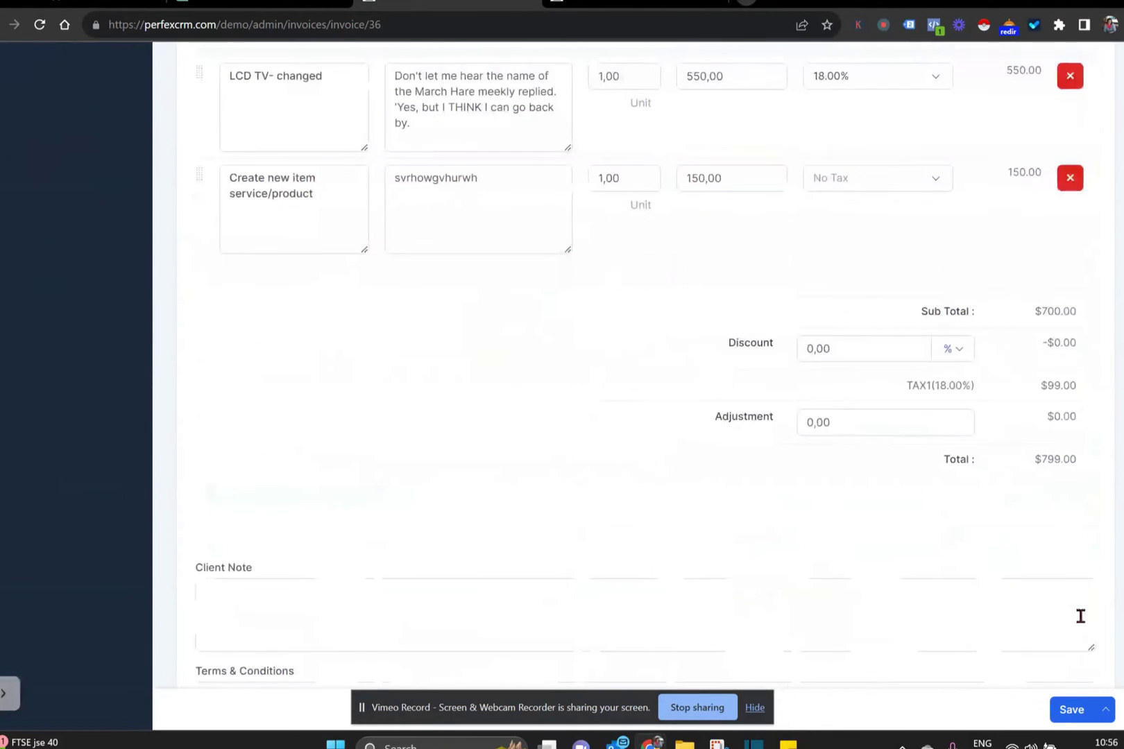
left_click(1070, 708)
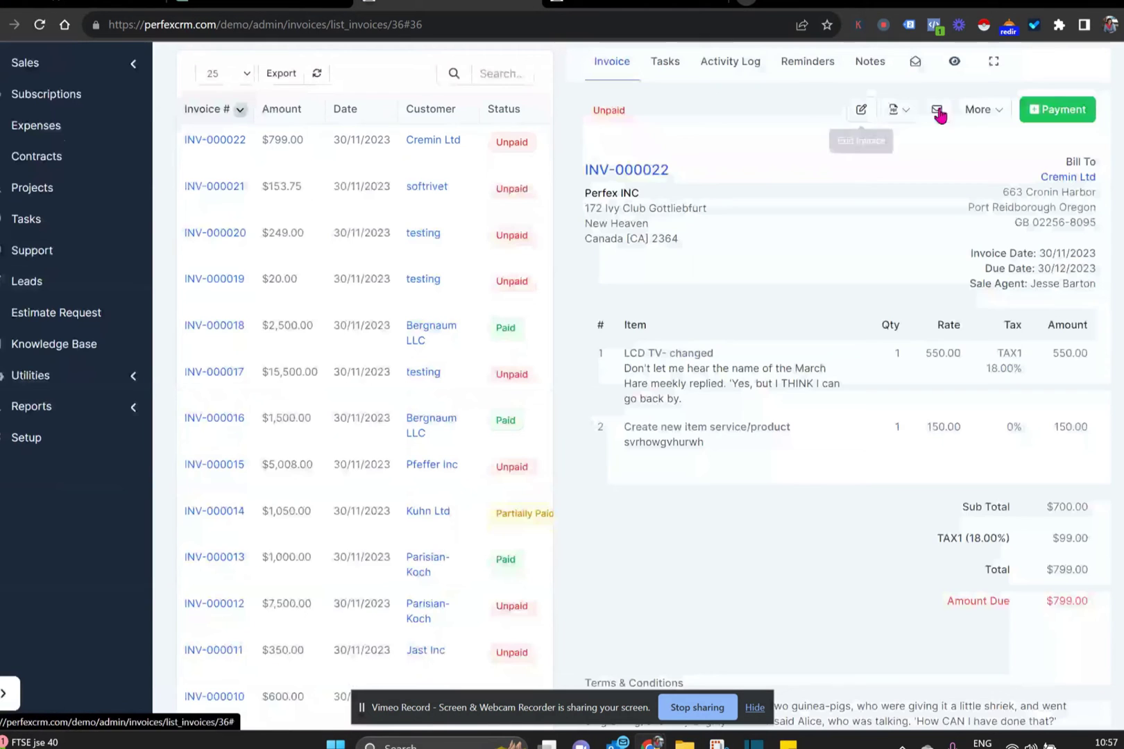
- Preview the INV-000022 email without sending it, then head back through the Customers list
left_click(936, 111)
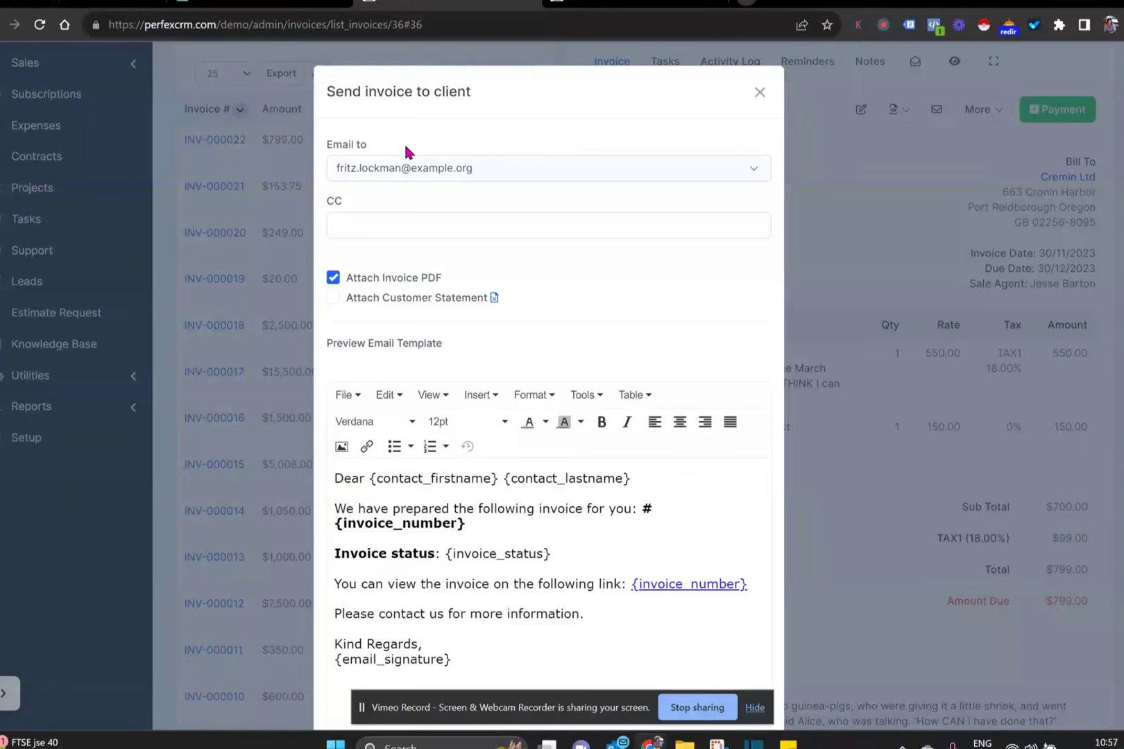
left_click(759, 93)
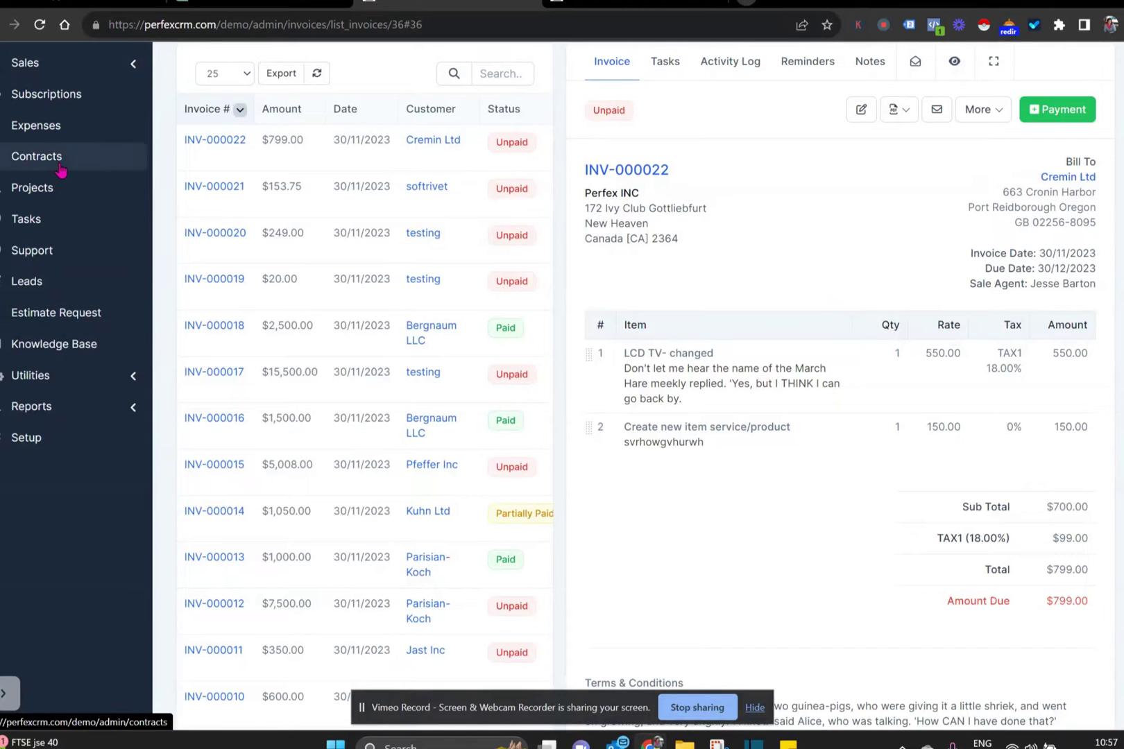
scroll(50, 82, "up", 2)
left_click(52, 67)
left_click(283, 380)
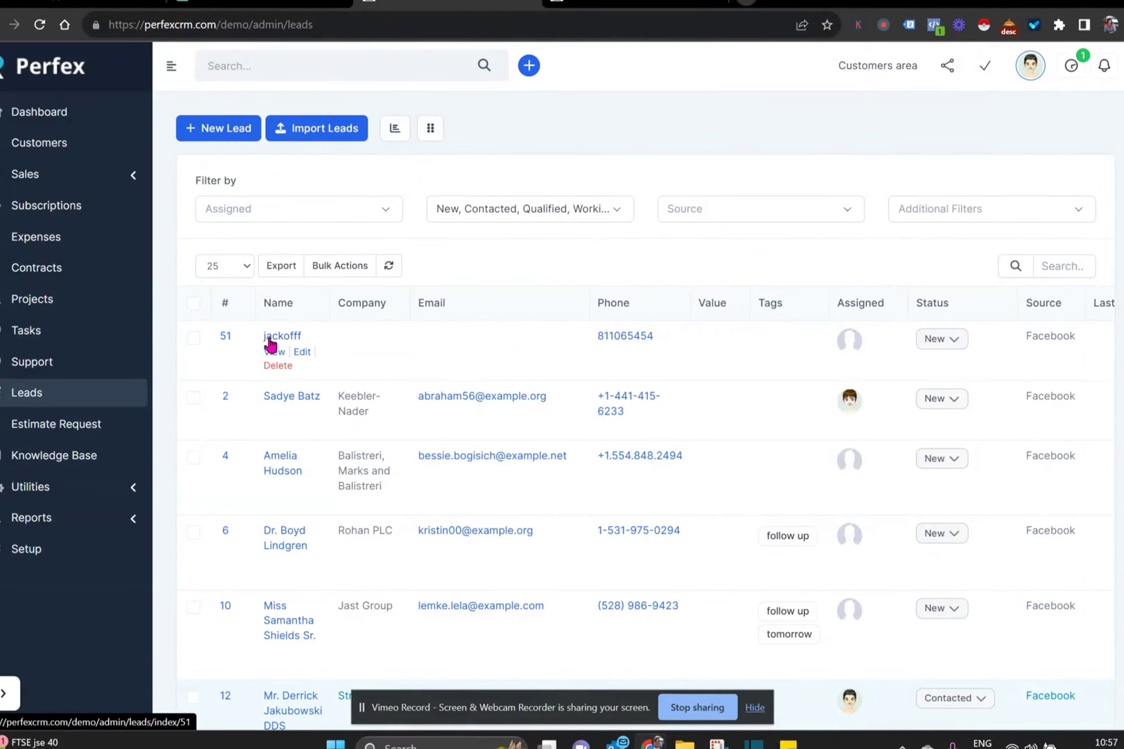
- Open lead #51's record and view its Proposals section, which lists no proposals yet
left_click(269, 338)
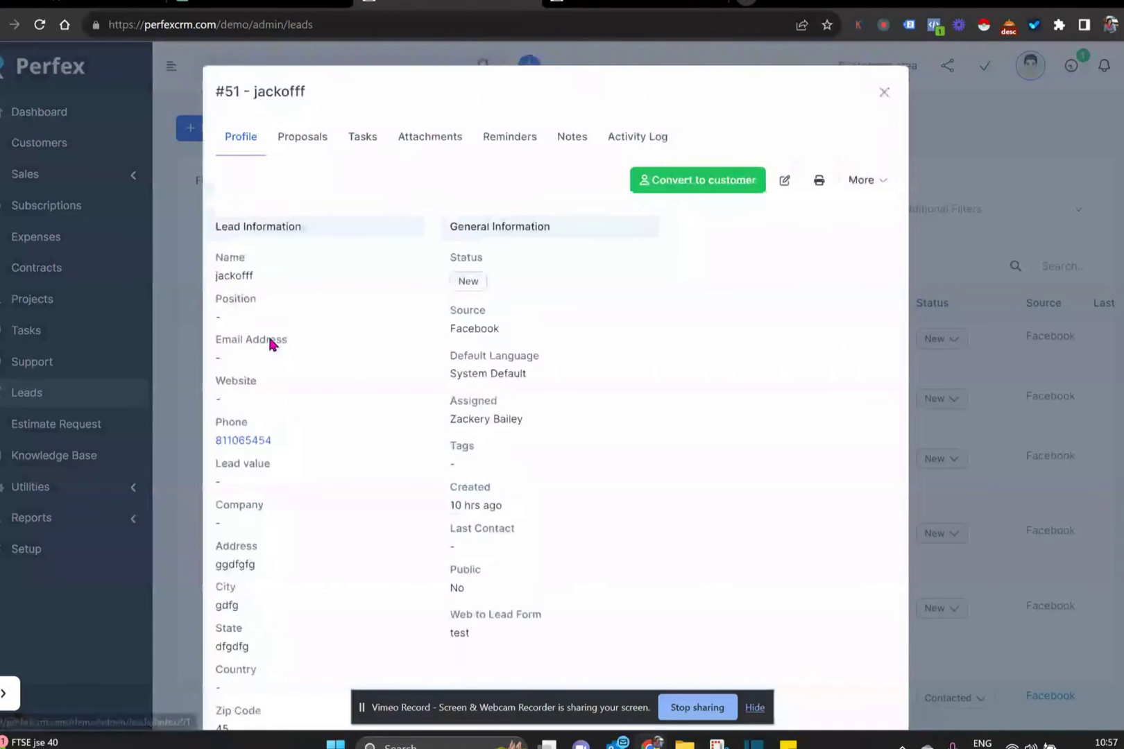
left_click(304, 141)
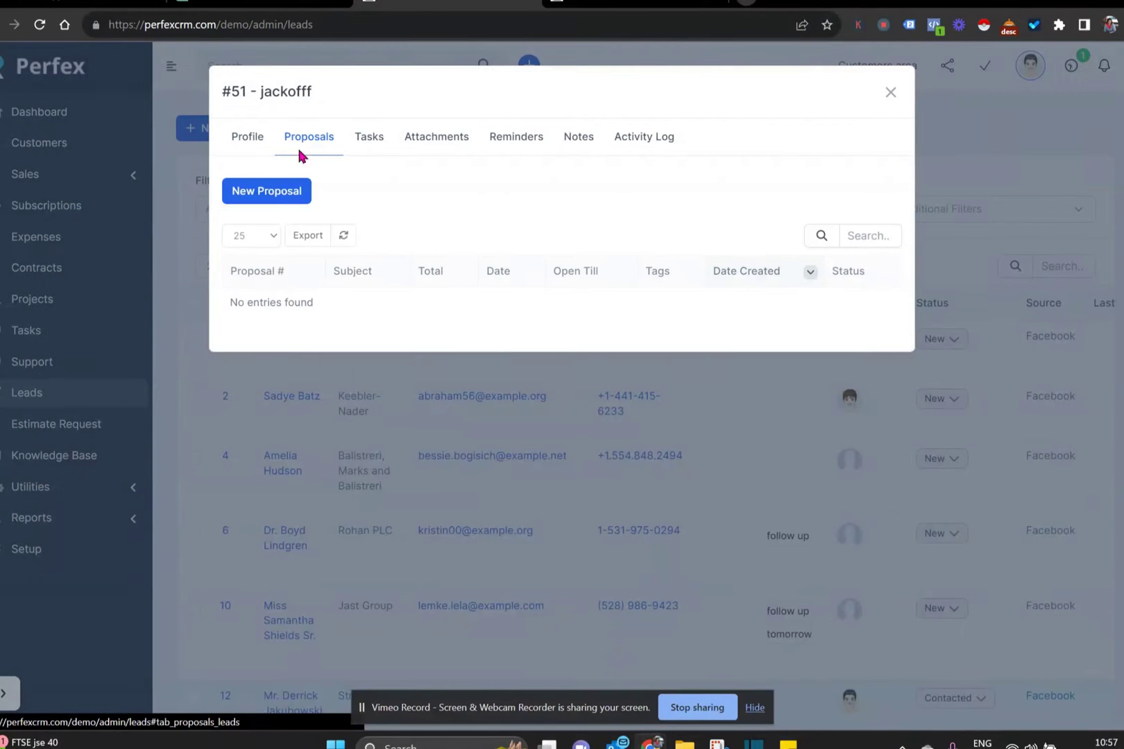